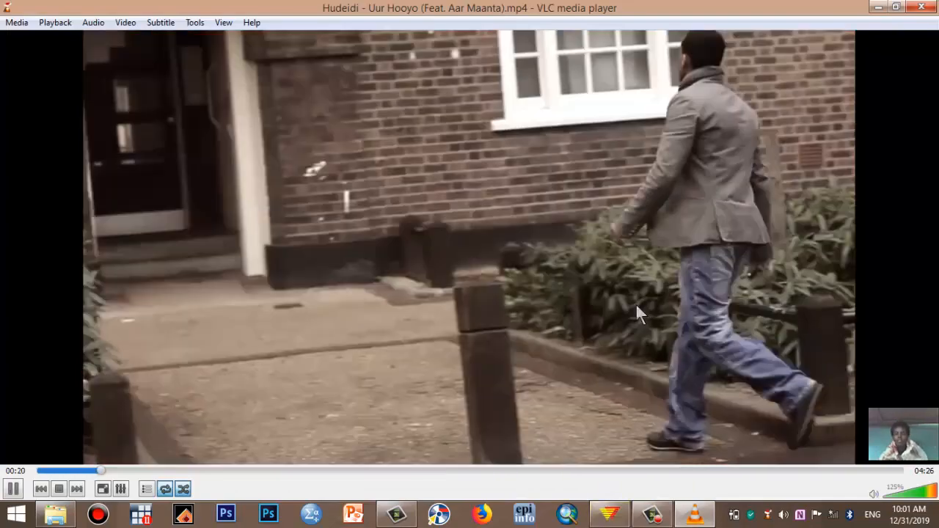
# Pause the playing video and close EpiData, the VLC media player and the Video folder window.
pyautogui.moveTo(652, 515)
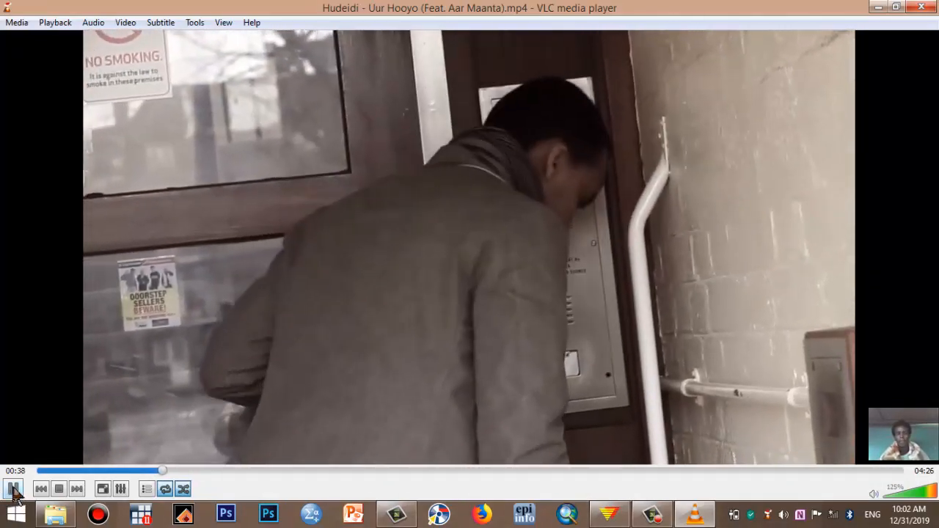
pyautogui.click(14, 490)
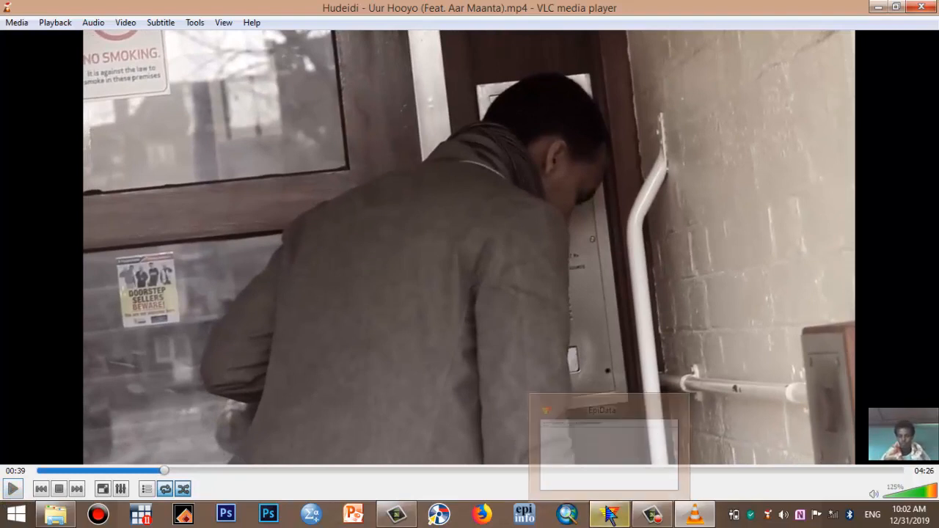
pyautogui.click(609, 514)
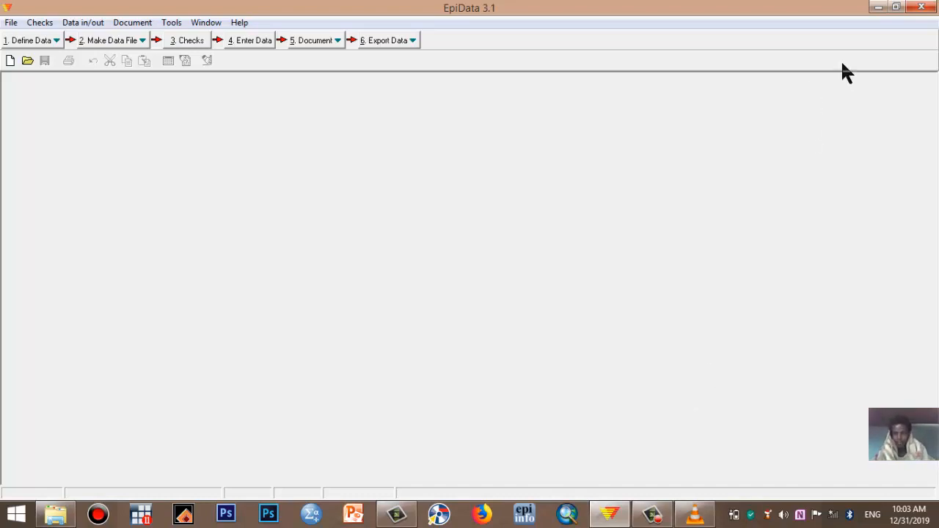
pyautogui.click(923, 9)
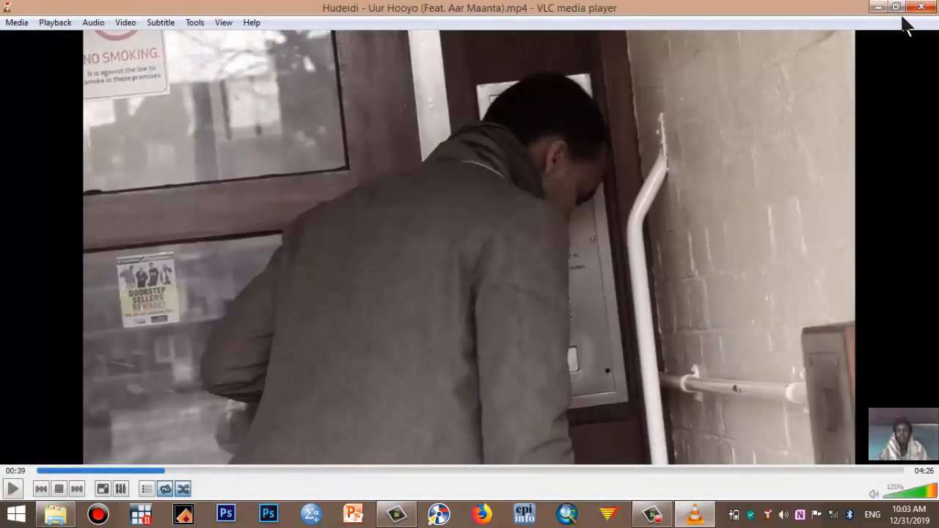
pyautogui.click(921, 9)
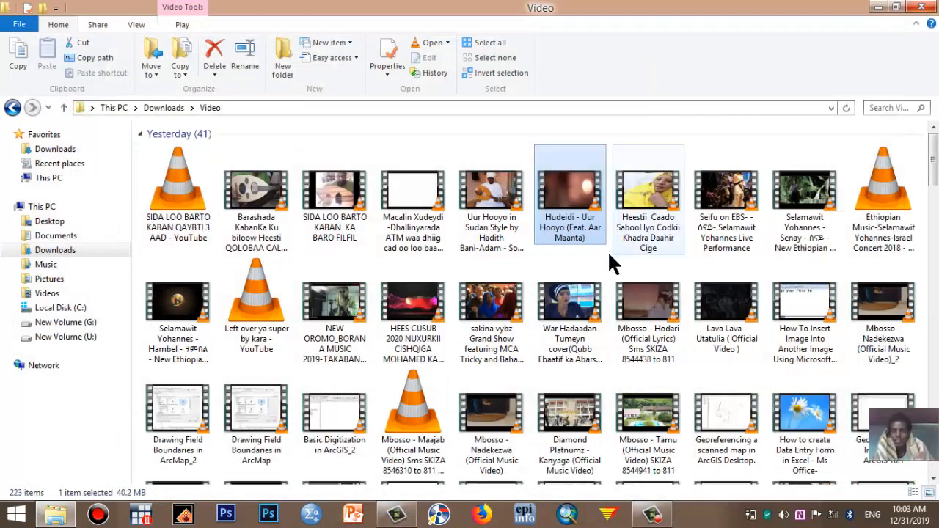
pyautogui.click(922, 7)
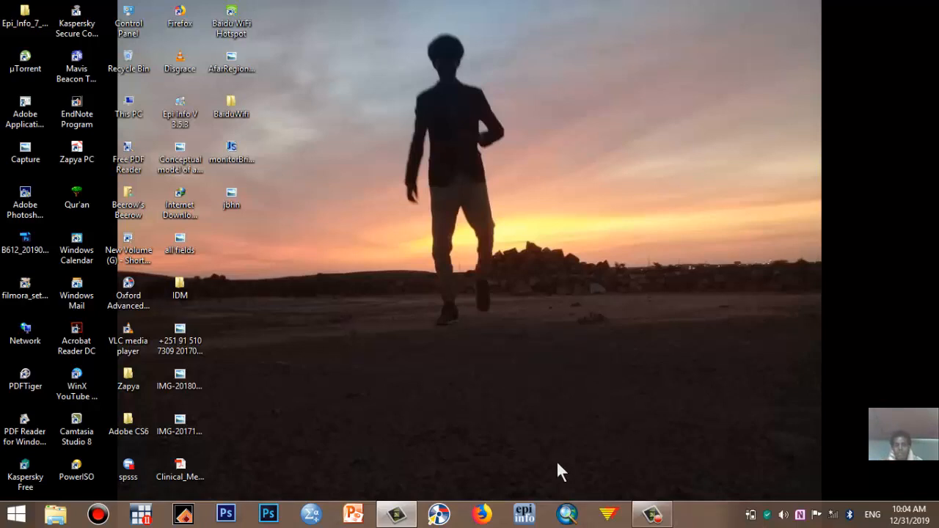
# Browse to the Epidata V3 folder inside MSc Epidemiology on New Volume (U:) and launch the EpiData application.
pyautogui.click(57, 515)
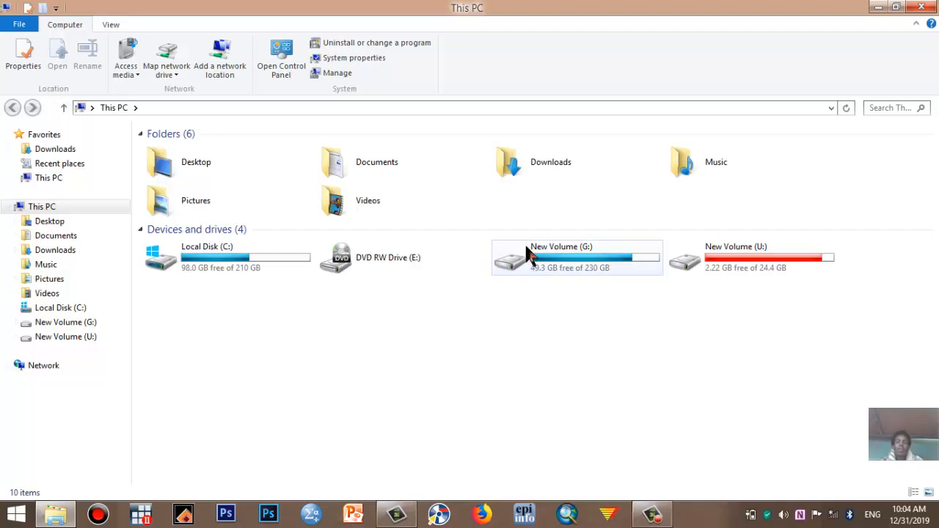
pyautogui.doubleClick(750, 260)
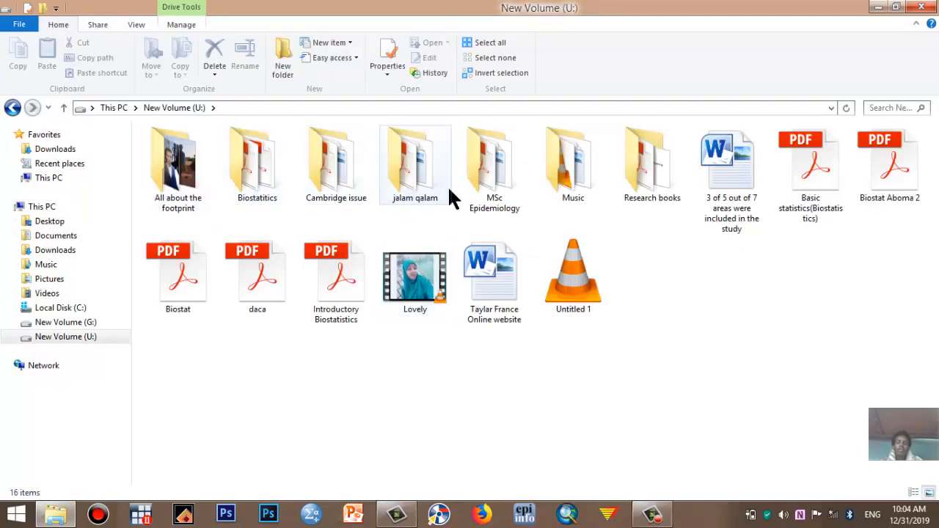
pyautogui.doubleClick(491, 208)
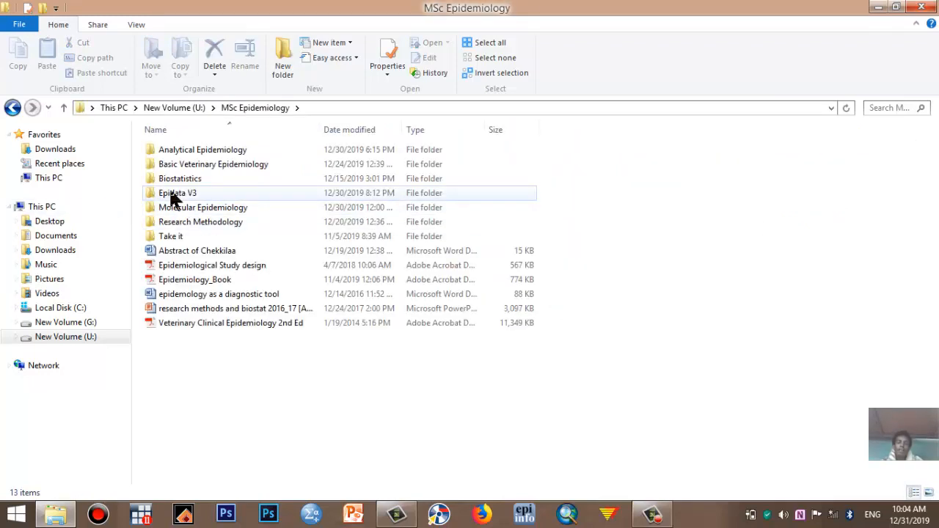
pyautogui.click(171, 193)
pyautogui.doubleClick(171, 195)
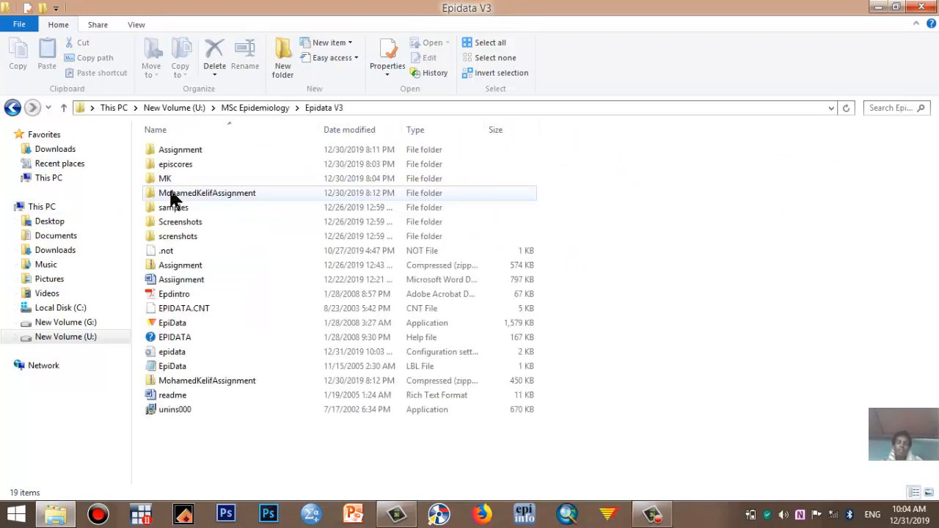
pyautogui.click(172, 328)
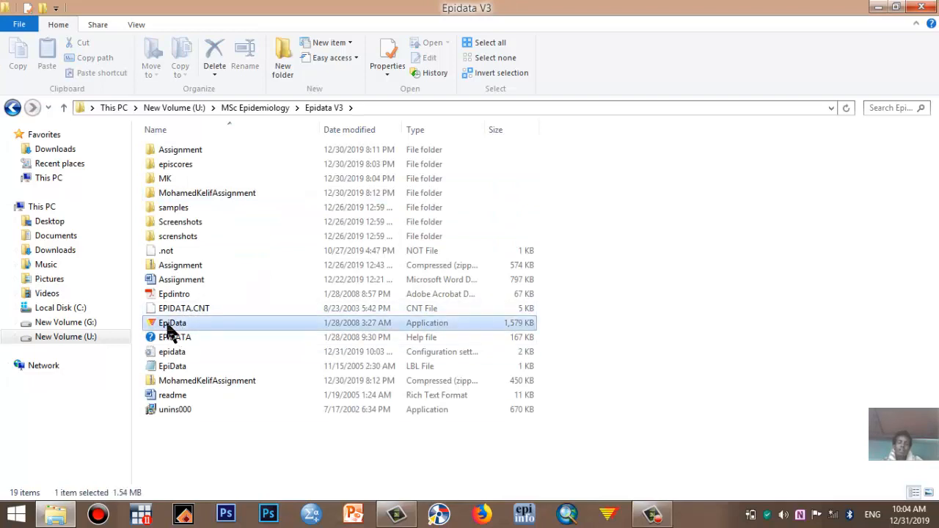
pyautogui.click(12, 108)
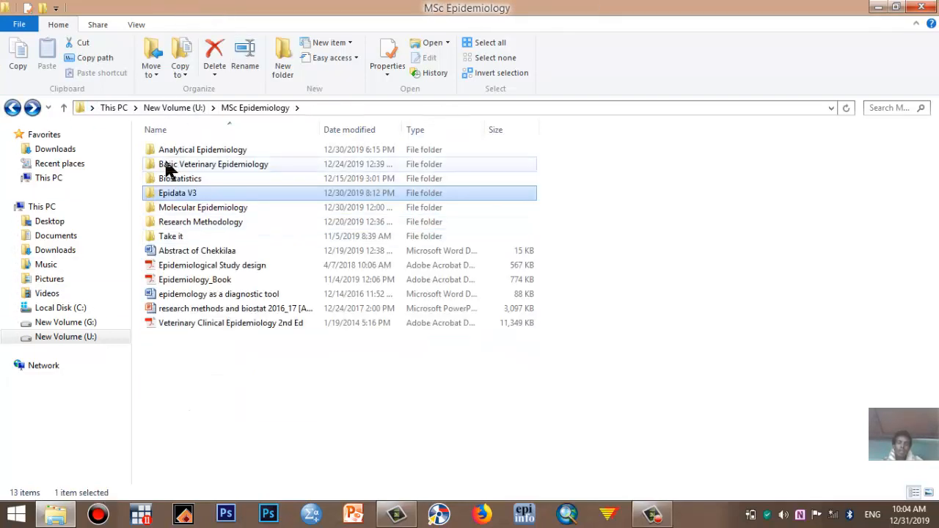
pyautogui.doubleClick(182, 195)
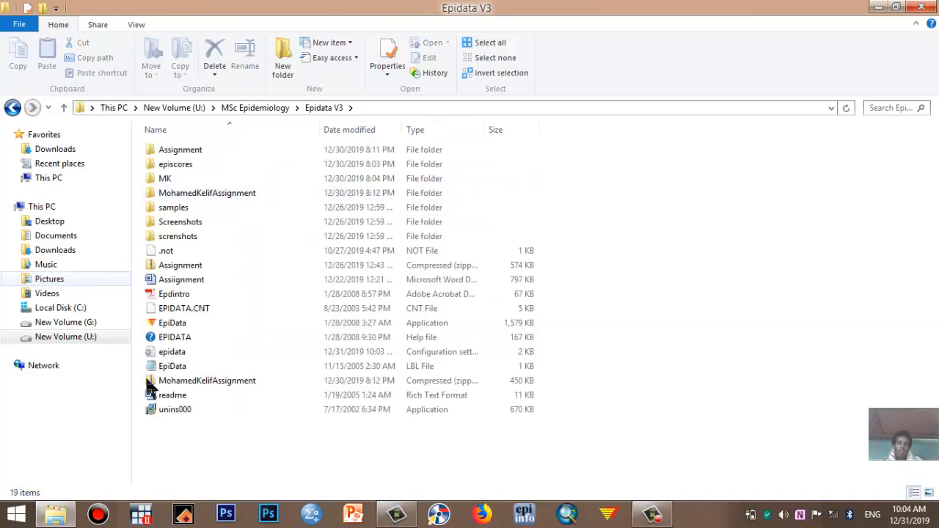
pyautogui.click(154, 325)
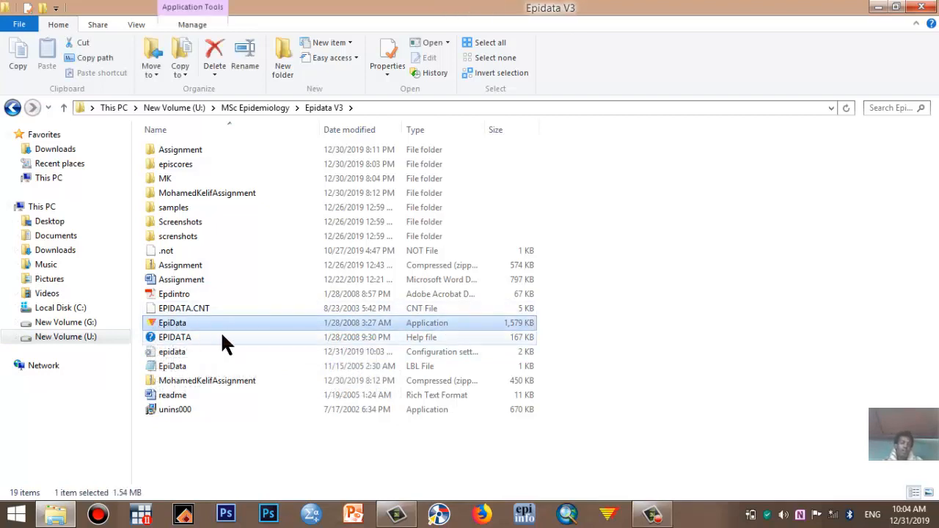
pyautogui.doubleClick(170, 327)
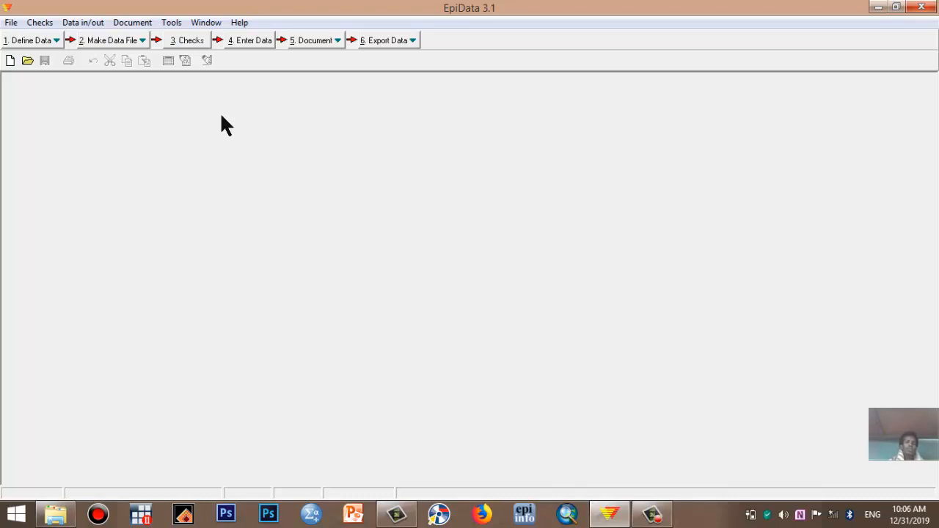
# Create a new QES questionnaire file in EpiData.
pyautogui.click(55, 41)
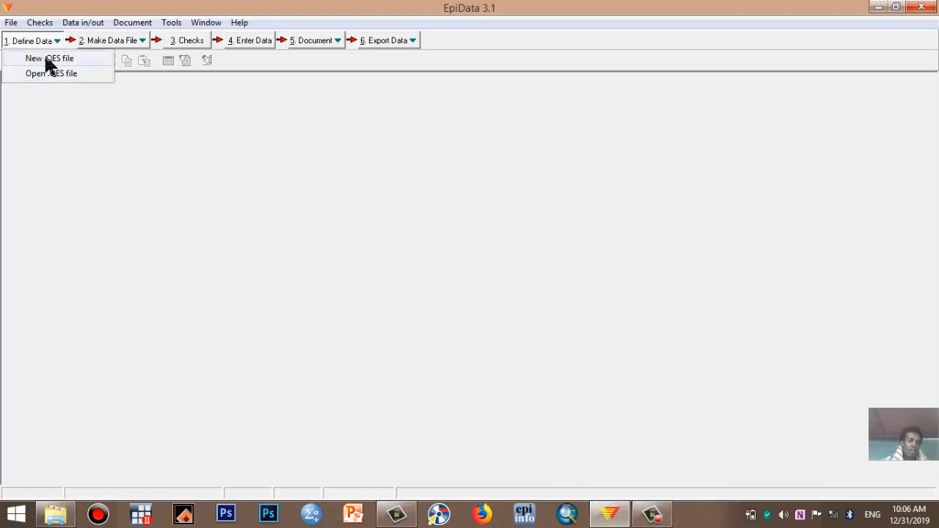
pyautogui.click(46, 58)
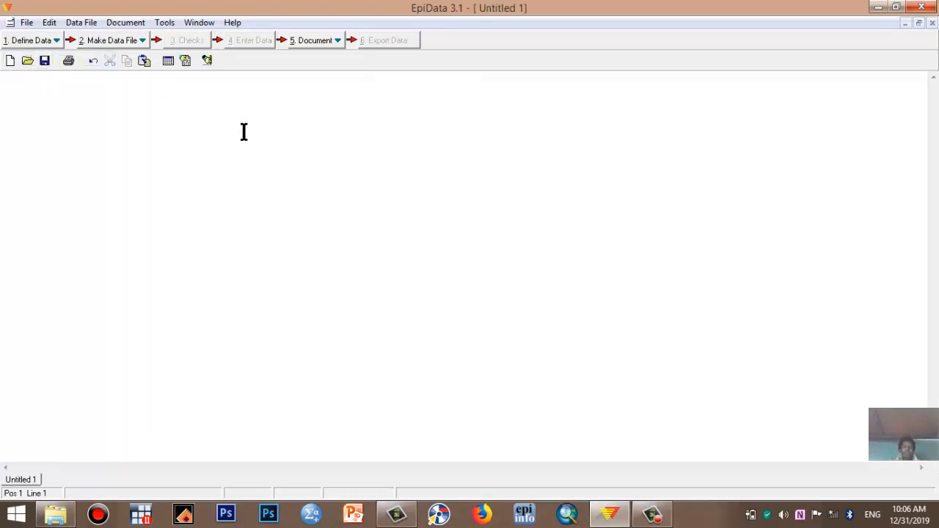
pyautogui.write('hhhjhj')
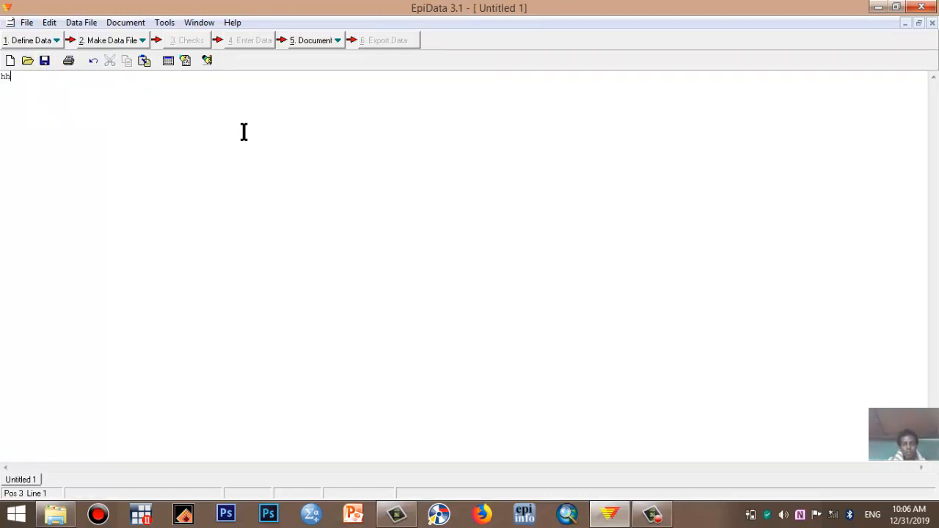
pyautogui.press('BackSpace')
pyautogui.press('BackSpace')
pyautogui.press('BackSpace')
pyautogui.press('BackSpace')
pyautogui.press('BackSpace')
pyautogui.press('BackSpace')
pyautogui.write('mvjgjh')
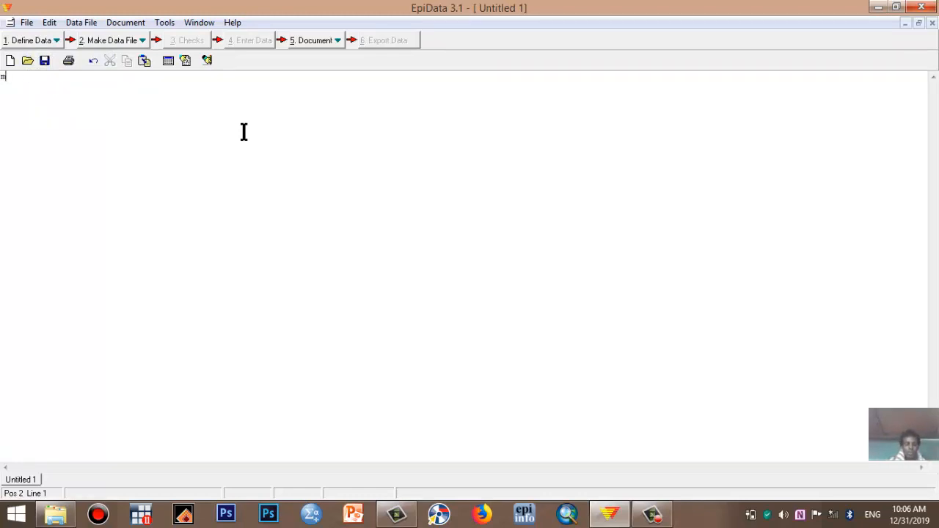
pyautogui.press('BackSpace')
pyautogui.press('BackSpace')
pyautogui.press('BackSpace')
pyautogui.press('BackSpace')
pyautogui.press('BackSpace')
pyautogui.press('BackSpace')
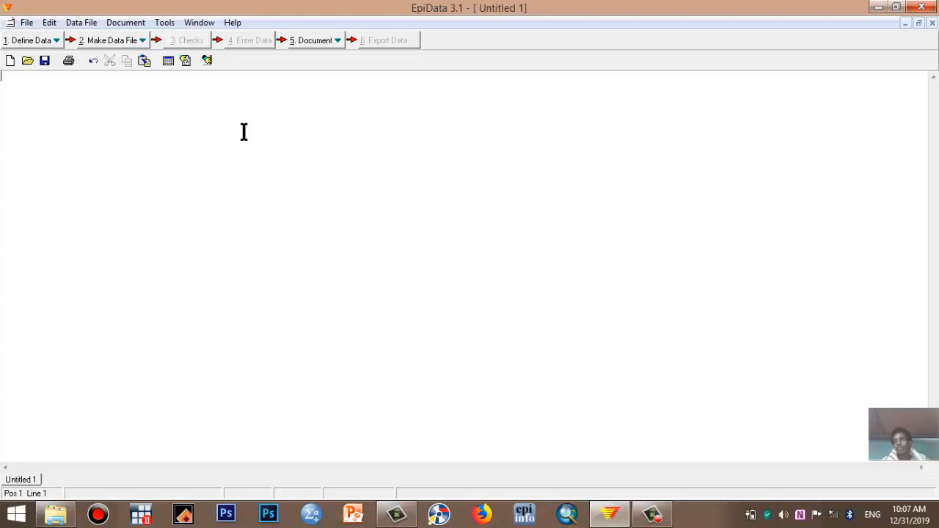
# Enter the questionnaire title "A questionnairre about the association between the rain and outbreak of cholera" on the first line.
pyautogui.write('A questio')
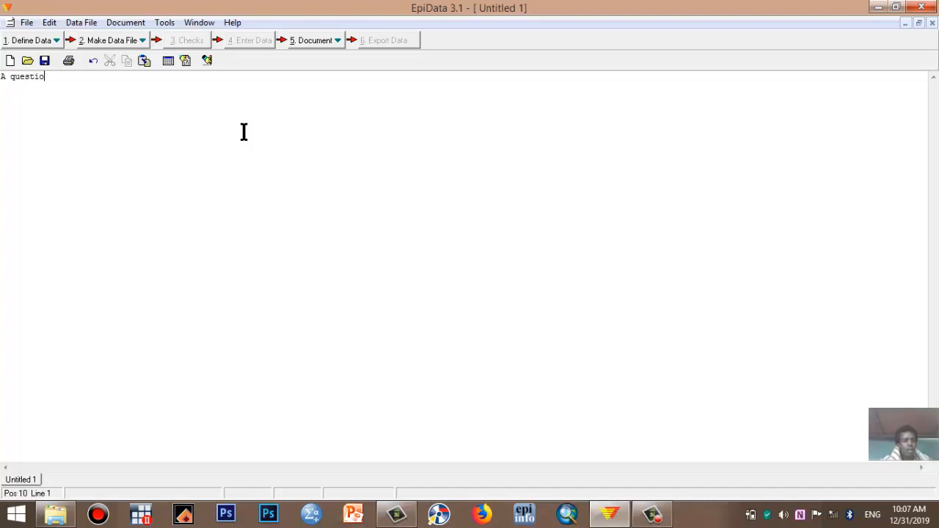
pyautogui.write('nnairre ab')
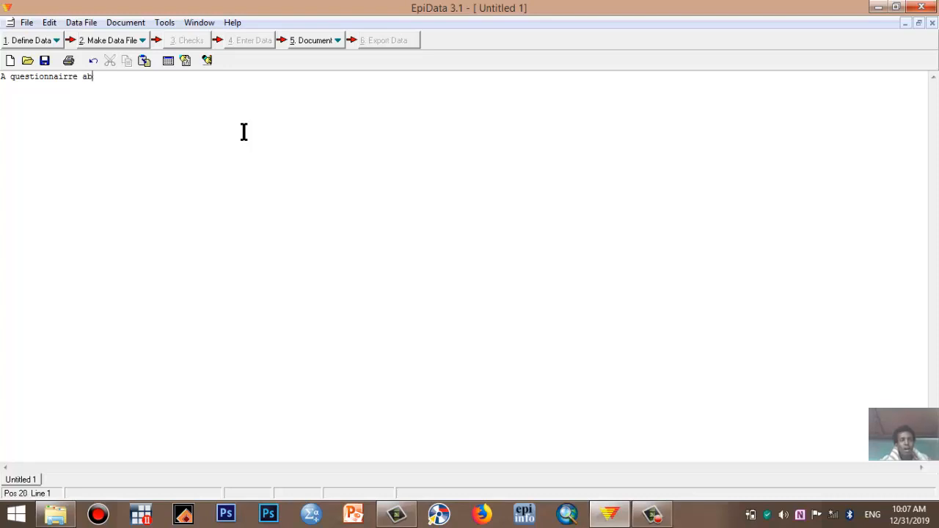
pyautogui.write('out the ')
pyautogui.write('rea')
pyautogui.press('BackSpace')
pyautogui.press('BackSpace')
pyautogui.press('BackSpace')
pyautogui.write('association ')
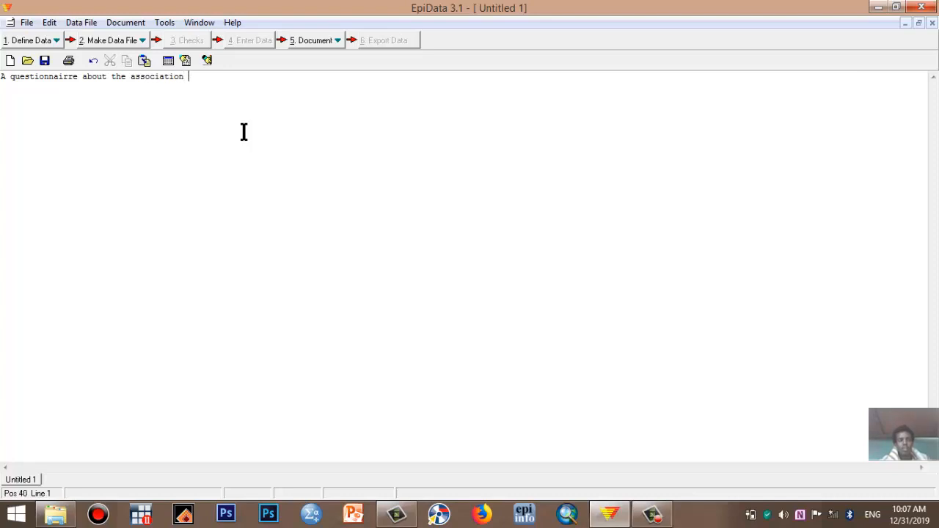
pyautogui.write('between the rain and ')
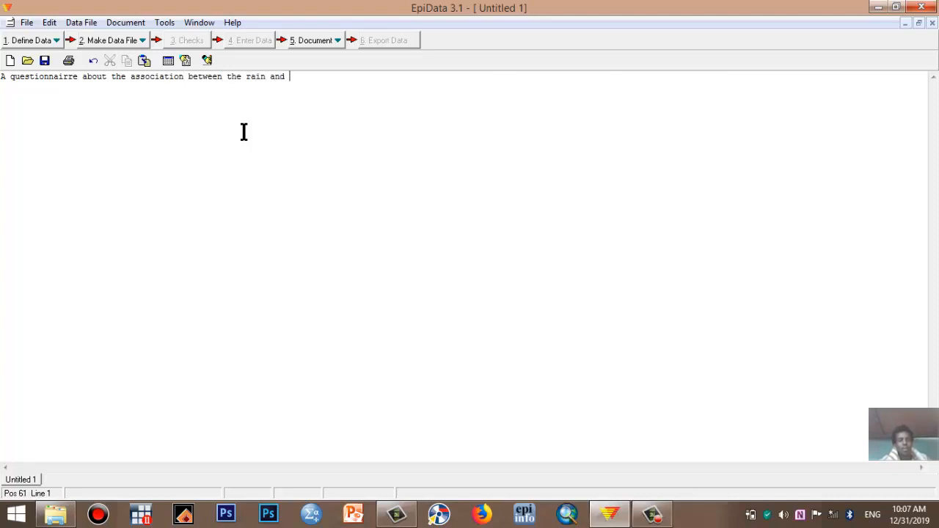
pyautogui.write('outbreak of choler')
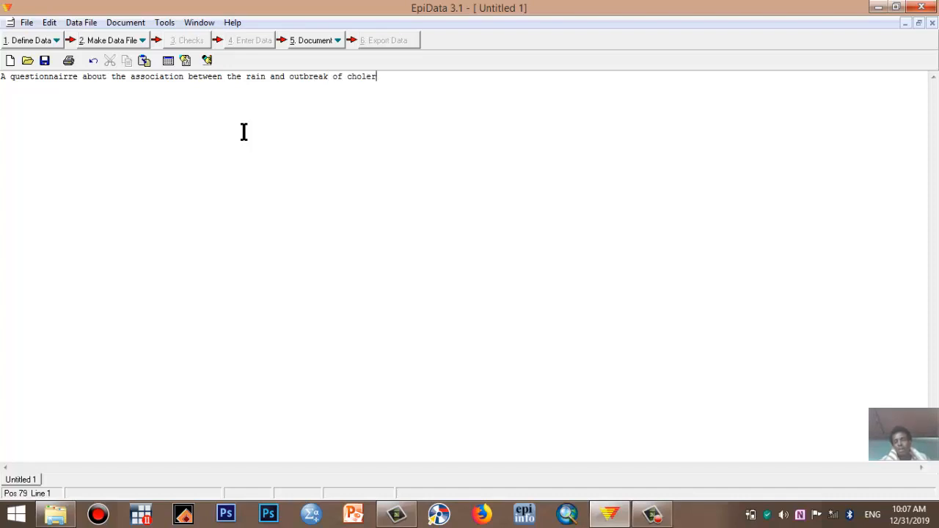
pyautogui.write('a')
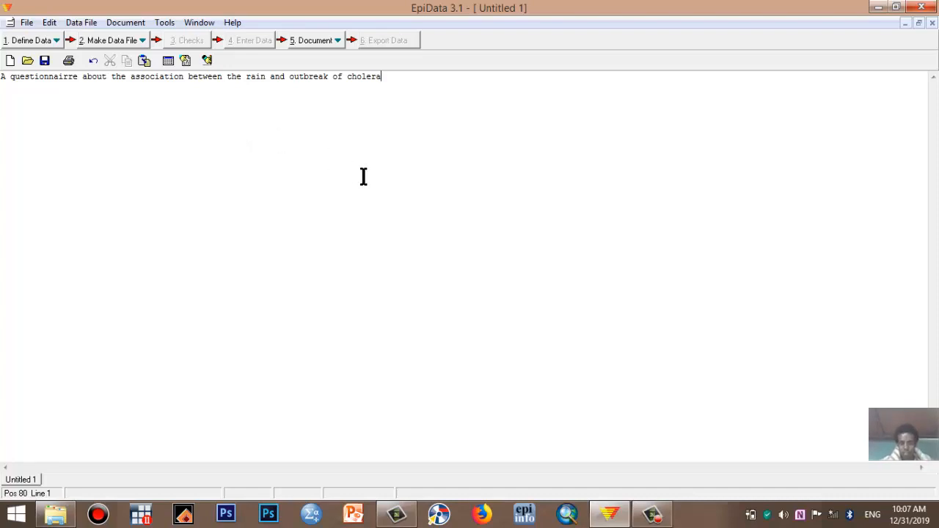
# Indent the title from the start of its line so that it sits roughly centred on the page.
pyautogui.press('Left')
pyautogui.press('Left')
pyautogui.press('Left')
pyautogui.press('Left')
pyautogui.press('Left')
pyautogui.press('Left')
pyautogui.press('Left')
pyautogui.press('Left')
pyautogui.press('Left')
pyautogui.press('Left')
pyautogui.press('Left')
pyautogui.press('Left')
pyautogui.press('Left')
pyautogui.press('Left')
pyautogui.press('Left')
pyautogui.press('Left')
pyautogui.press('Left')
pyautogui.press('Left')
pyautogui.press('Left')
pyautogui.press('Left')
pyautogui.press('Left')
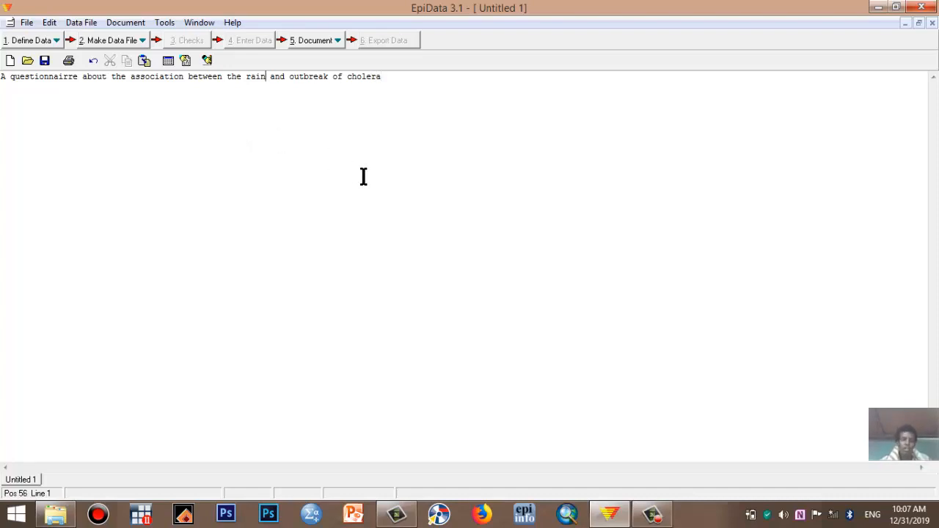
pyautogui.press('Left')
pyautogui.press('Left')
pyautogui.press('Left')
pyautogui.press('Left')
pyautogui.press('Left')
pyautogui.press('Left')
pyautogui.press('Left')
pyautogui.press('Left')
pyautogui.press('Left')
pyautogui.press('Left')
pyautogui.press('Left')
pyautogui.press('Left')
pyautogui.press('Left')
pyautogui.press('Left')
pyautogui.press('Left')
pyautogui.press('Left')
pyautogui.press('Left')
pyautogui.press('Left')
pyautogui.press('Left')
pyautogui.press('Left')
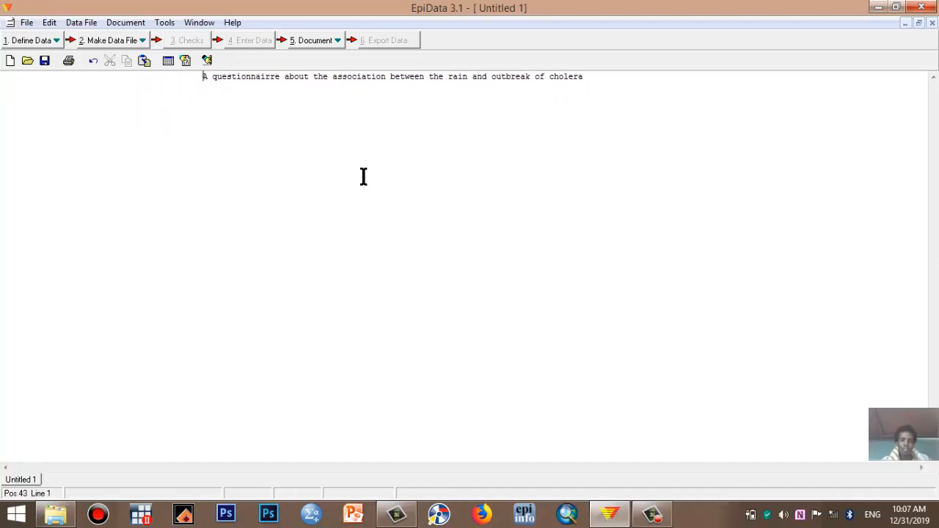
# Leave a blank line below the title and add a field line reading "Date" followed by "the date of questionning".
pyautogui.click(613, 77)
pyautogui.press('Return')
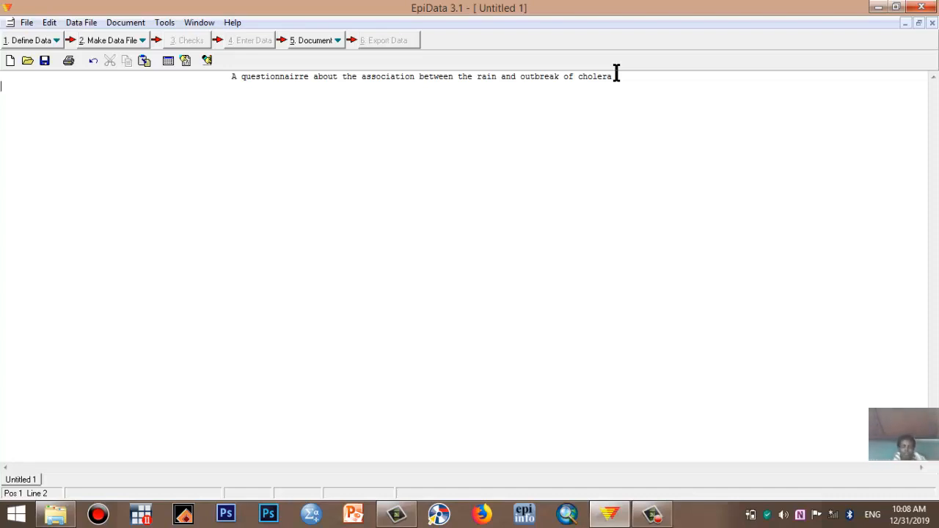
pyautogui.press('Return')
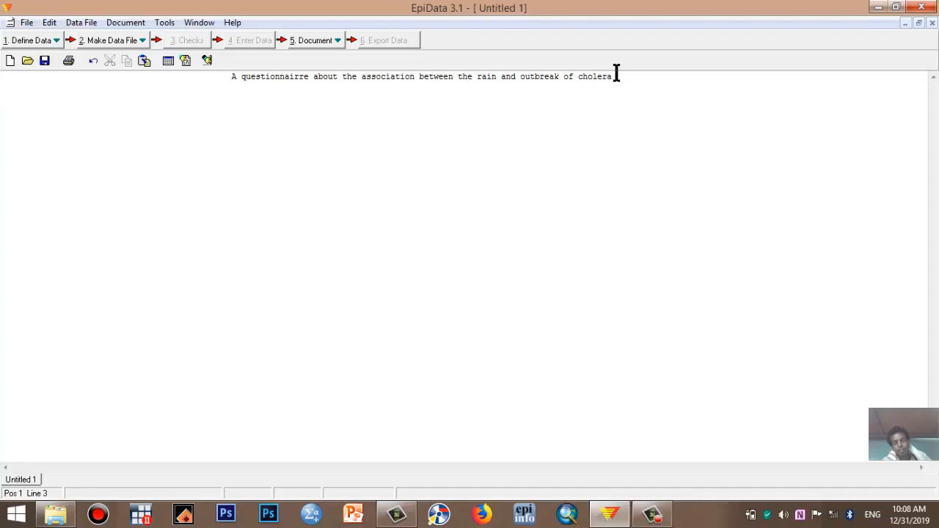
pyautogui.write('Date')
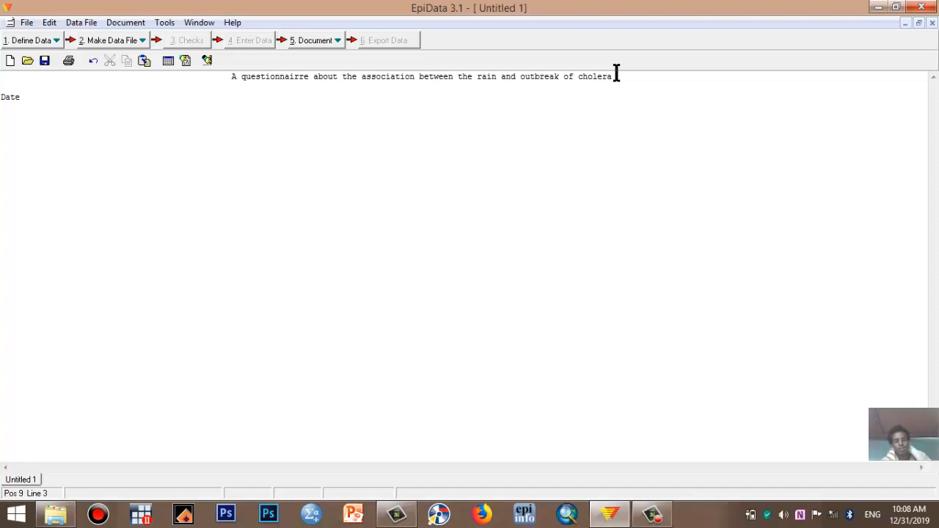
pyautogui.write('the date of q')
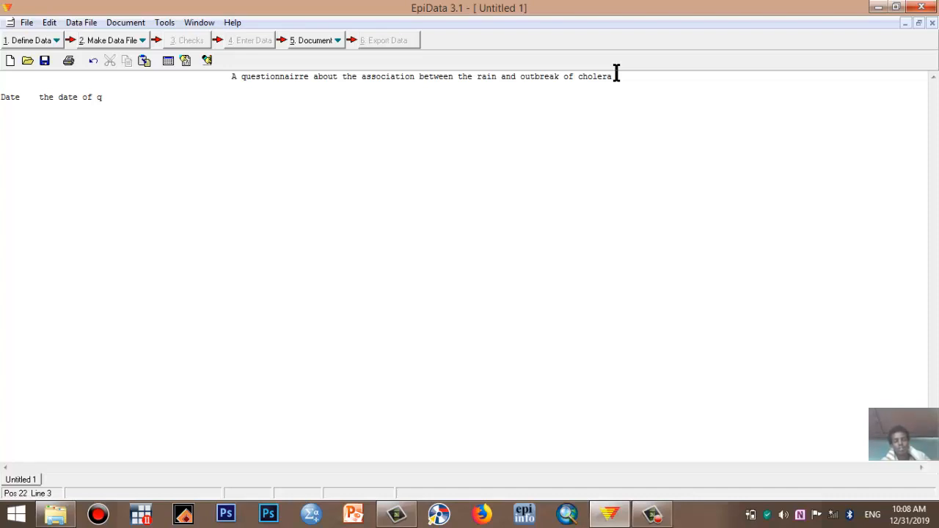
pyautogui.write('uestionning')
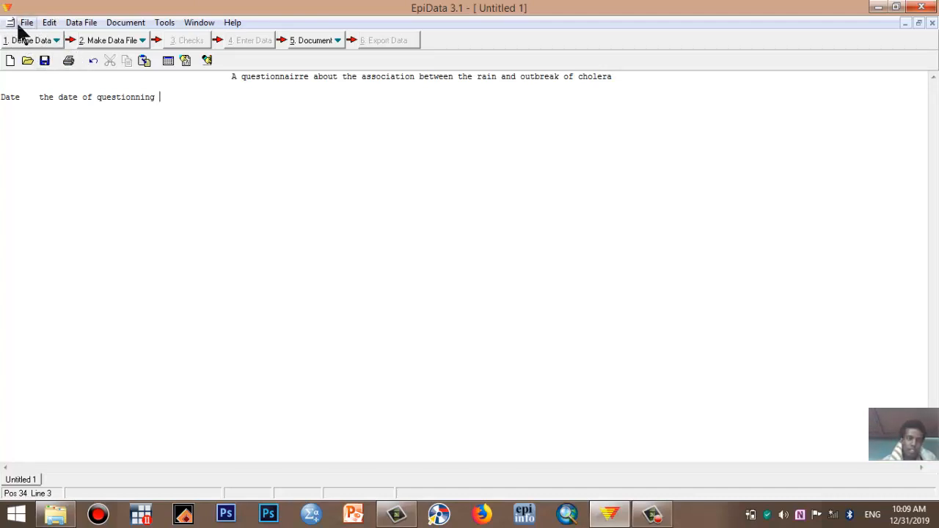
pyautogui.press('XF86MonBrightnessDown')
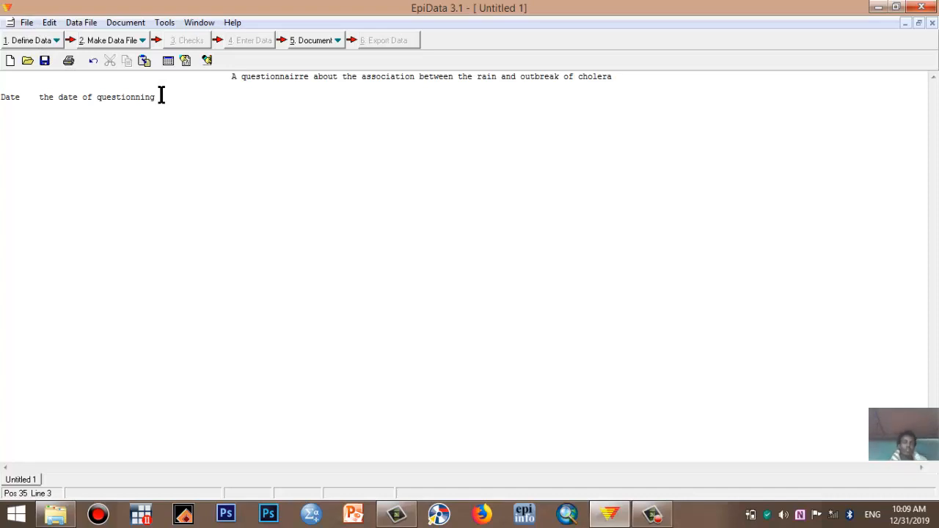
# Review the program options for the editor, the data form display and how field names are generated when creating a data file.
pyautogui.click(27, 24)
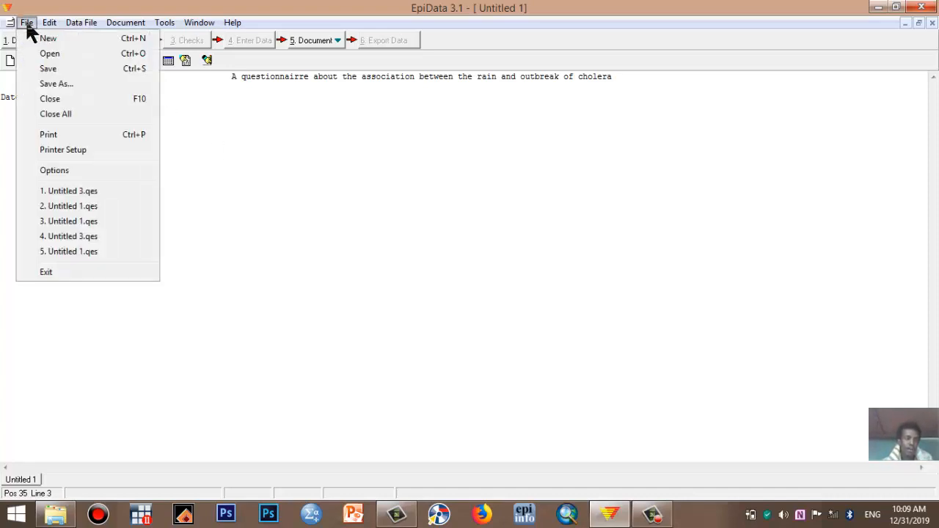
pyautogui.click(64, 173)
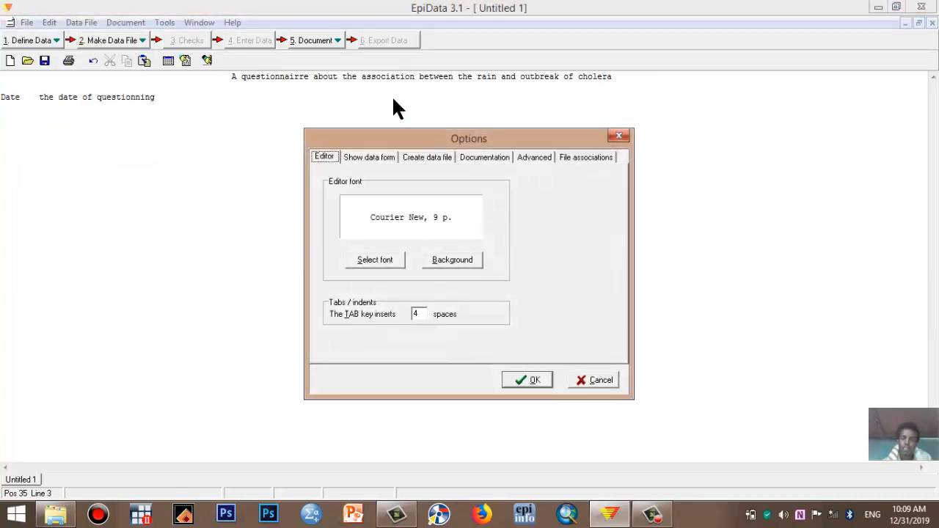
pyautogui.moveTo(408, 140); pyautogui.dragTo(479, 134)
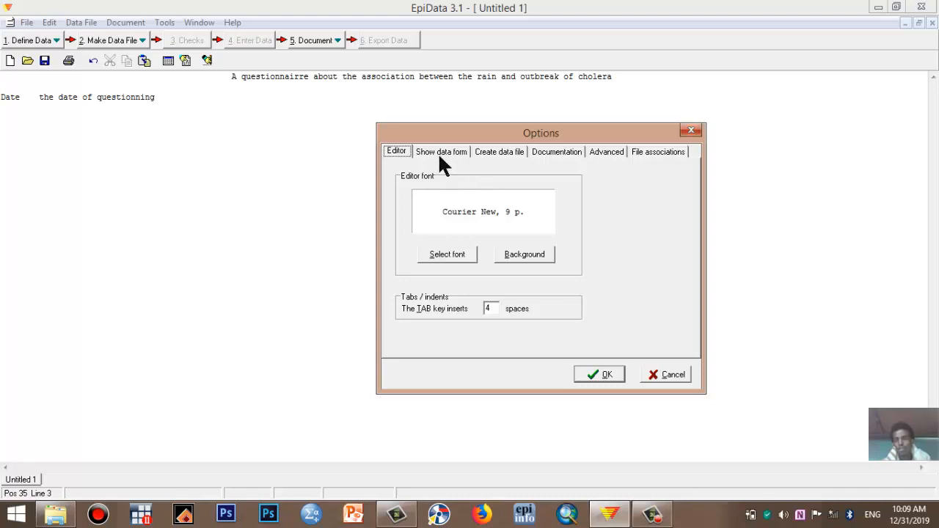
pyautogui.click(503, 154)
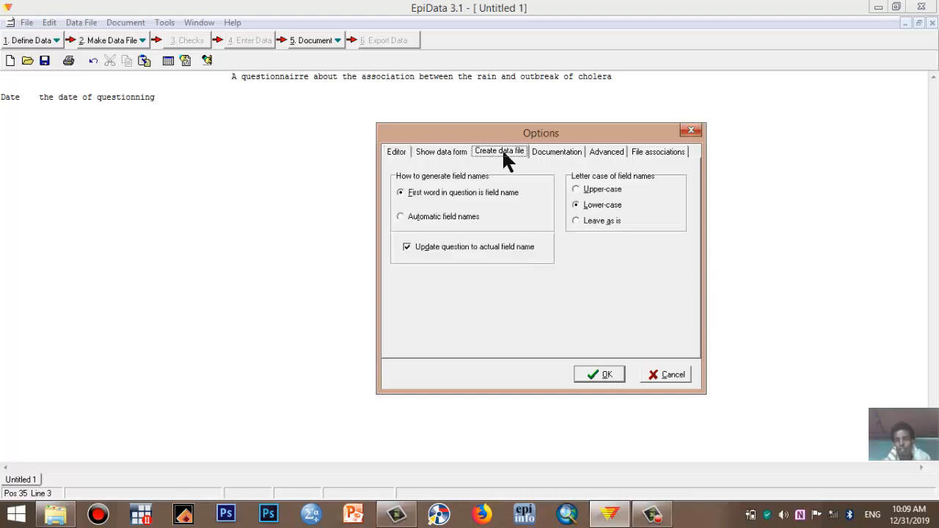
pyautogui.click(442, 152)
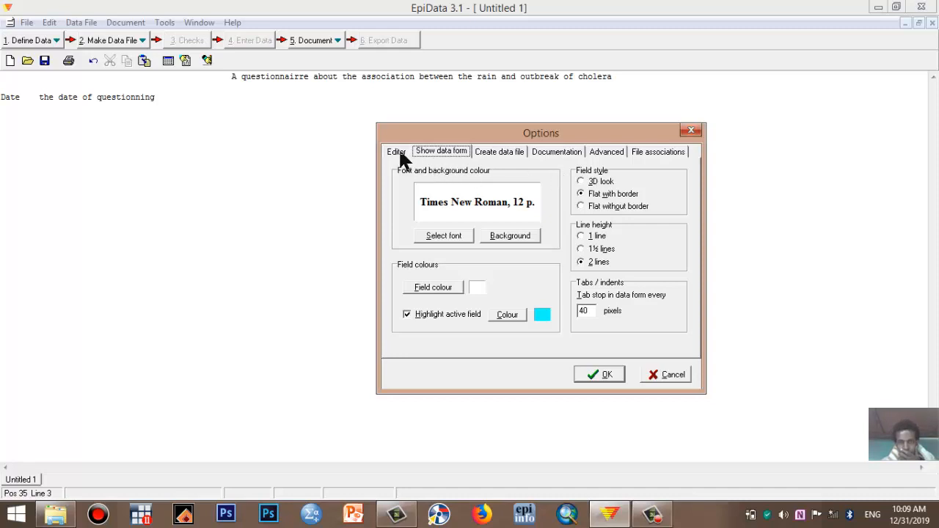
pyautogui.click(399, 153)
pyautogui.click(437, 155)
pyautogui.click(499, 153)
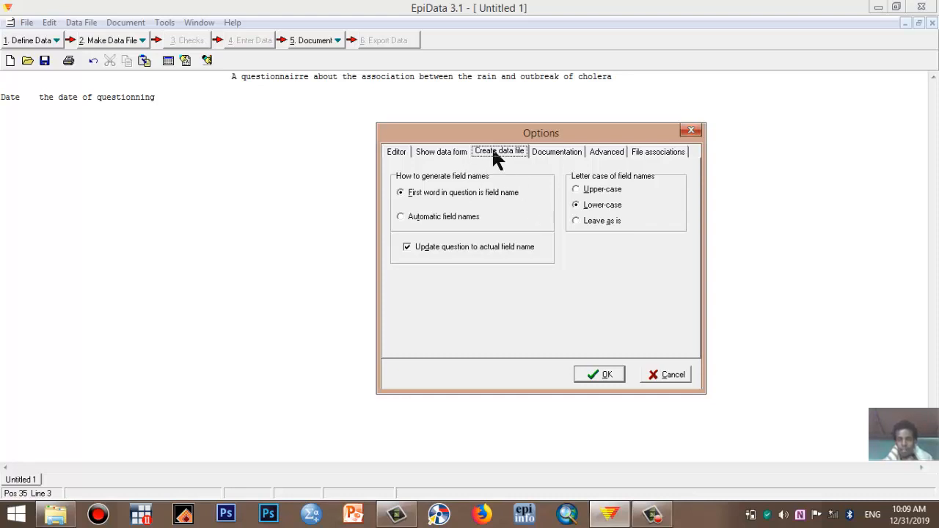
pyautogui.click(599, 376)
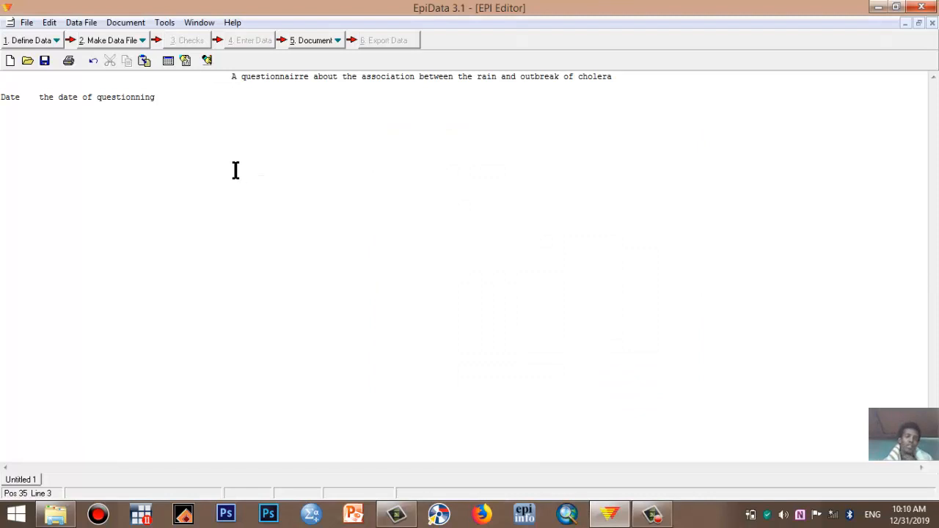
# Open the field pick list, place the cursor after "the date of questionning" and choose the <dd/mm/yyyy> date format.
pyautogui.click(45, 25)
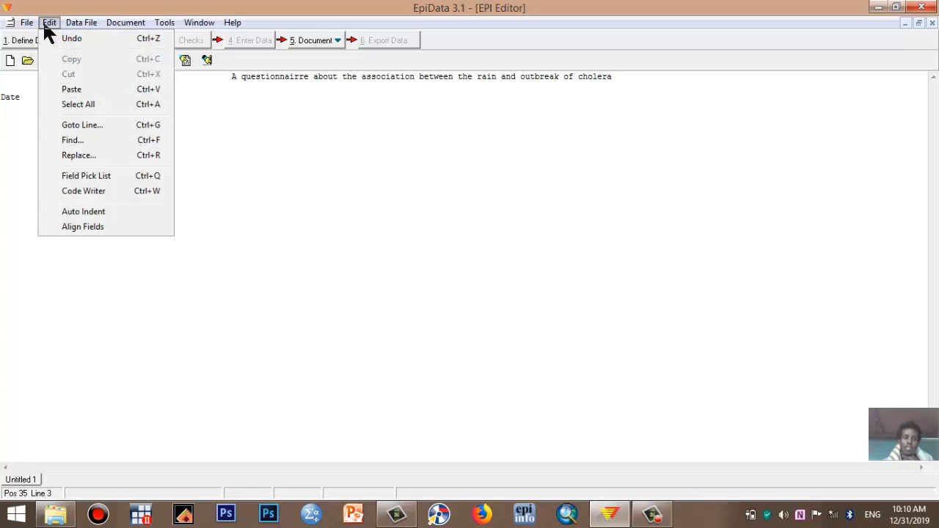
pyautogui.click(83, 177)
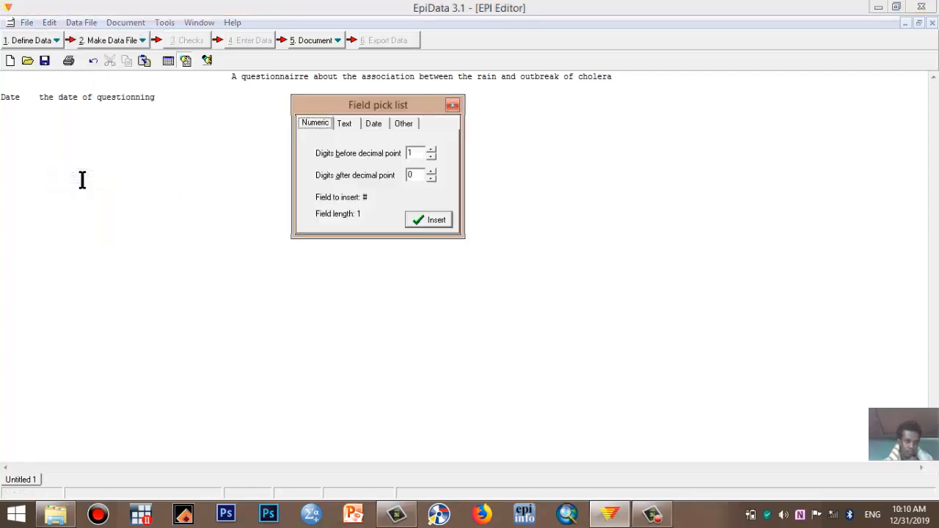
pyautogui.moveTo(351, 109); pyautogui.dragTo(640, 135)
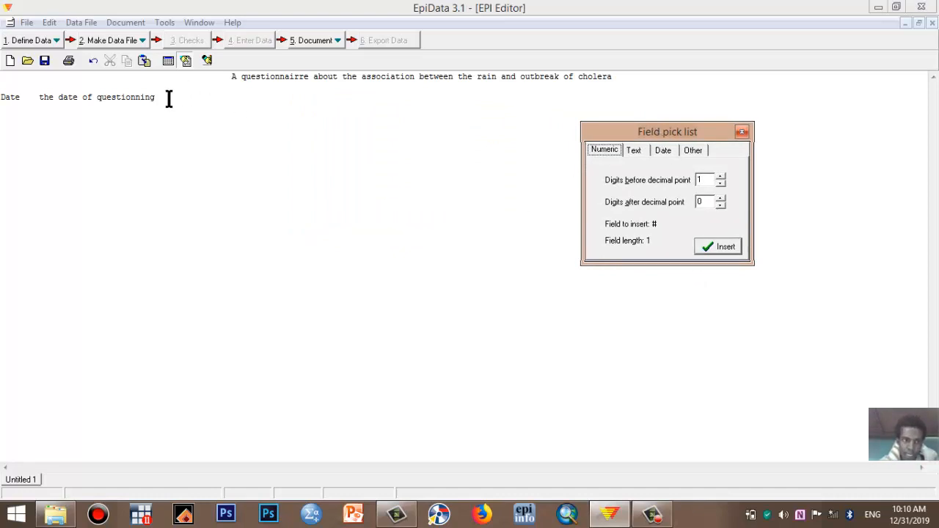
pyautogui.press('Return')
pyautogui.click(161, 97)
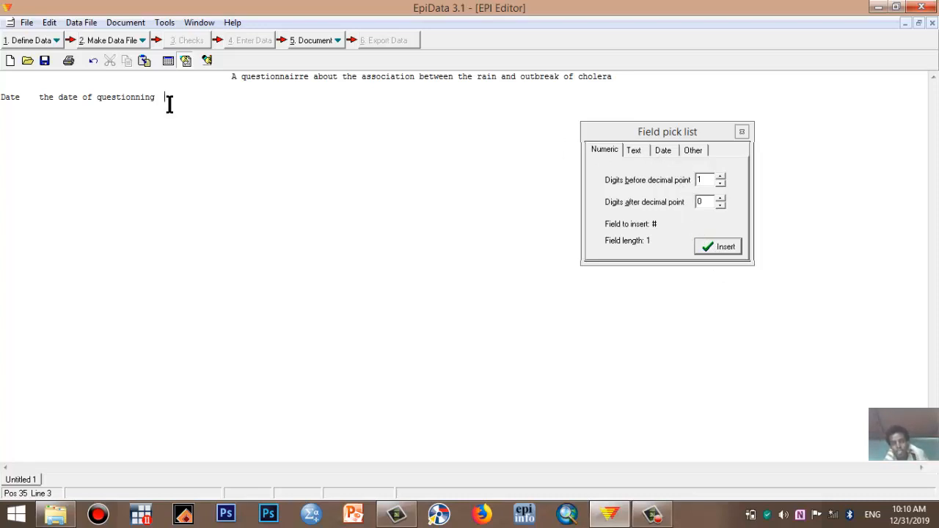
pyautogui.click(663, 149)
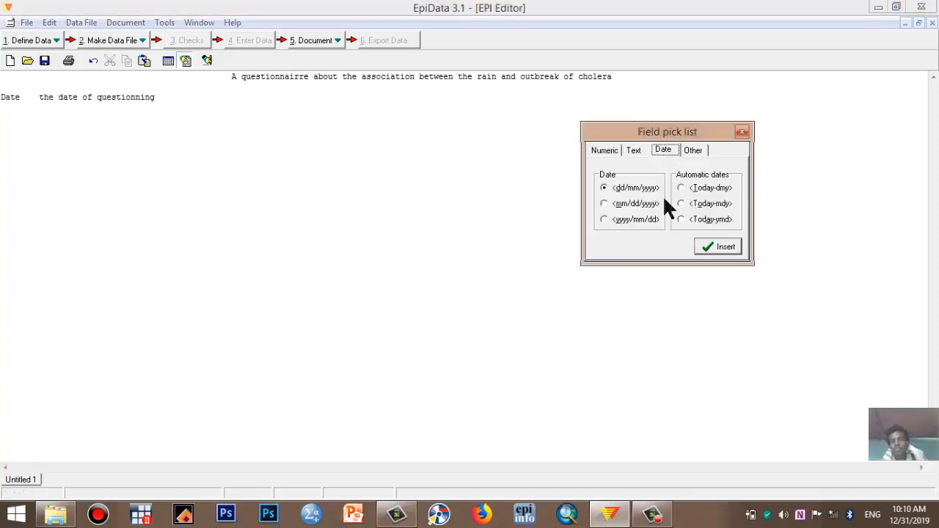
pyautogui.click(602, 205)
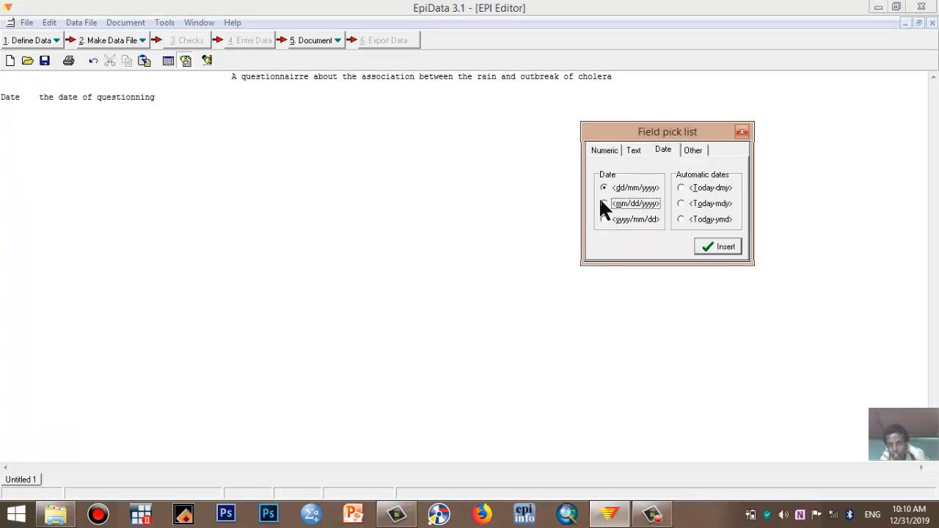
pyautogui.click(604, 219)
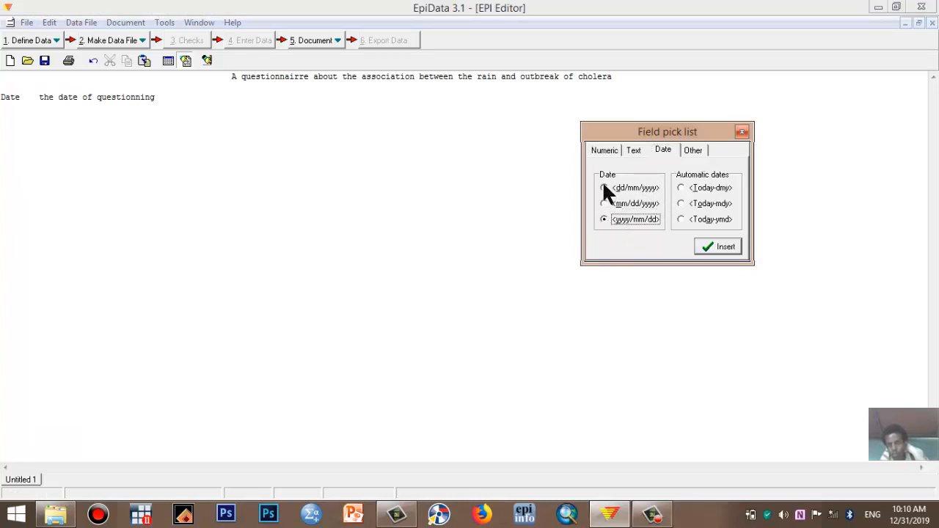
pyautogui.click(604, 188)
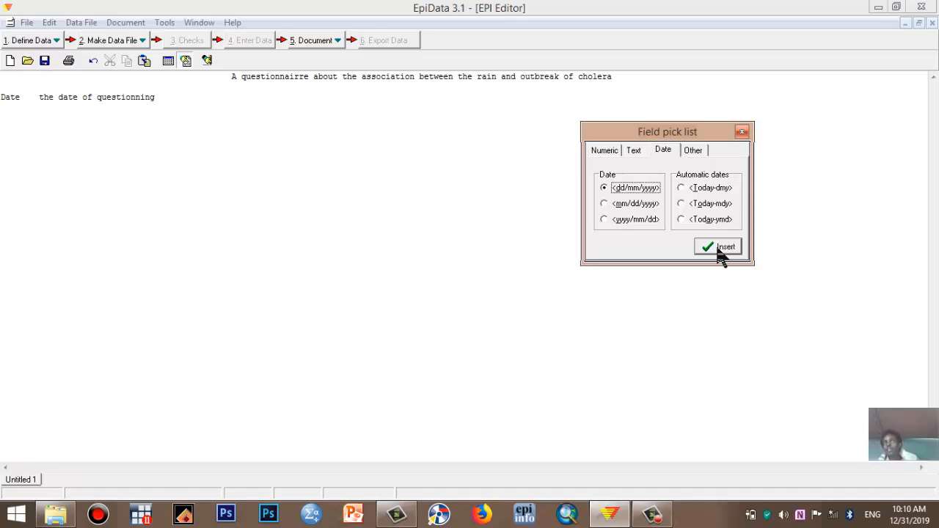
pyautogui.moveTo(655, 519)
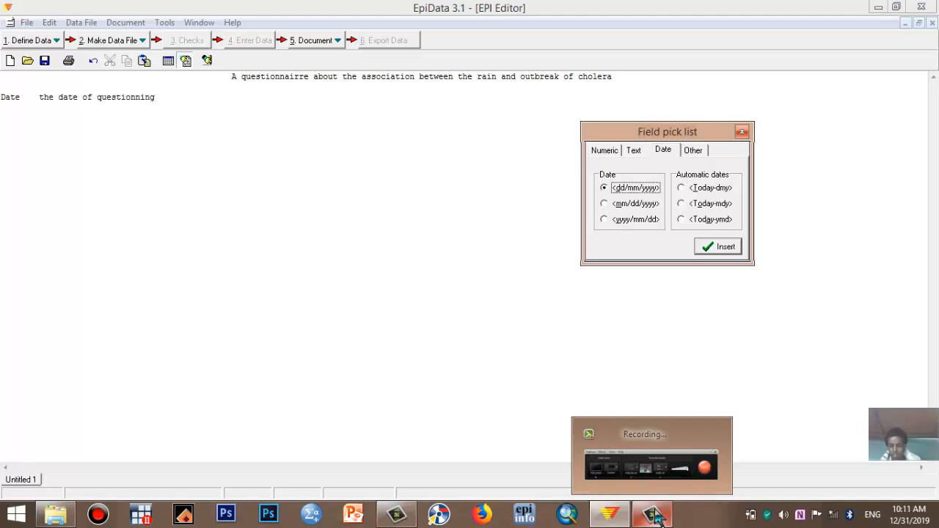
pyautogui.moveTo(644, 448)
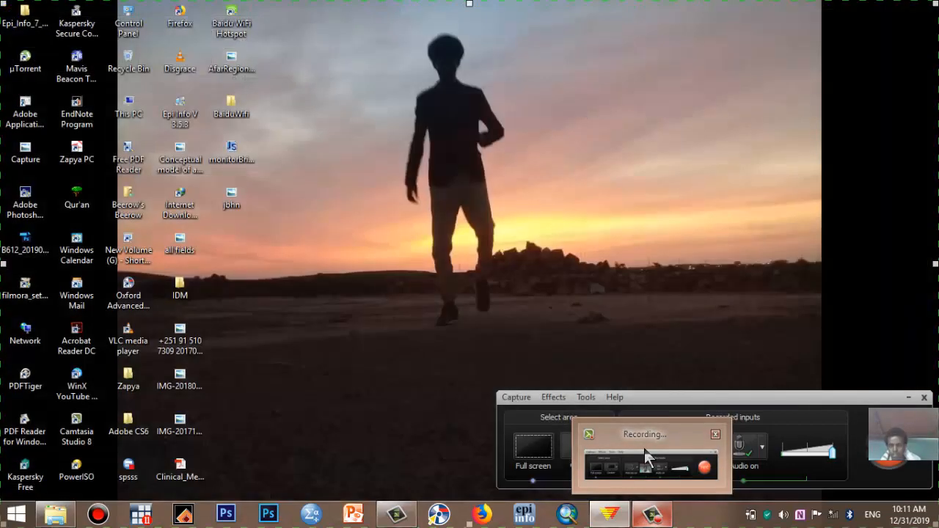
pyautogui.click(644, 449)
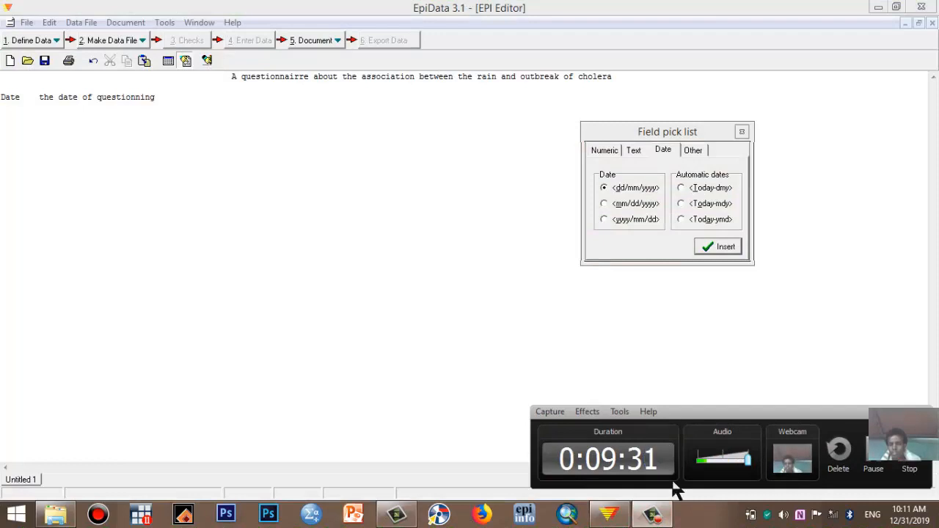
pyautogui.click(415, 264)
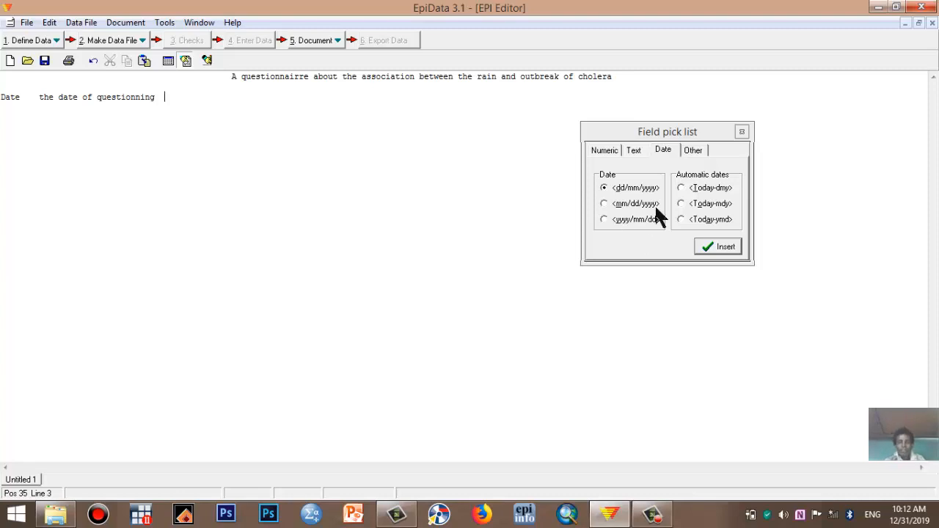
# Insert the <dd/mm/yyyy> date field at the end of the Date line and move the field pick list further aside.
pyautogui.click(723, 247)
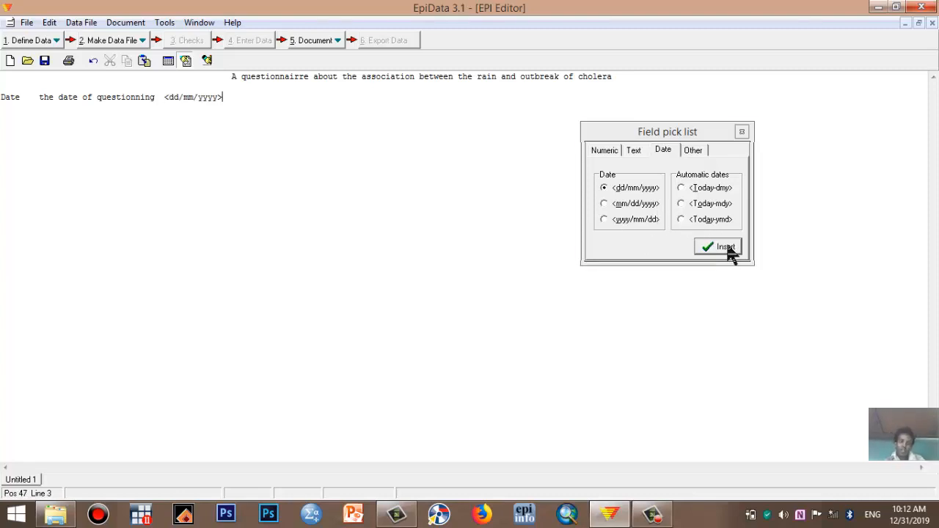
pyautogui.click(677, 132)
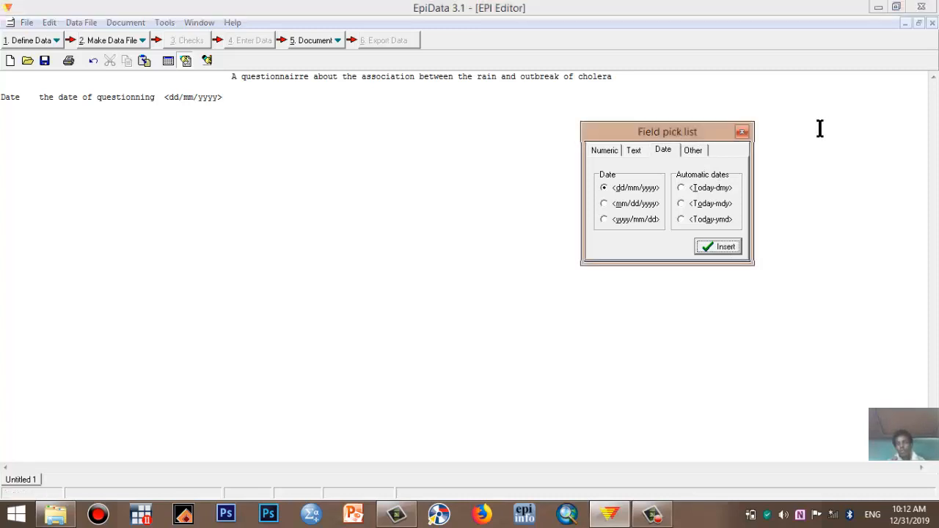
pyautogui.moveTo(622, 133); pyautogui.dragTo(728, 127)
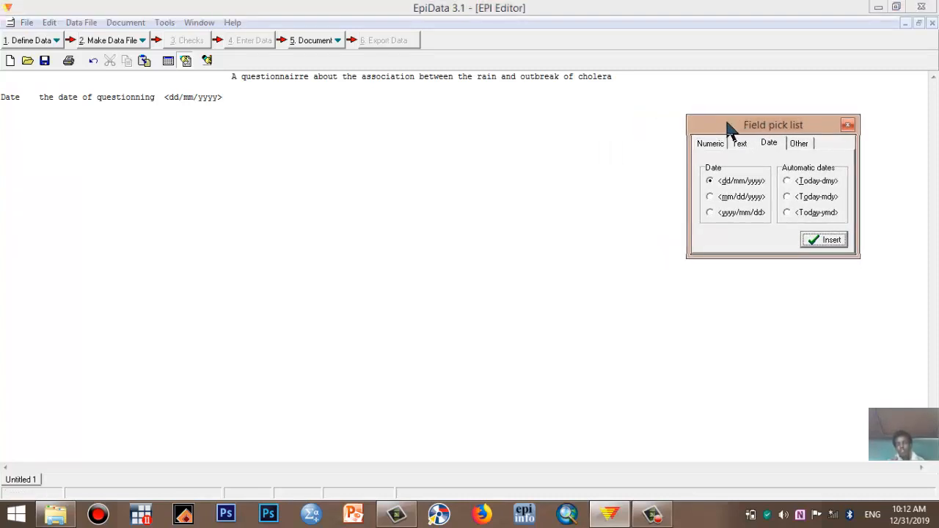
# Add a new line below the Date line reading "case" followed by "the case of being questionned".
pyautogui.click(227, 97)
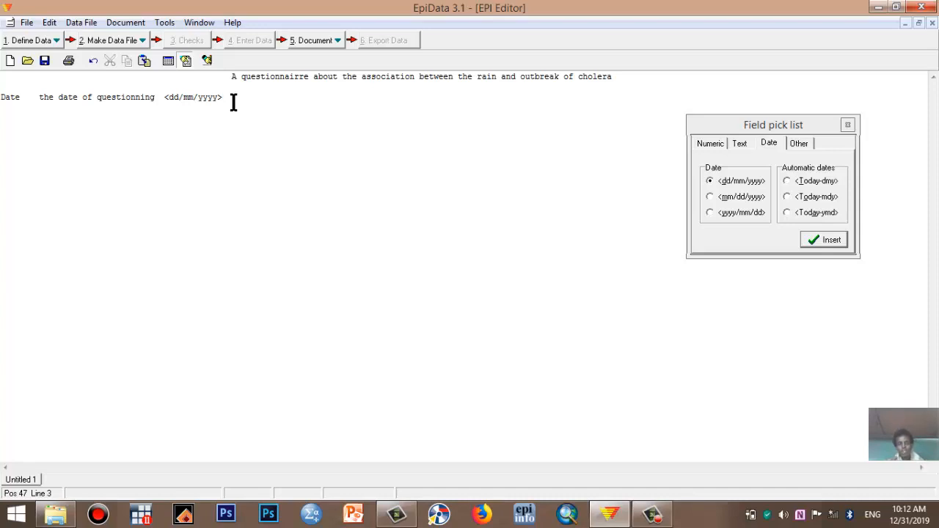
pyautogui.press('Return')
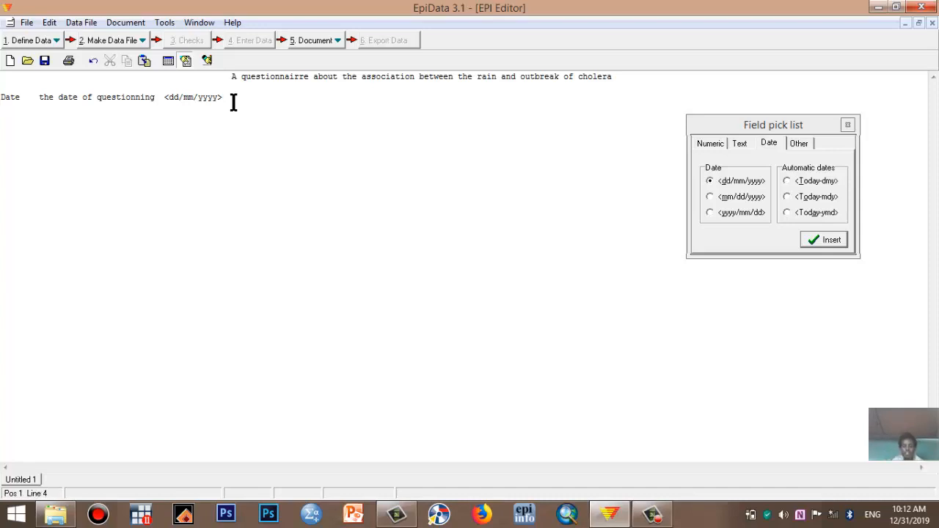
pyautogui.write('ca')
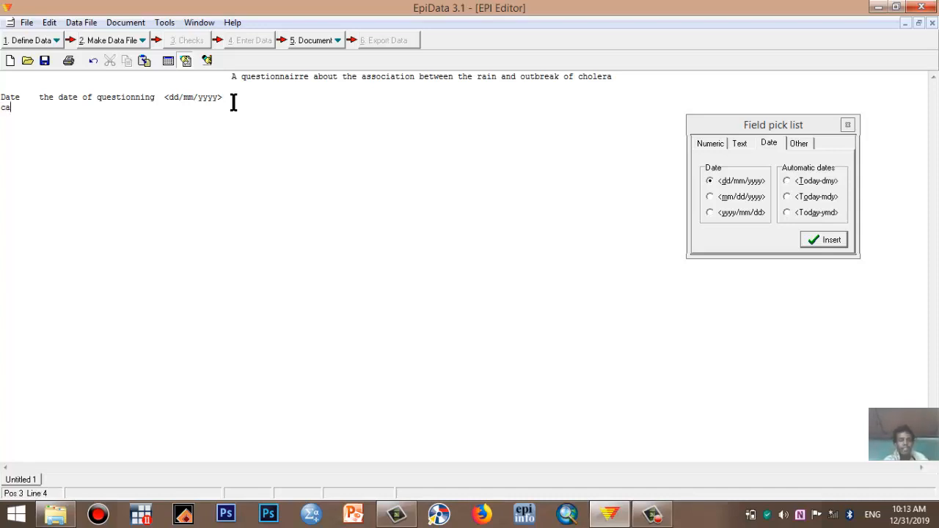
pyautogui.write('se')
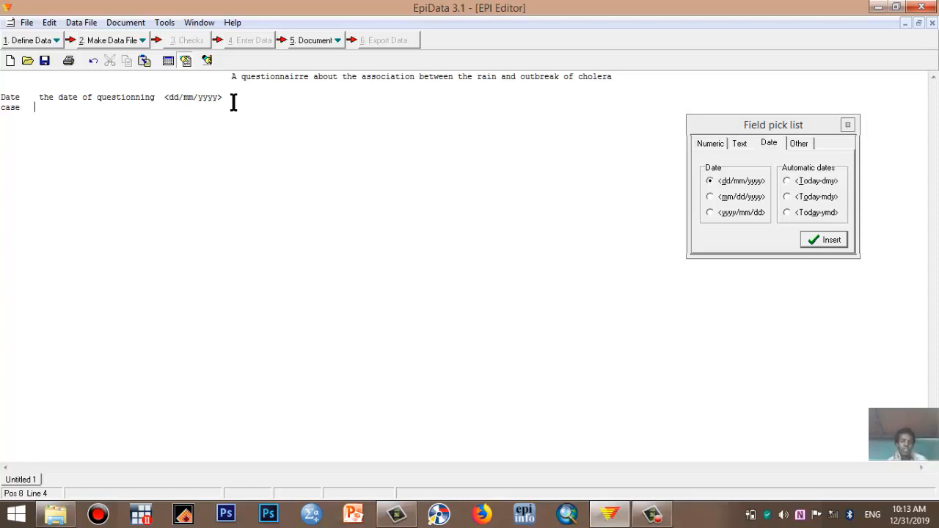
pyautogui.write('    the case of th')
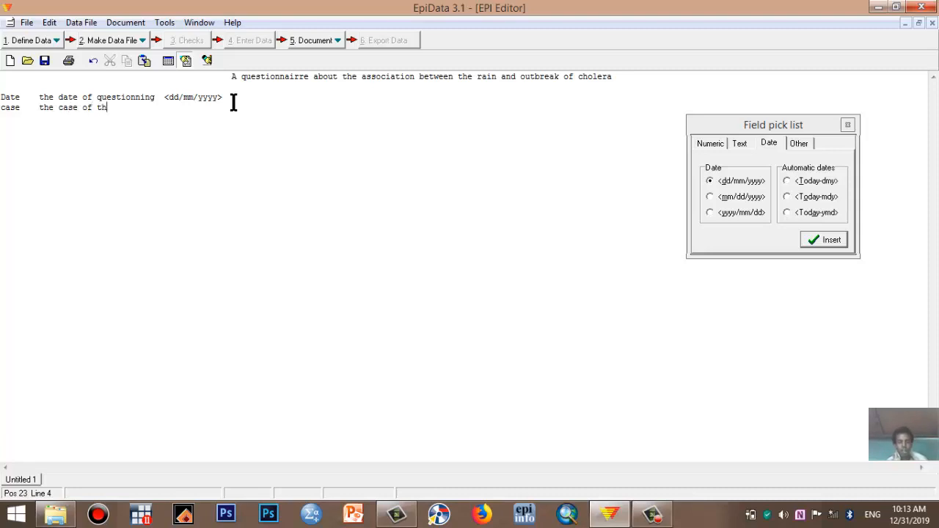
pyautogui.write('e')
pyautogui.press('BackSpace')
pyautogui.press('BackSpace')
pyautogui.press('BackSpace')
pyautogui.write('being ques')
pyautogui.write('tionned')
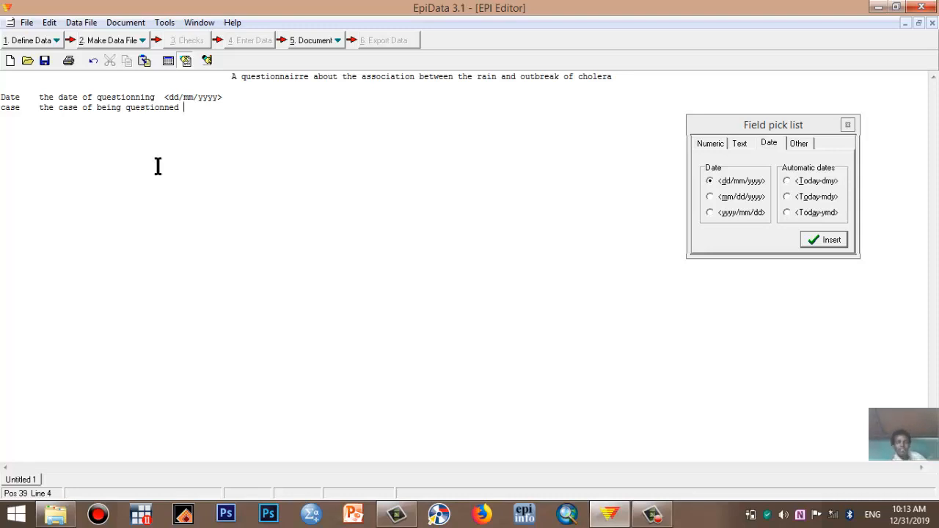
pyautogui.click(2, 109)
pyautogui.doubleClick(1, 110)
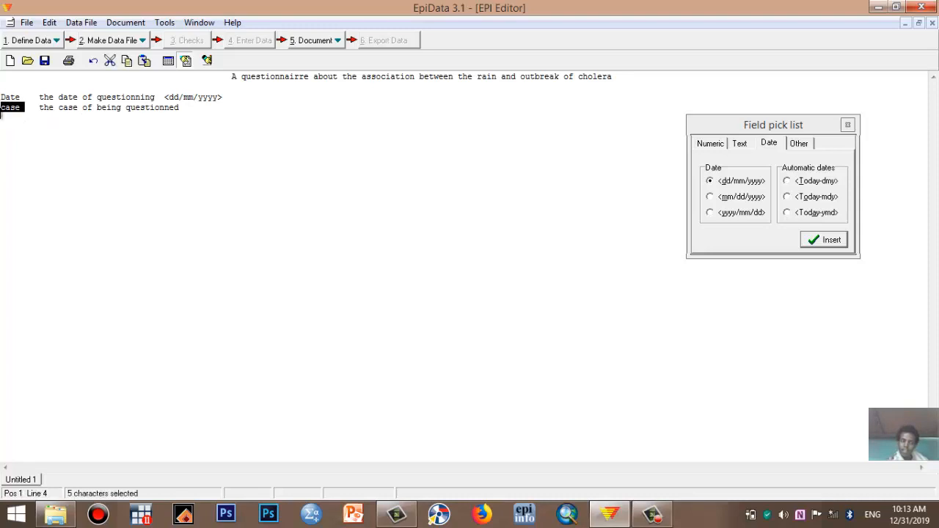
pyautogui.click(184, 107)
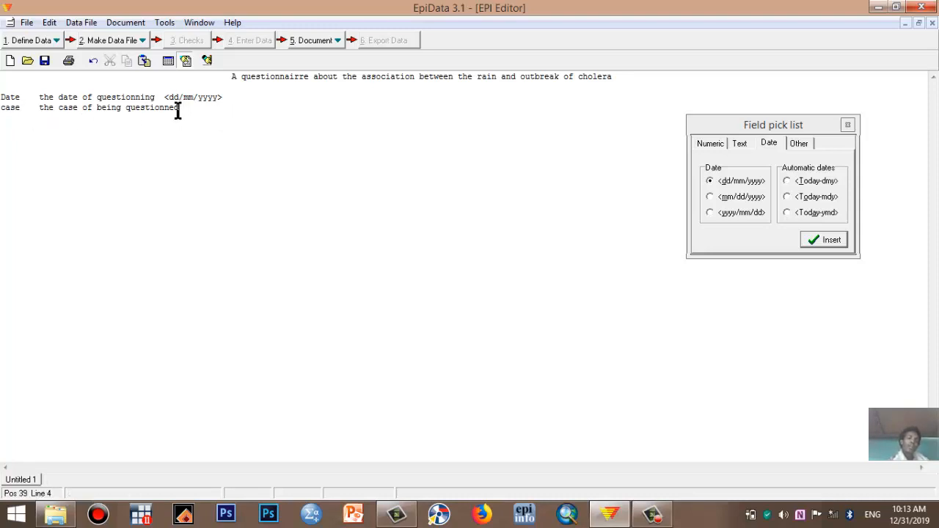
pyautogui.moveTo(178, 109); pyautogui.dragTo(65, 120)
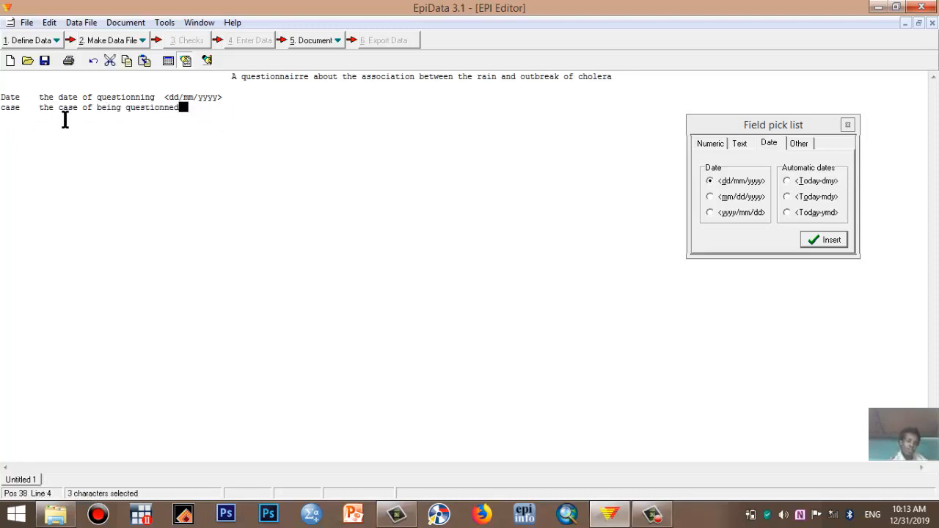
pyautogui.click(192, 114)
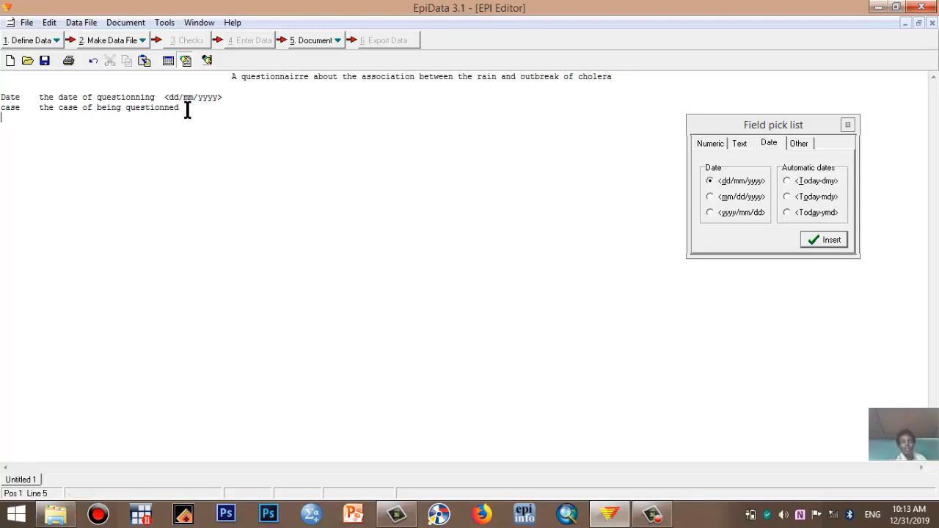
# Insert a numeric field with three digits before the decimal point at the end of the case line.
pyautogui.click(187, 107)
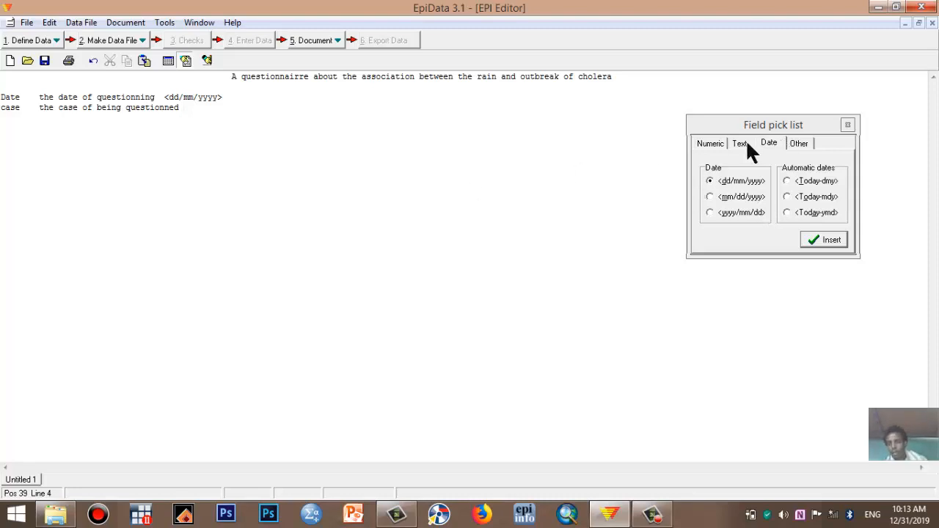
pyautogui.click(709, 141)
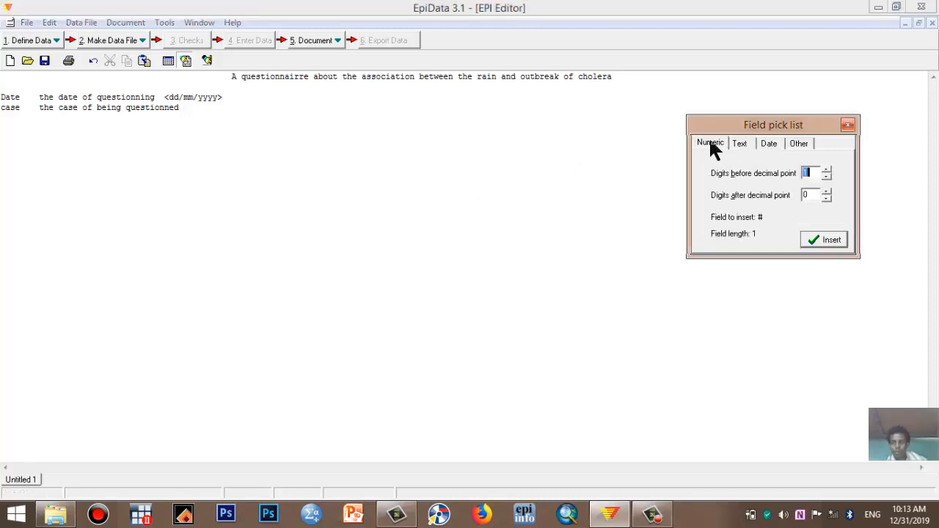
pyautogui.click(826, 170)
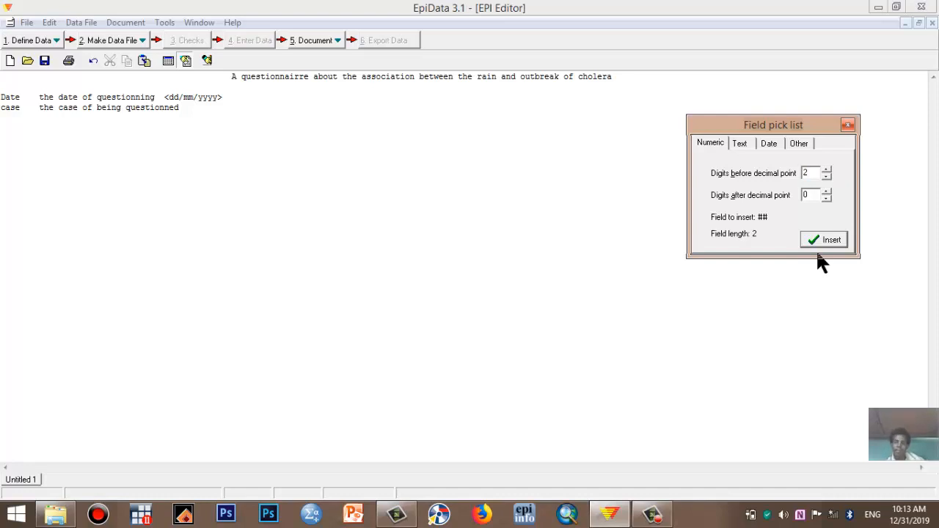
pyautogui.click(826, 170)
pyautogui.click(823, 244)
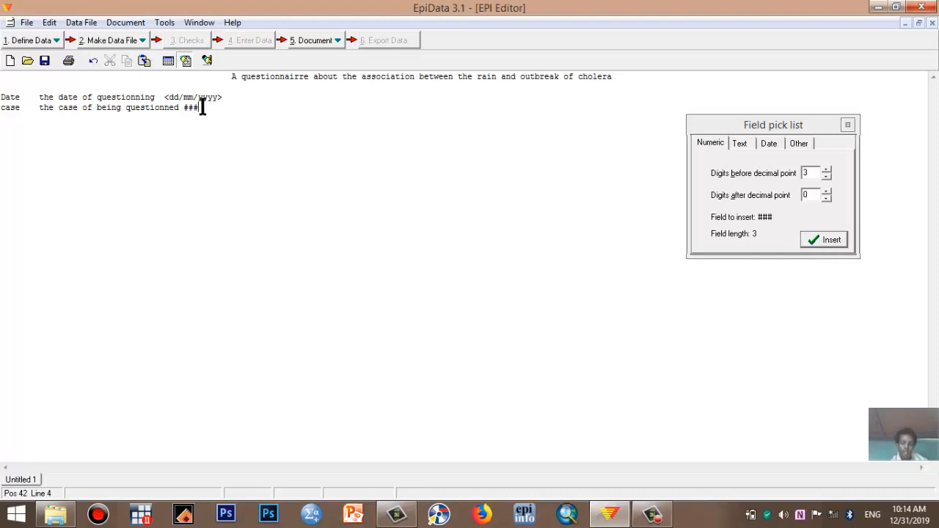
# Add a new line below the case line reading "Age" followed by "the age the case".
pyautogui.press('Return')
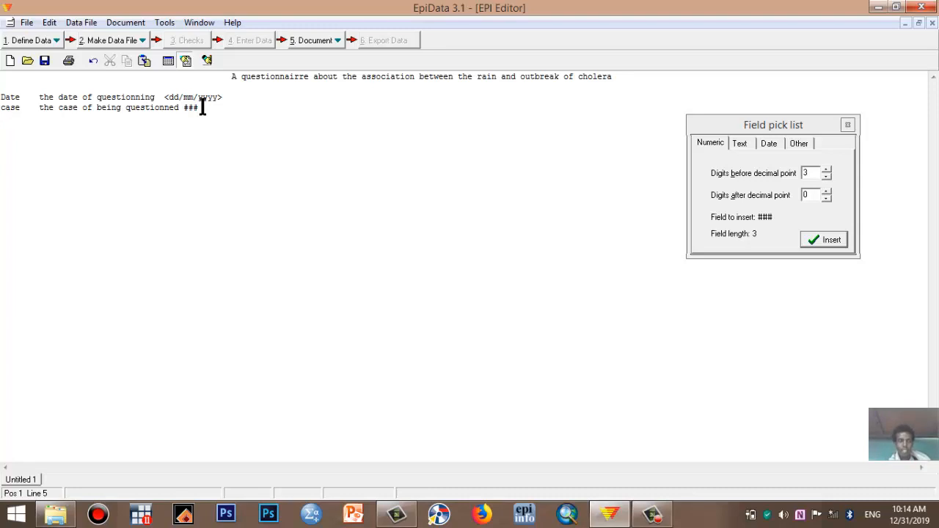
pyautogui.write('Age     the age')
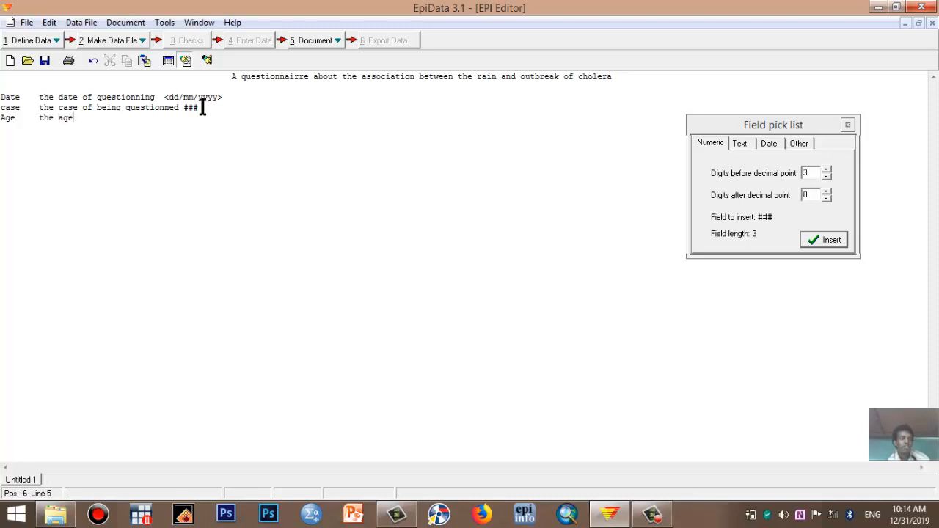
pyautogui.write(' the case')
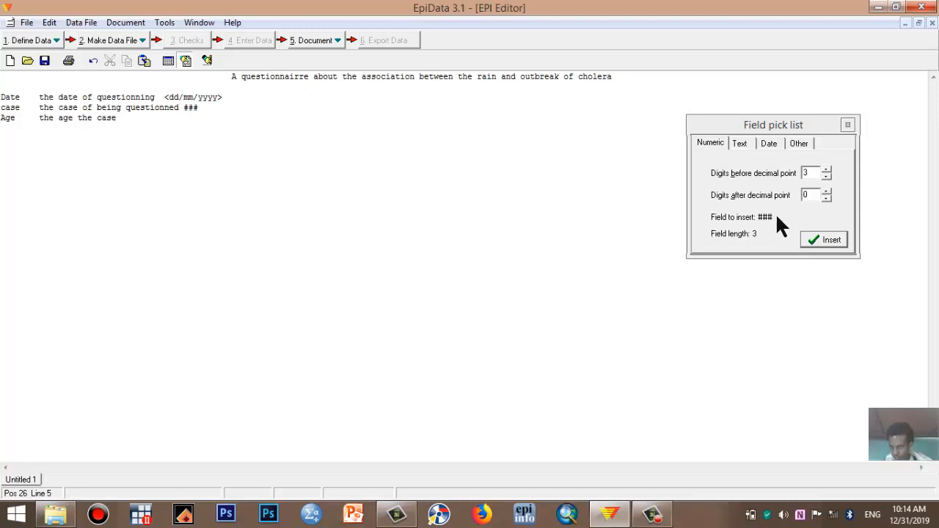
# Close the field pick list and write a three-digit numeric field (###) directly at the end of the Age line.
pyautogui.click(847, 126)
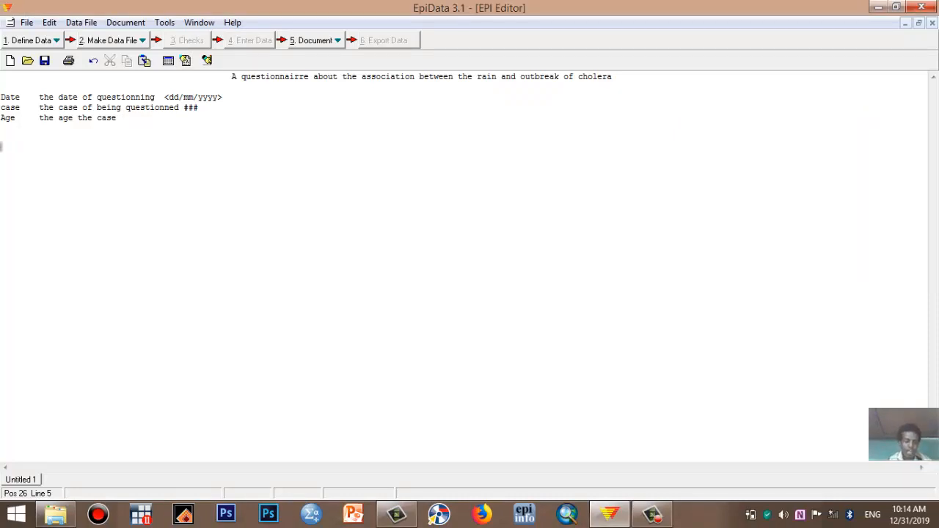
pyautogui.write('##')
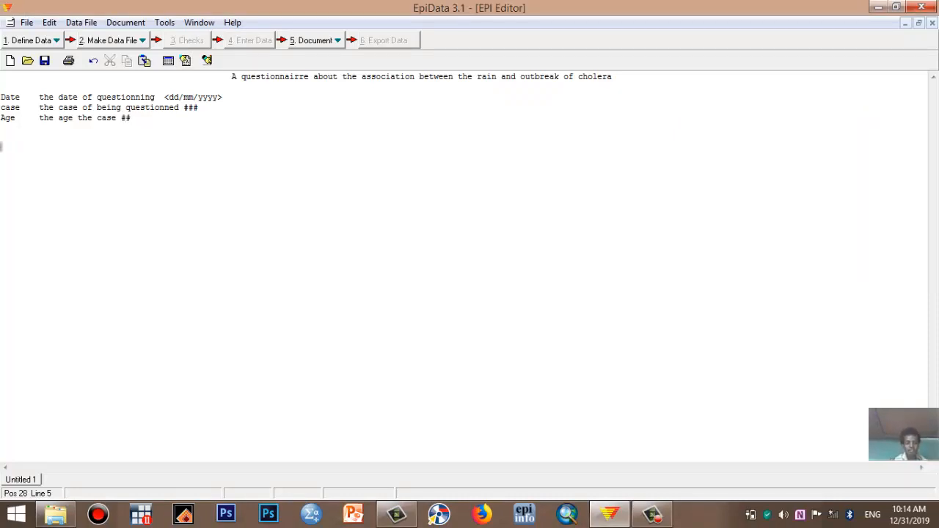
pyautogui.write('#')
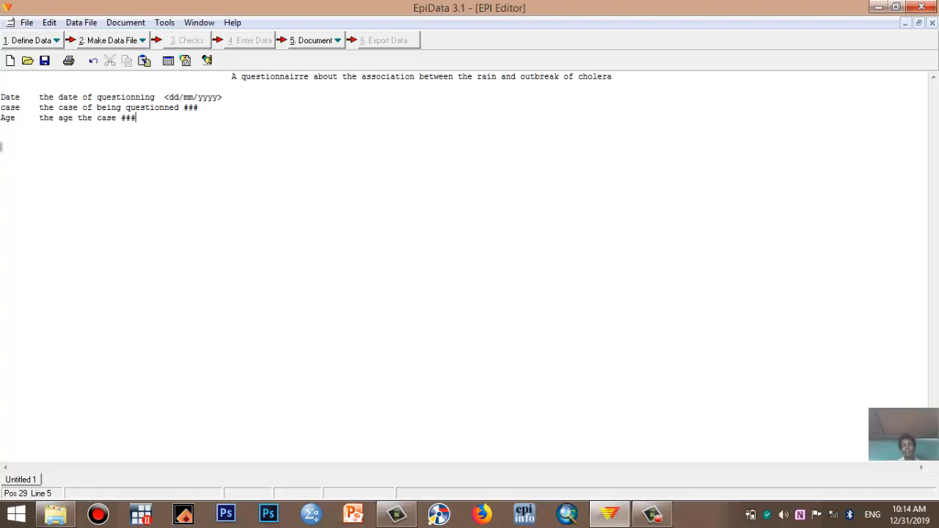
pyautogui.press('BackSpace')
pyautogui.press('BackSpace')
pyautogui.press('BackSpace')
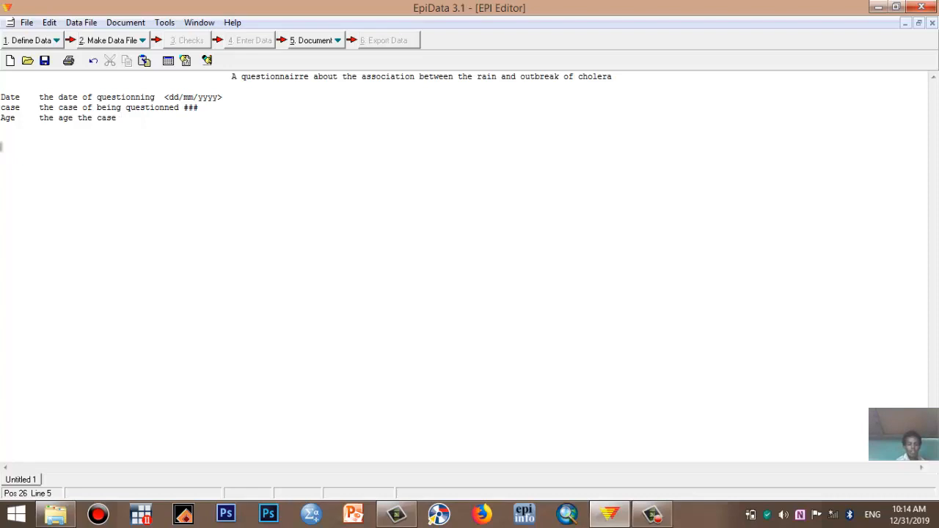
pyautogui.write('###')
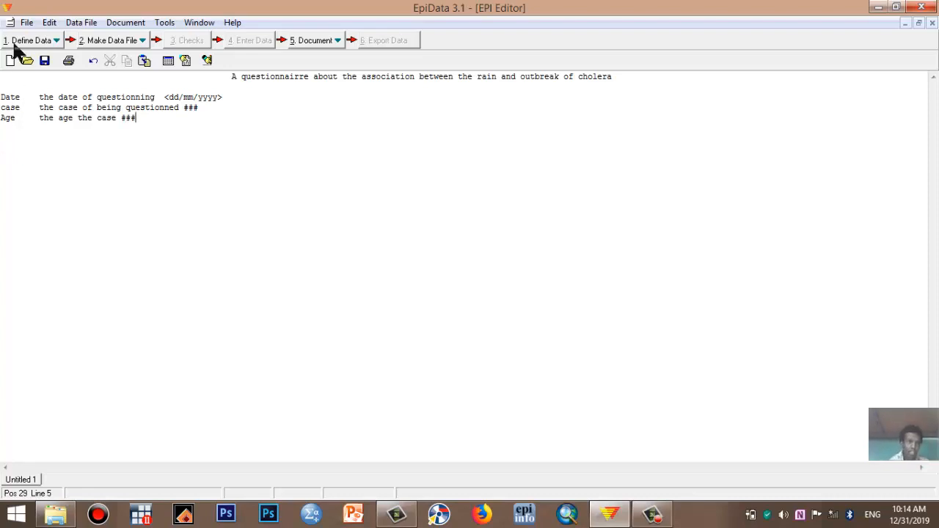
pyautogui.click(48, 22)
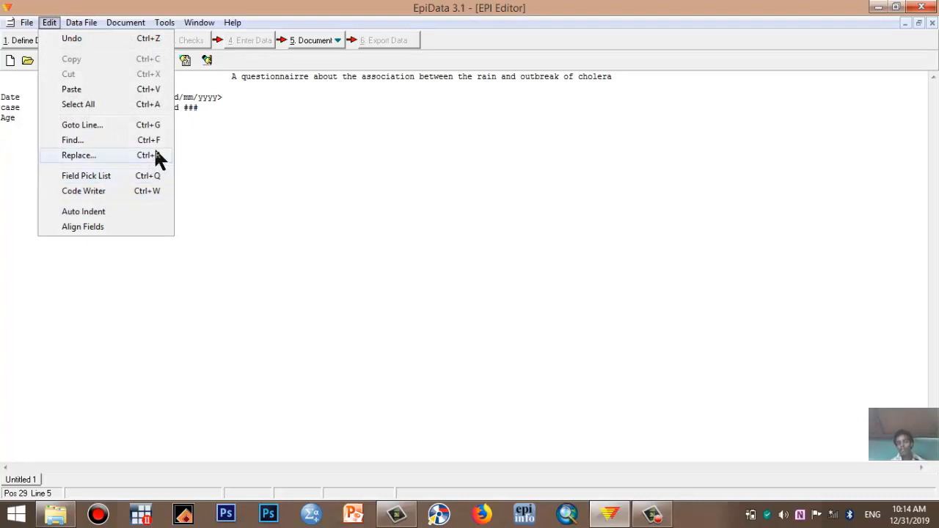
pyautogui.moveTo(8, 22)
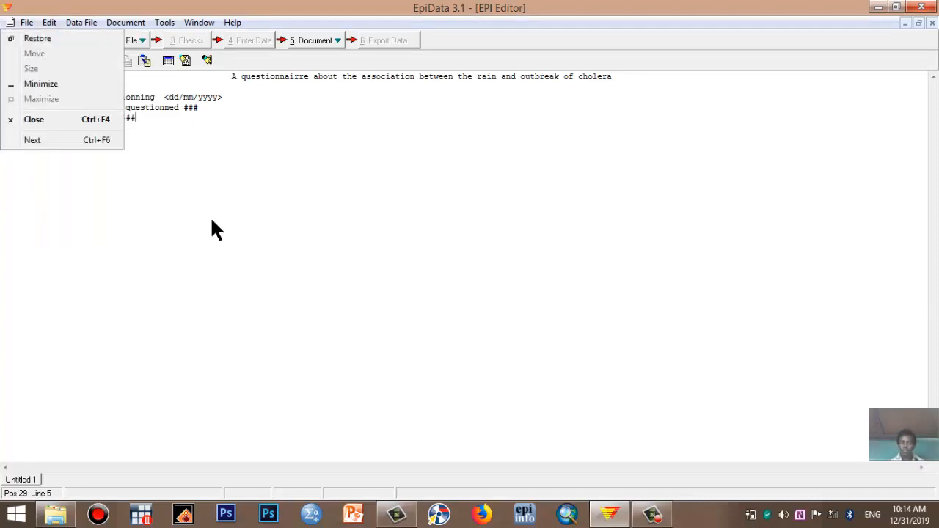
pyautogui.click(144, 120)
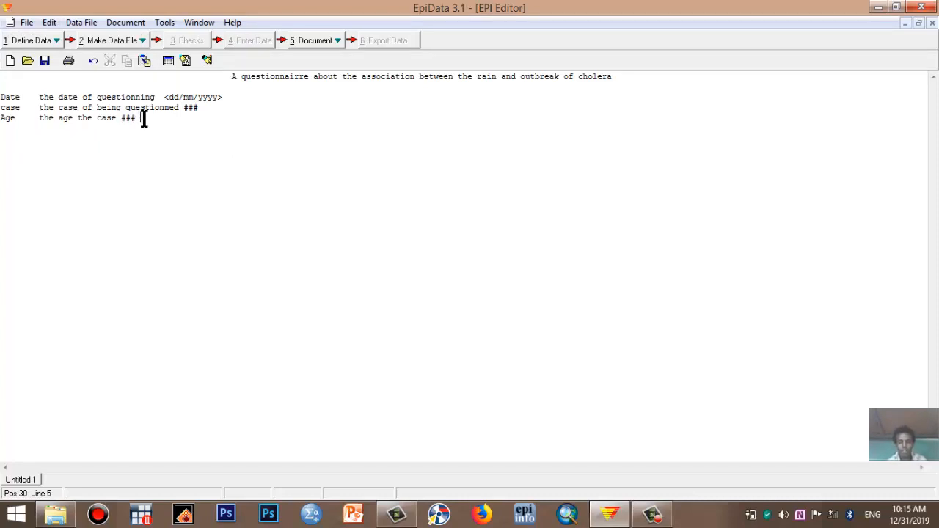
# Add a new line below the Age line reading "Residence" followed by "the residence of the case".
pyautogui.press('Return')
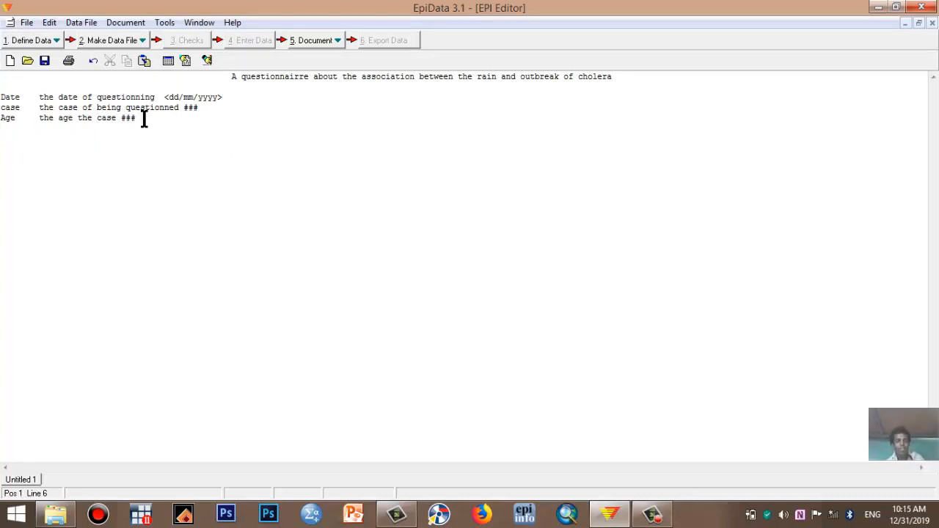
pyautogui.write('Resid')
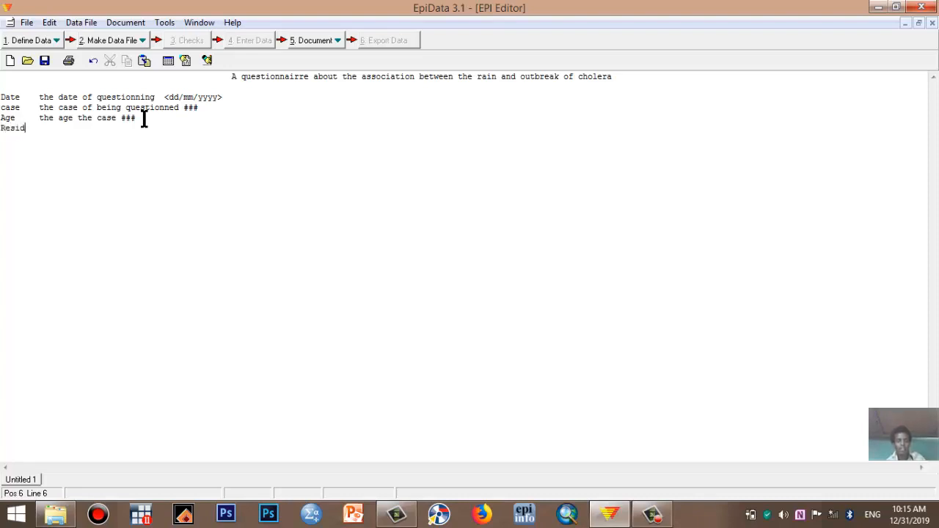
pyautogui.write('ence  the residence ')
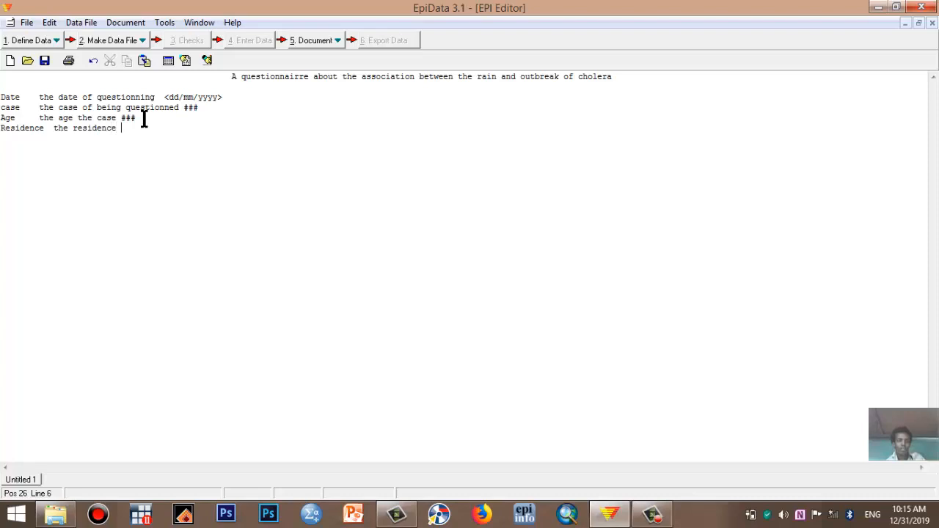
pyautogui.write('of the c')
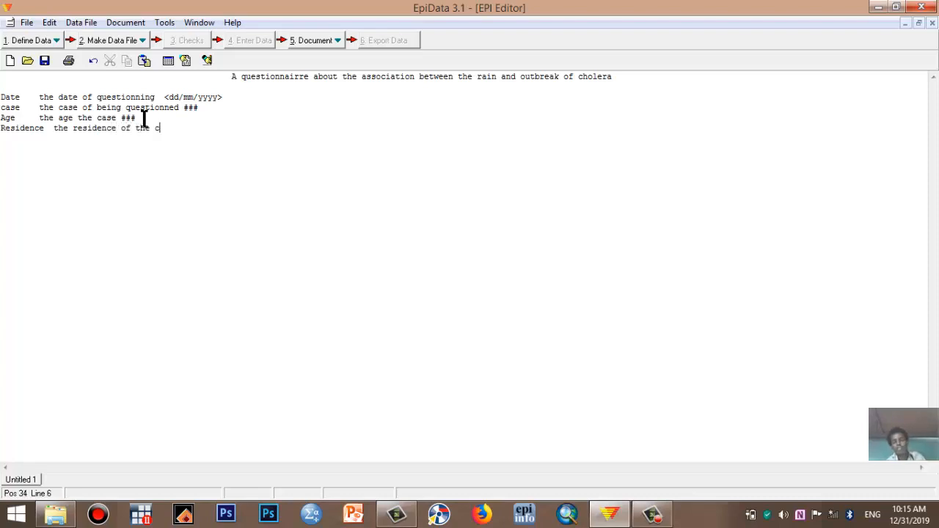
pyautogui.write('ase')
pyautogui.press('BackSpace')
pyautogui.press('BackSpace')
pyautogui.press('BackSpace')
pyautogui.write('ase')
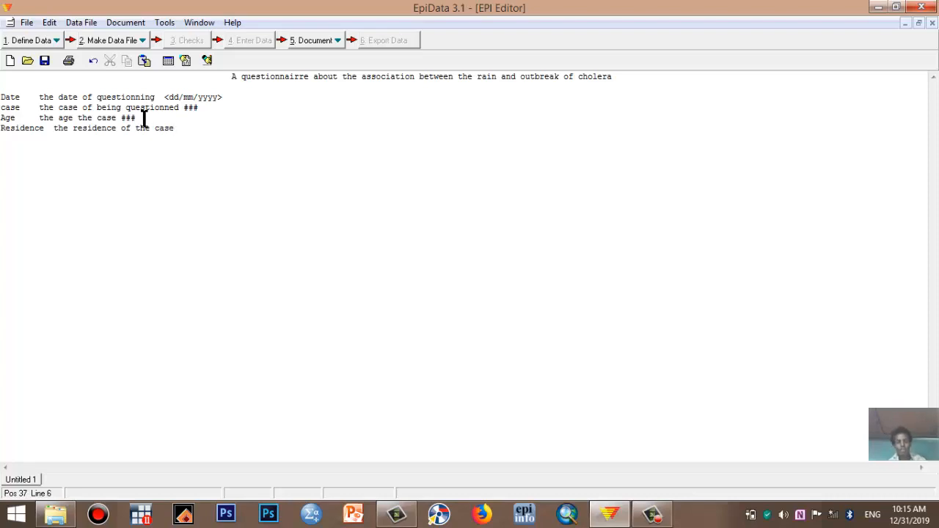
# Write a three-digit numeric field (###) at the end of the Residence line.
pyautogui.press('Return')
pyautogui.press('BackSpace')
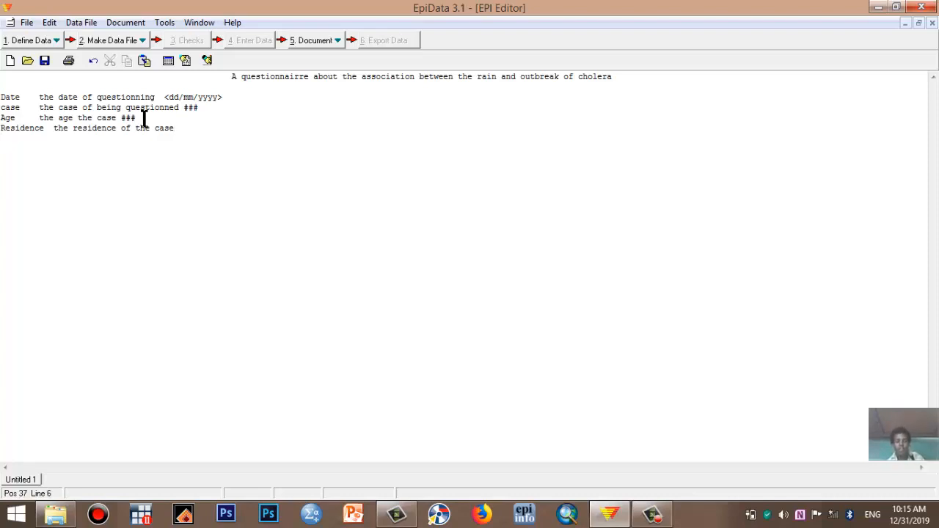
pyautogui.write('#')
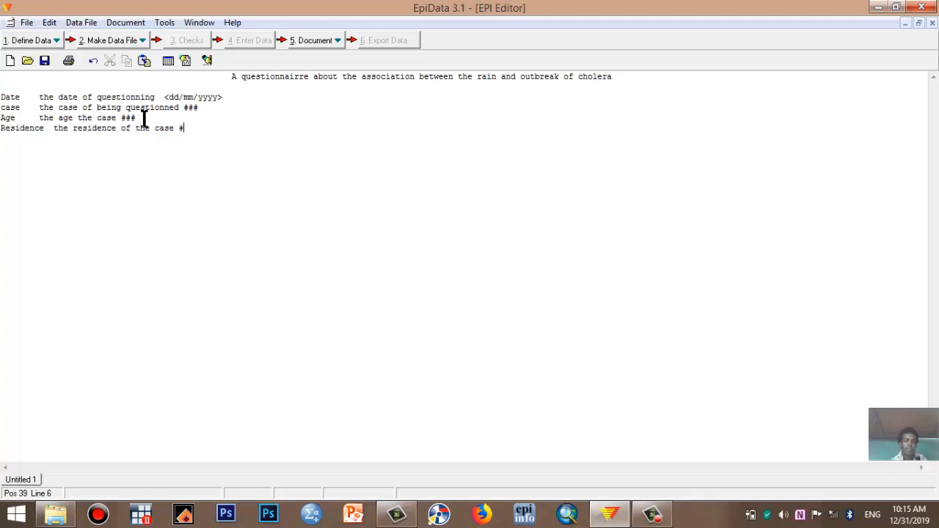
pyautogui.write('##')
# Add a "Rain" line asking "do you think there is a causal relationship between rainy season and cholera outbreak?" with a ## field.
pyautogui.press('Return')
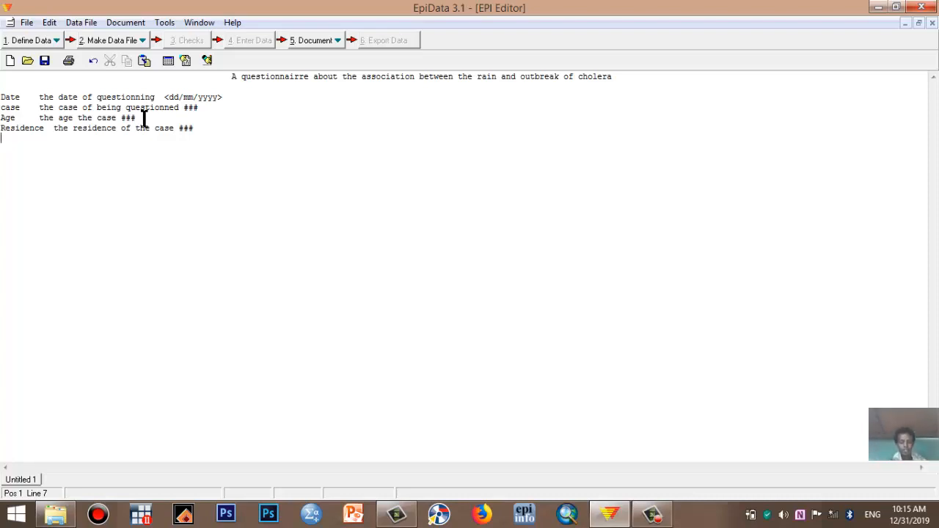
pyautogui.press('BackSpace')
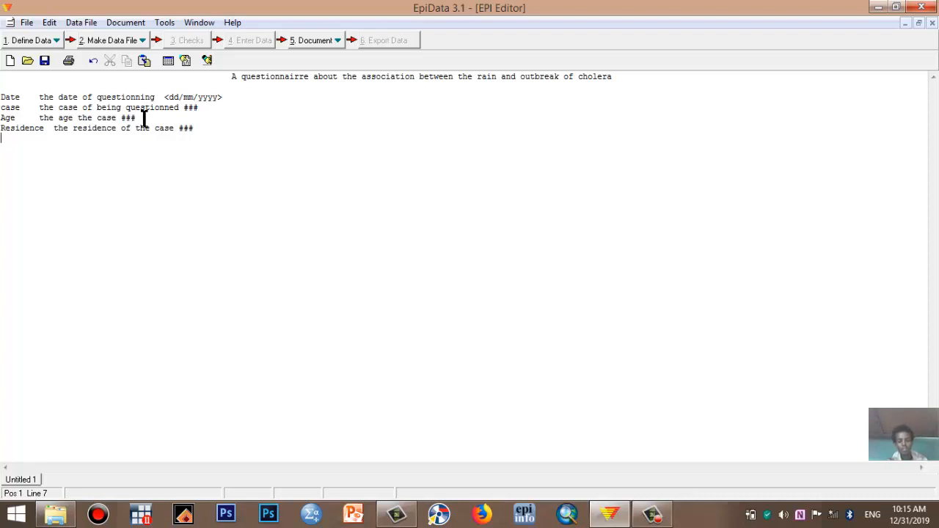
pyautogui.write('Rain     ')
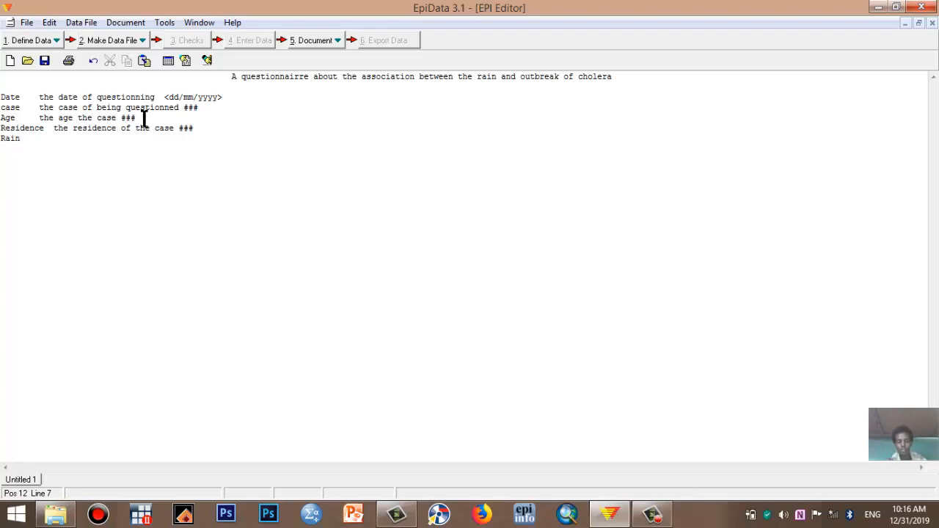
pyautogui.write('  do you think there')
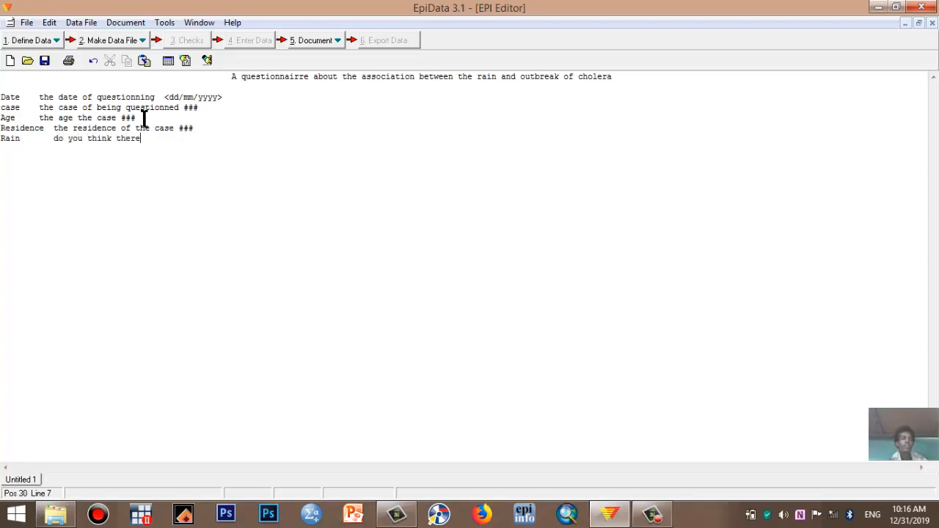
pyautogui.write(' is a causal relationshipo be')
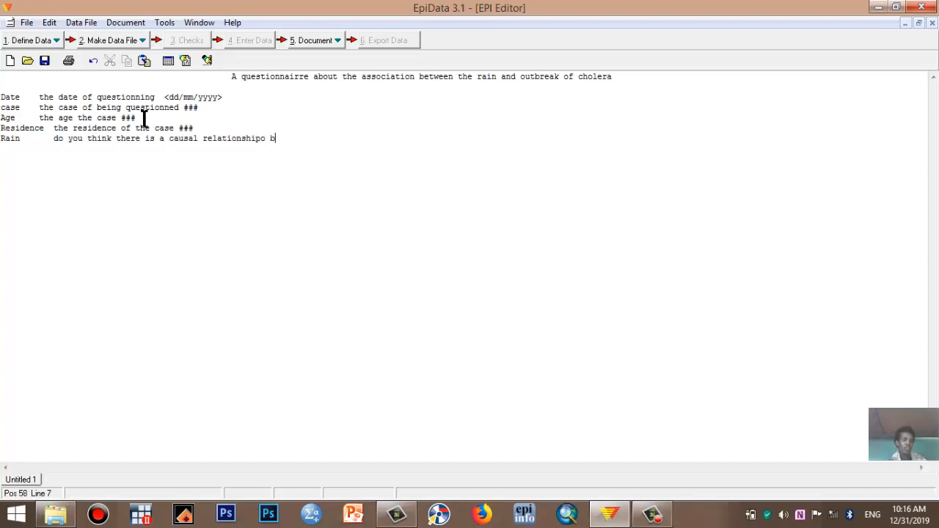
pyautogui.press('BackSpace')
pyautogui.press('BackSpace')
pyautogui.press('BackSpace')
pyautogui.press('BackSpace')
pyautogui.write('between rainy seaso')
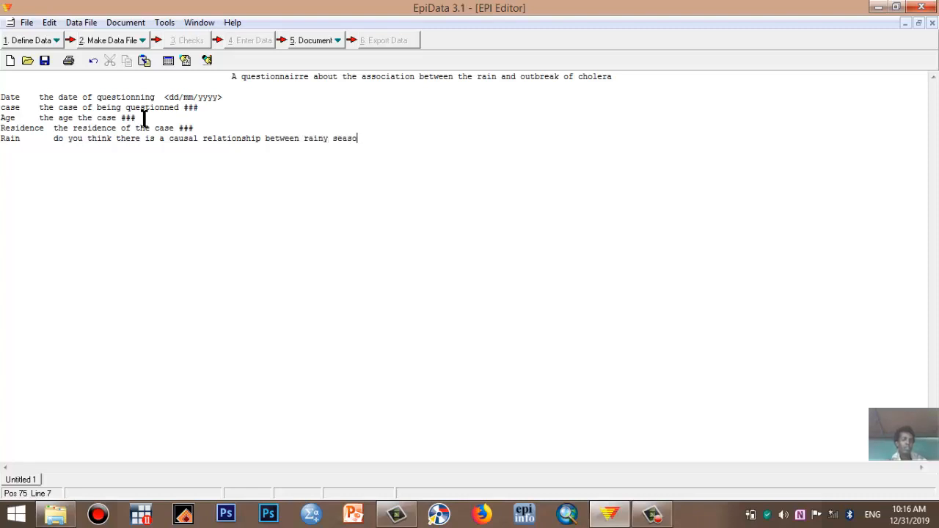
pyautogui.write('n and ch')
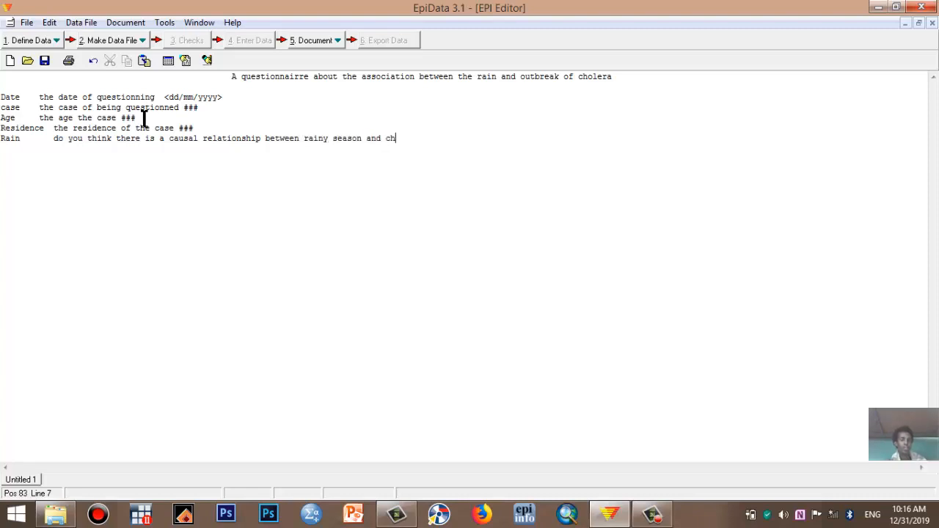
pyautogui.write('olera outbreak')
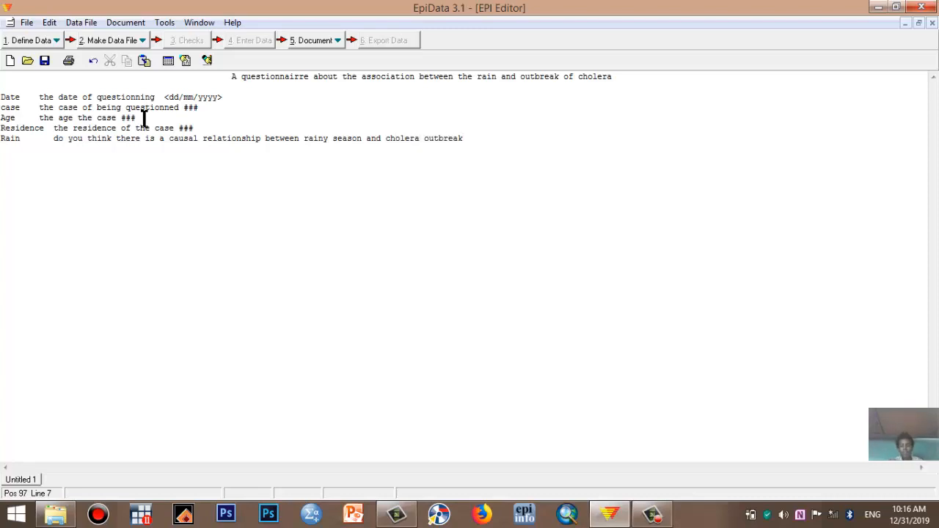
pyautogui.write('?')
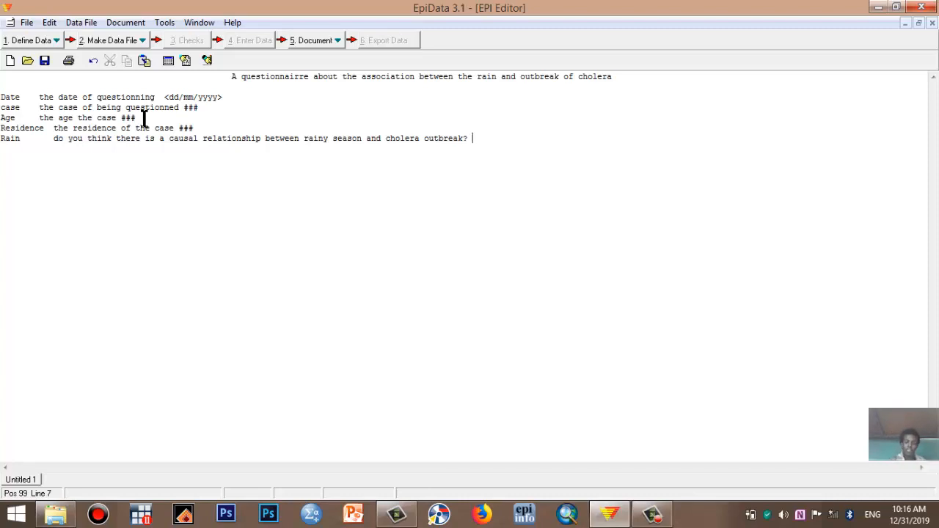
pyautogui.write('##')
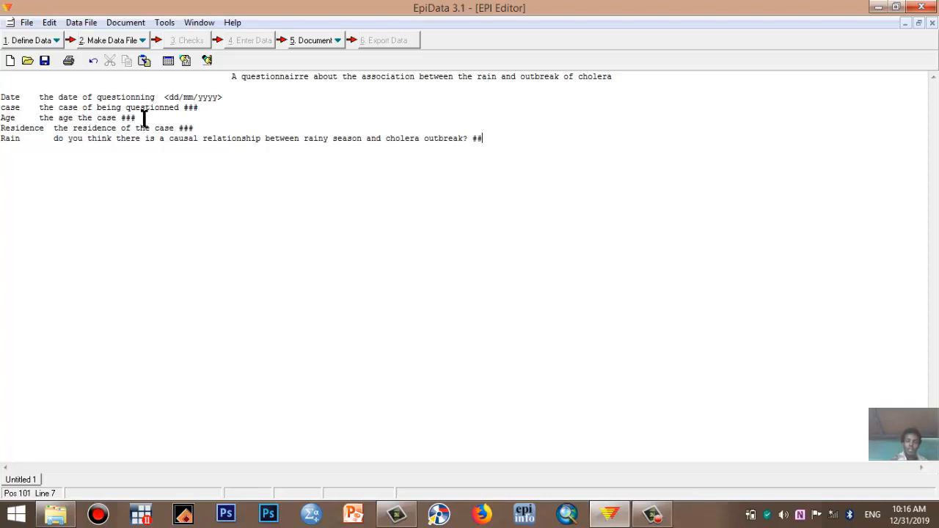
# Add a "specify" line below the Rain line reading "if you say 'yes' , reason it out" with a ### field.
pyautogui.press('Return')
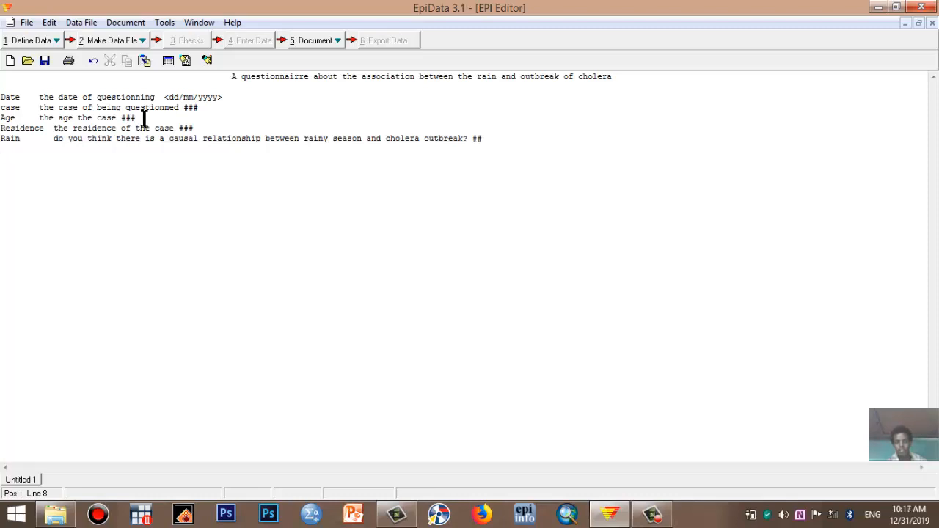
pyautogui.write('specify')
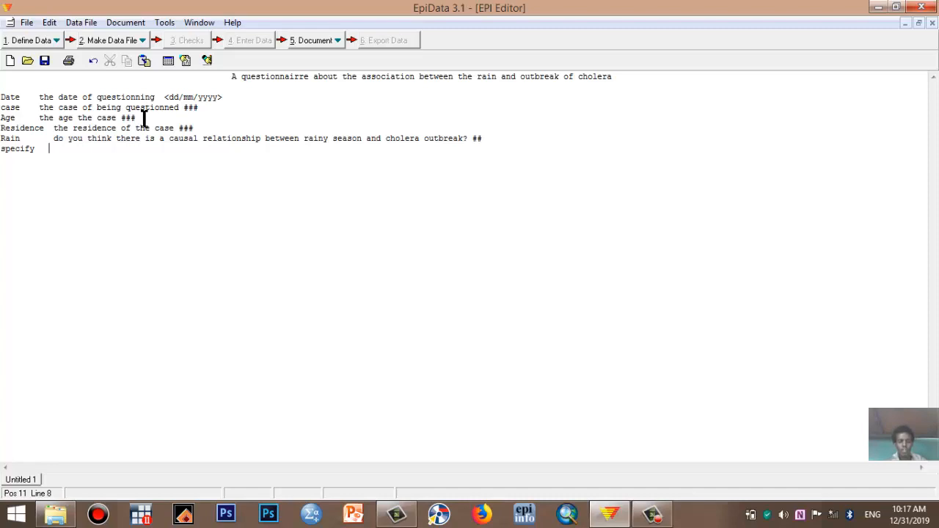
pyautogui.write('if you say ')
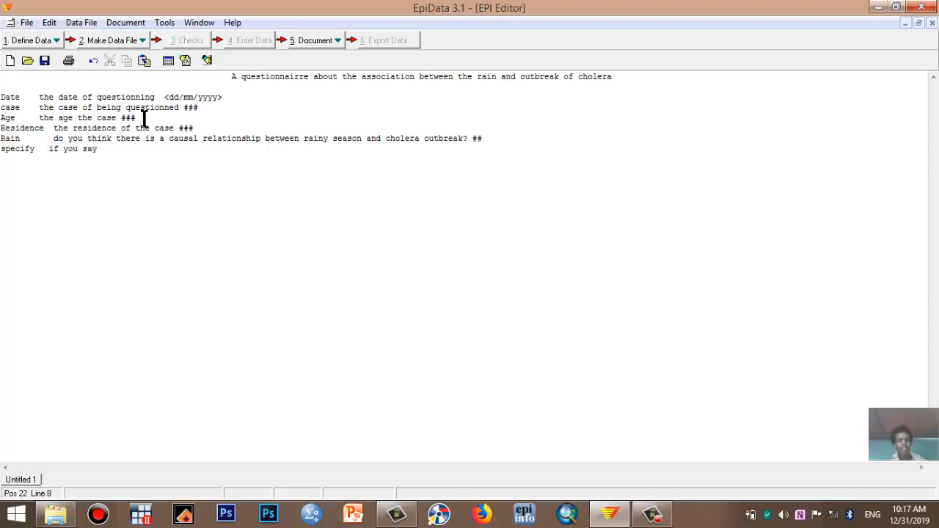
pyautogui.write("'yes' , reason out")
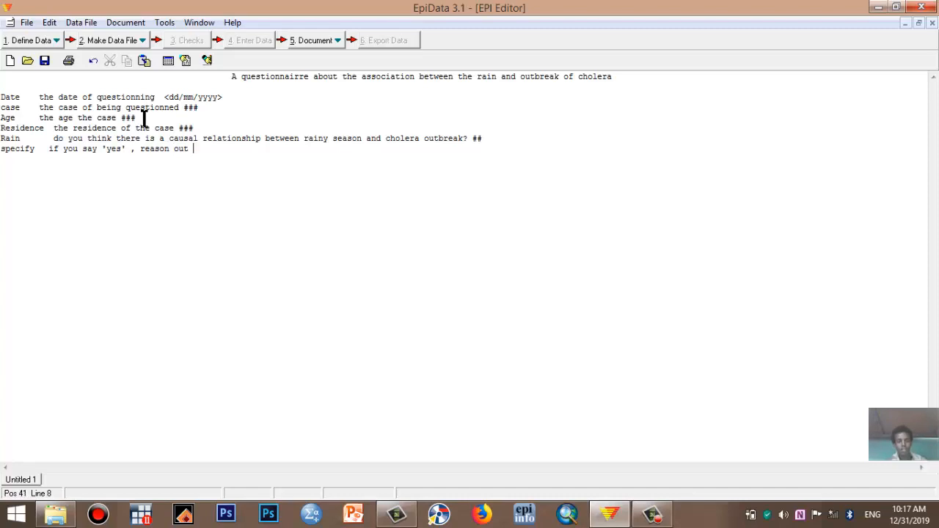
pyautogui.press('BackSpace')
pyautogui.press('BackSpace')
pyautogui.press('BackSpace')
pyautogui.press('BackSpace')
pyautogui.write('it out')
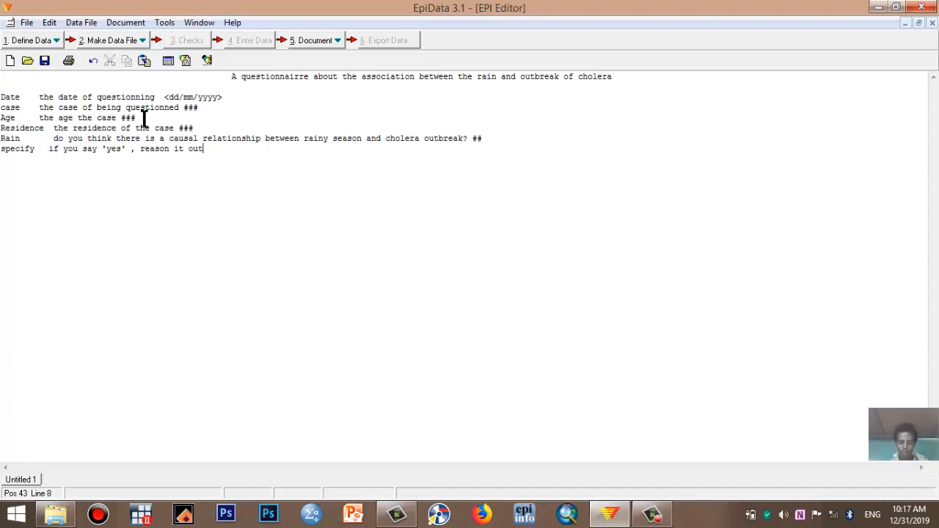
pyautogui.write('.')
pyautogui.press('BackSpace')
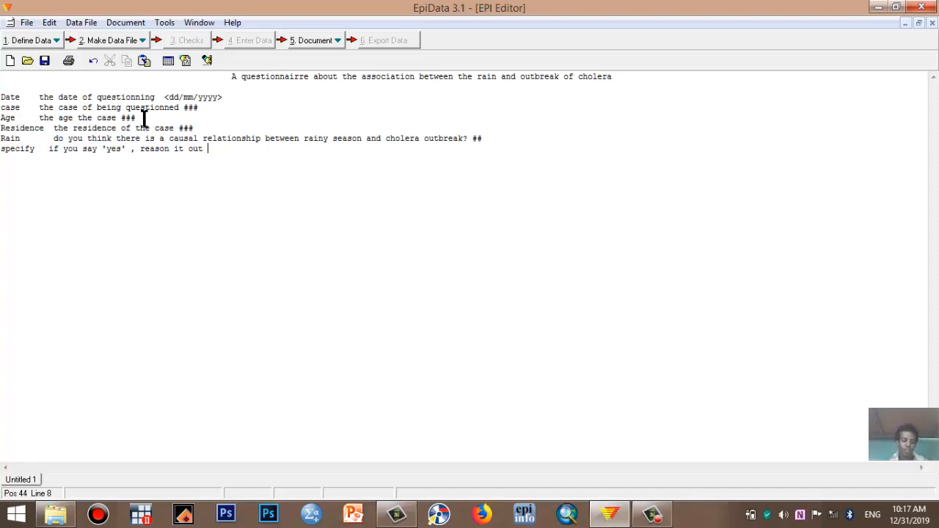
pyautogui.write('###')
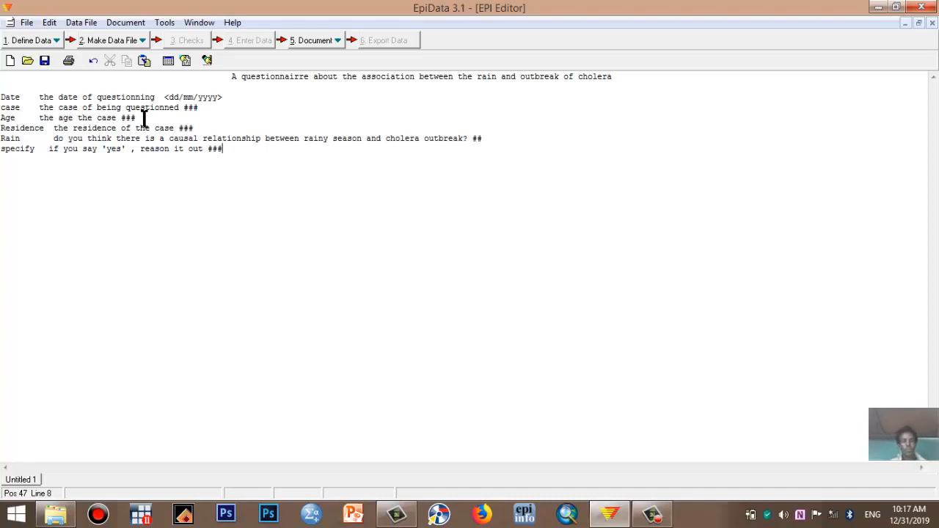
pyautogui.press('Return')
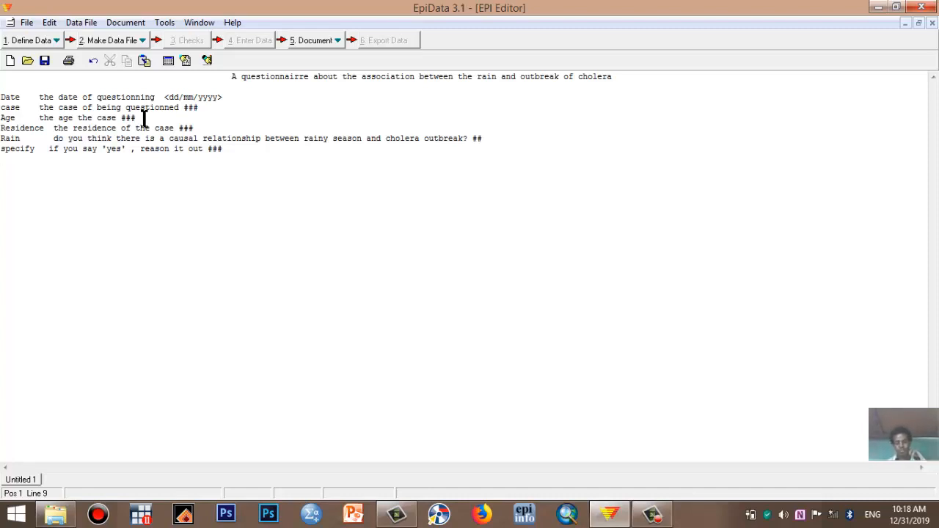
pyautogui.write('Soluti')
pyautogui.press('BackSpace')
pyautogui.press('BackSpace')
pyautogui.press('BackSpace')
pyautogui.press('BackSpace')
pyautogui.press('BackSpace')
pyautogui.press('BackSpace')
pyautogui.press('BackSpace')
# Start a new line below the specify line with the label "Preventive".
pyautogui.press('Return')
pyautogui.write('Preve')
pyautogui.write('nta')
pyautogui.press('BackSpace')
pyautogui.write('iveMe')
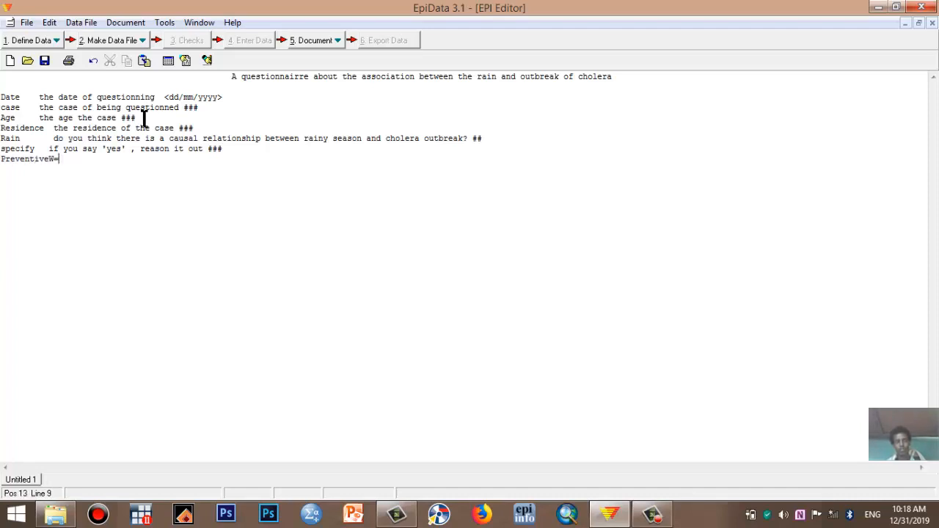
pyautogui.press('BackSpace')
pyautogui.press('BackSpace')
pyautogui.write('Strate')
pyautogui.press('BackSpace')
pyautogui.press('BackSpace')
pyautogui.press('BackSpace')
pyautogui.press('BackSpace')
pyautogui.press('BackSpace')
pyautogui.press('BackSpace')
pyautogui.press('BackSpace')
pyautogui.press('BackSpace')
pyautogui.press('BackSpace')
pyautogui.press('BackSpace')
pyautogui.press('BackSpace')
pyautogui.press('BackSpace')
pyautogui.press('BackSpace')
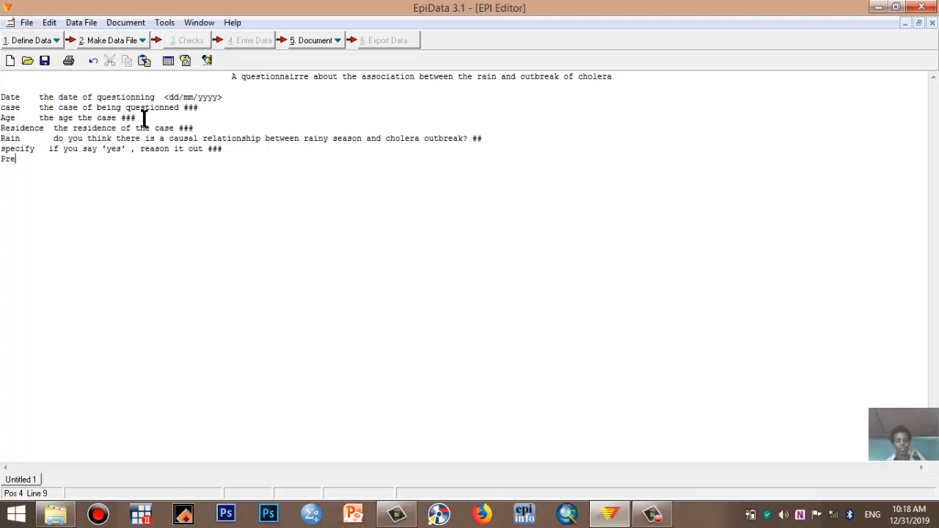
pyautogui.write('ventivemeas')
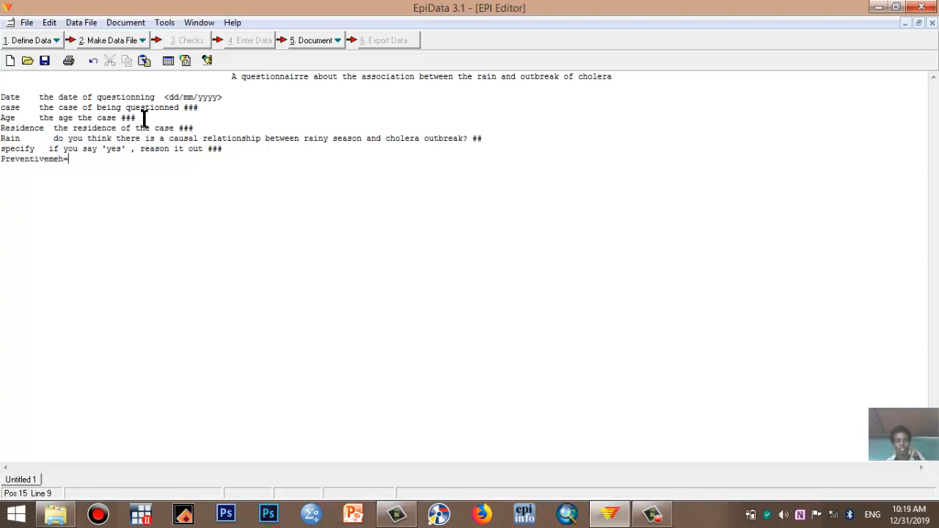
pyautogui.press('BackSpace')
pyautogui.press('BackSpace')
pyautogui.press('BackSpace')
pyautogui.press('BackSpace')
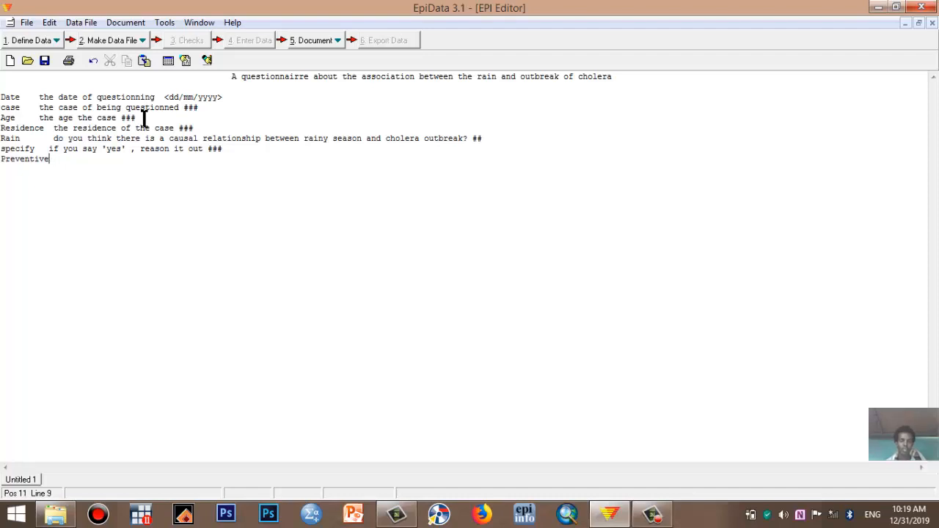
pyautogui.write('mech')
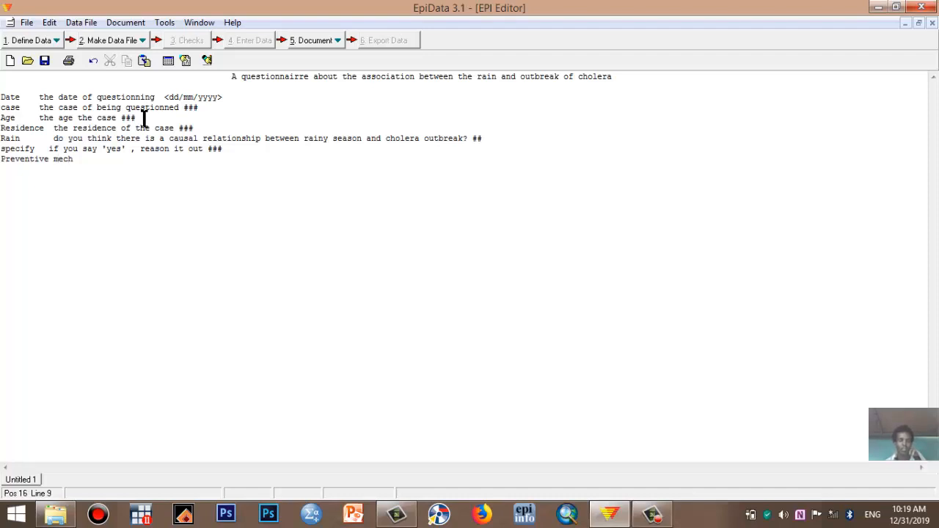
pyautogui.write('anism')
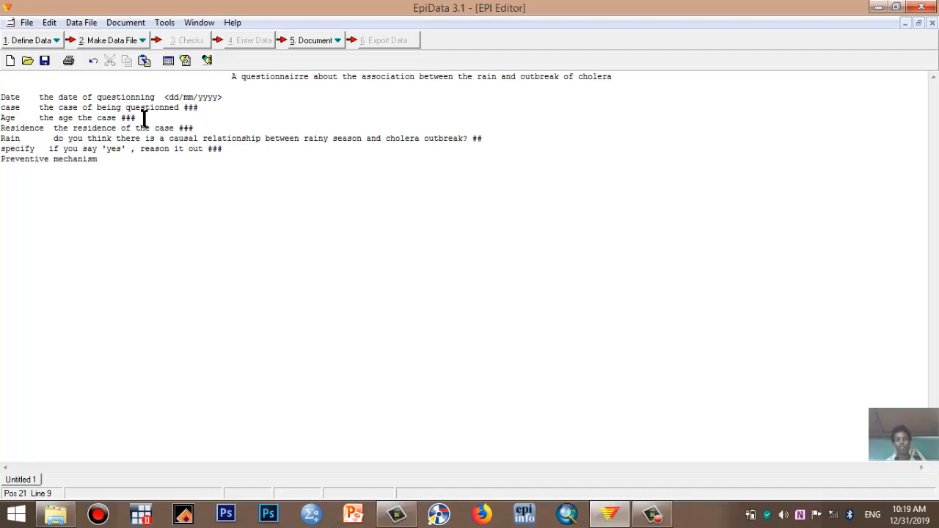
pyautogui.press('BackSpace')
pyautogui.press('BackSpace')
pyautogui.press('BackSpace')
pyautogui.press('BackSpace')
pyautogui.press('BackSpace')
pyautogui.press('BackSpace')
pyautogui.press('BackSpace')
pyautogui.press('BackSpace')
pyautogui.press('BackSpace')
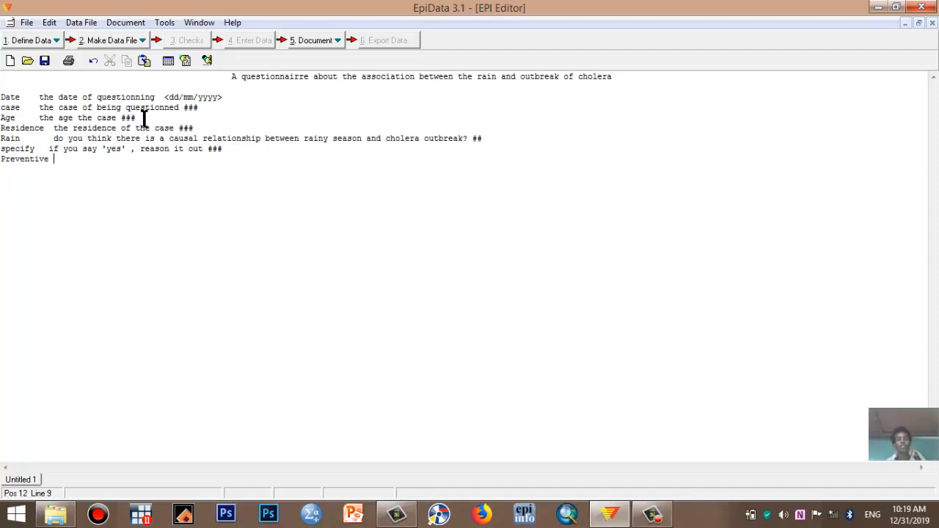
pyautogui.press('BackSpace')
# Extend the new line's label to "Preventive_mechanism", joining the two words with an underscore.
pyautogui.write('e')
pyautogui.write(' mechai')
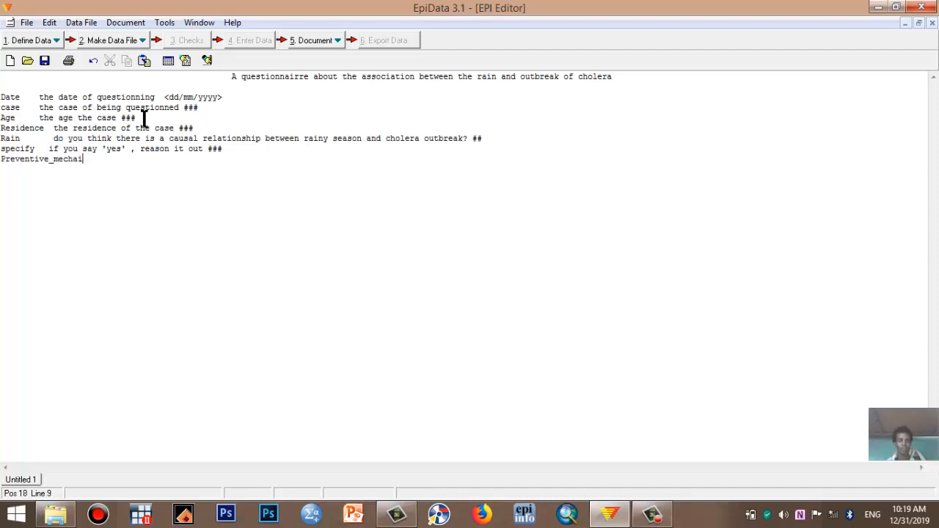
pyautogui.press('BackSpace')
pyautogui.write('nism')
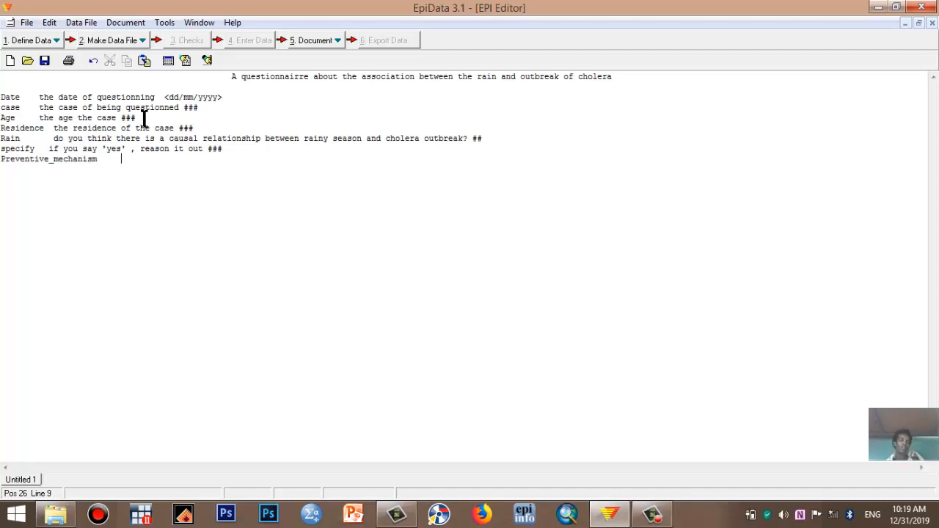
# Write the question "what kind of preventive strategies would you suggest to halt the outbreak?" after the Preventive_mechanism label and end it with a ## field.
pyautogui.write('     what kind of preventive s')
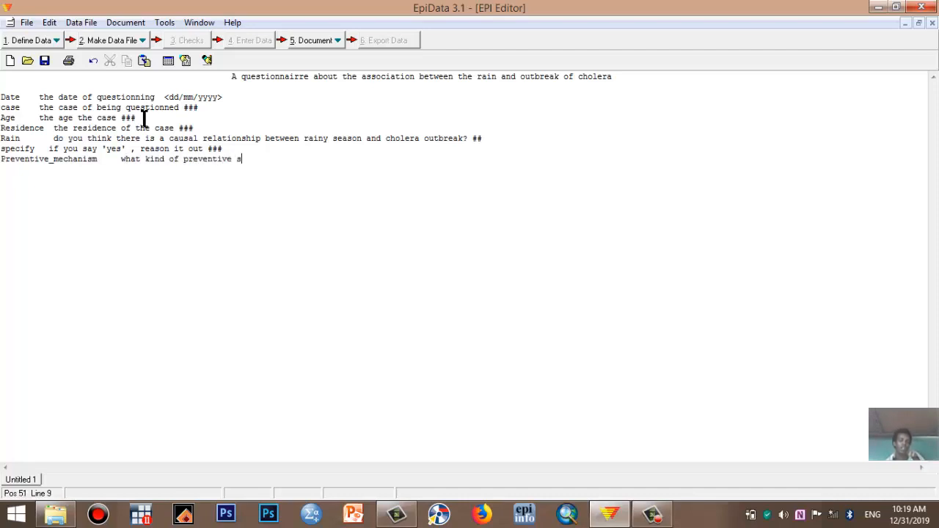
pyautogui.write('trategies would yiu')
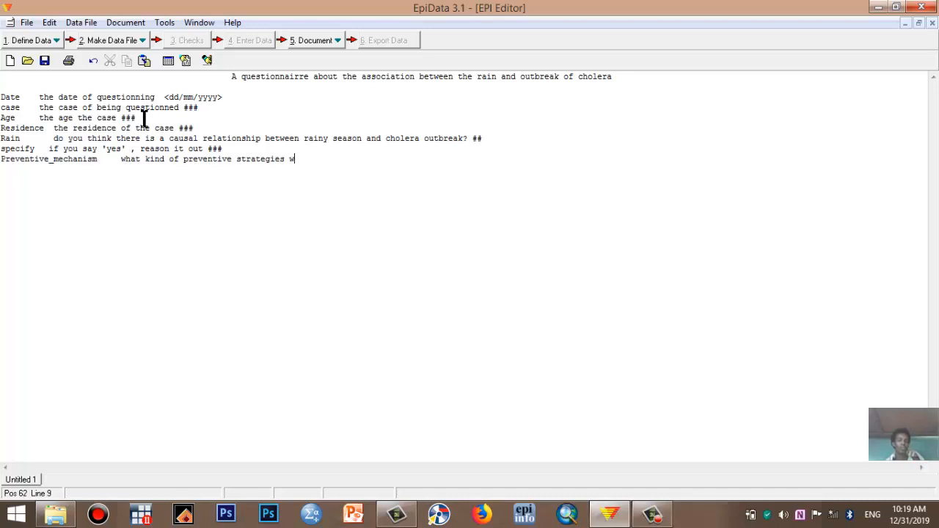
pyautogui.press('BackSpace')
pyautogui.press('BackSpace')
pyautogui.write('ou suggest to halt ')
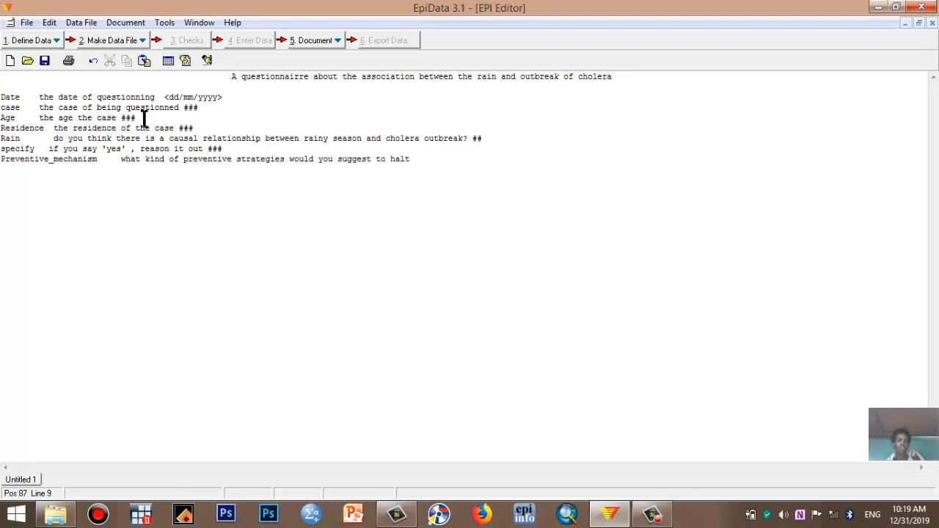
pyautogui.write('the outbreak')
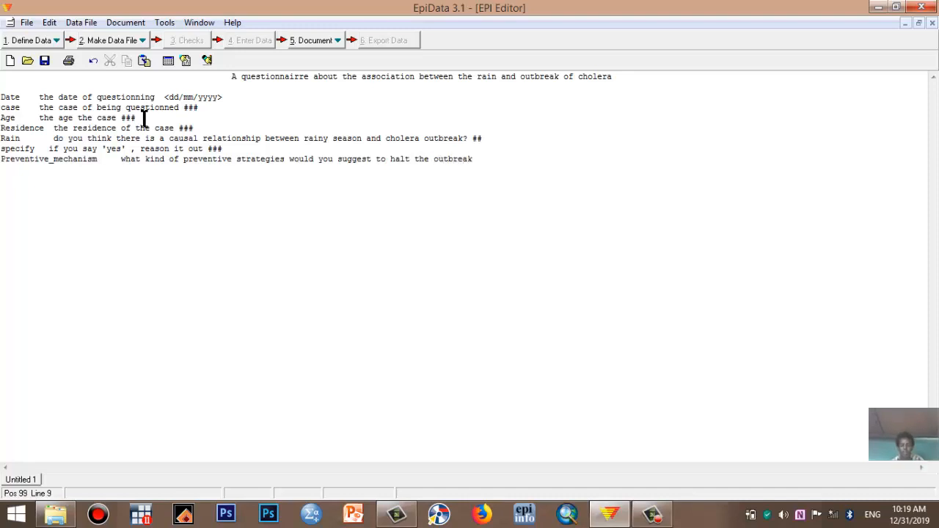
pyautogui.write('?')
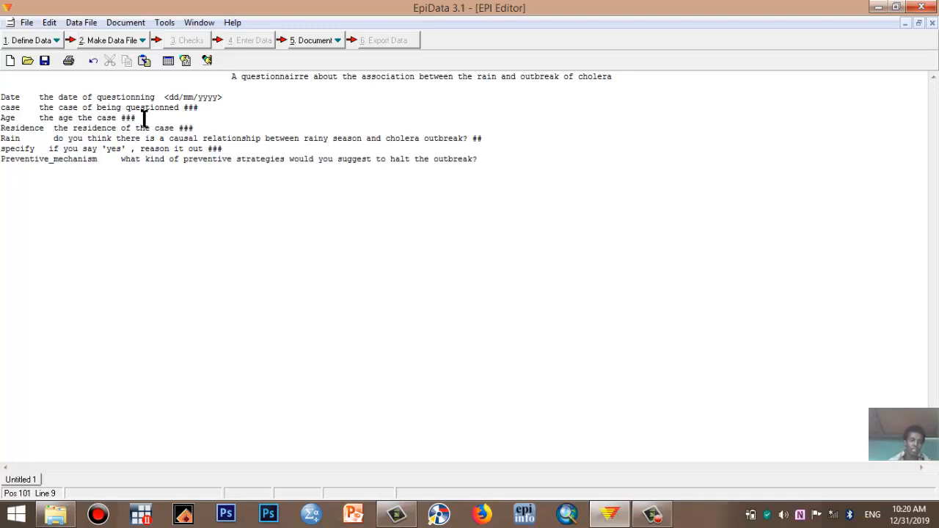
pyautogui.write('##')
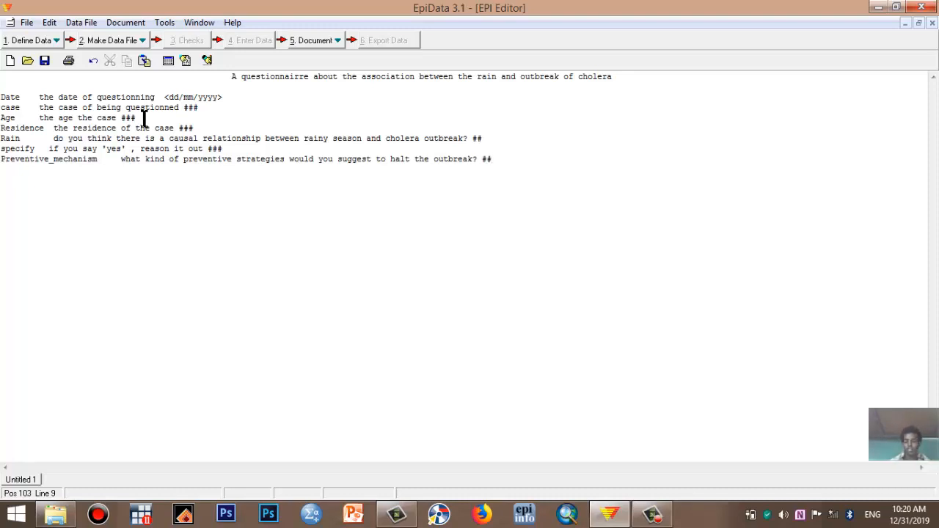
# Add a second "specify" line at the end reading "are these strategies applicable or practically possible for the community" with a ## field.
pyautogui.press('Return')
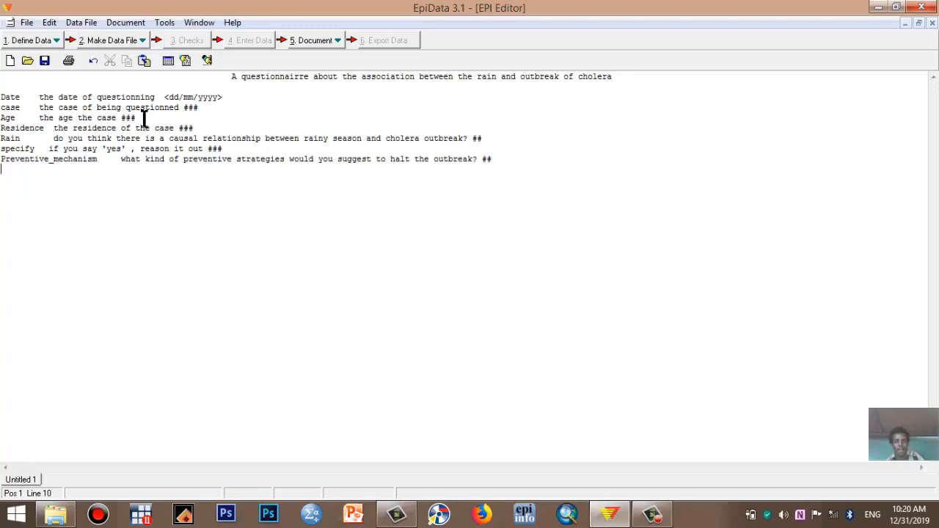
pyautogui.write('specify')
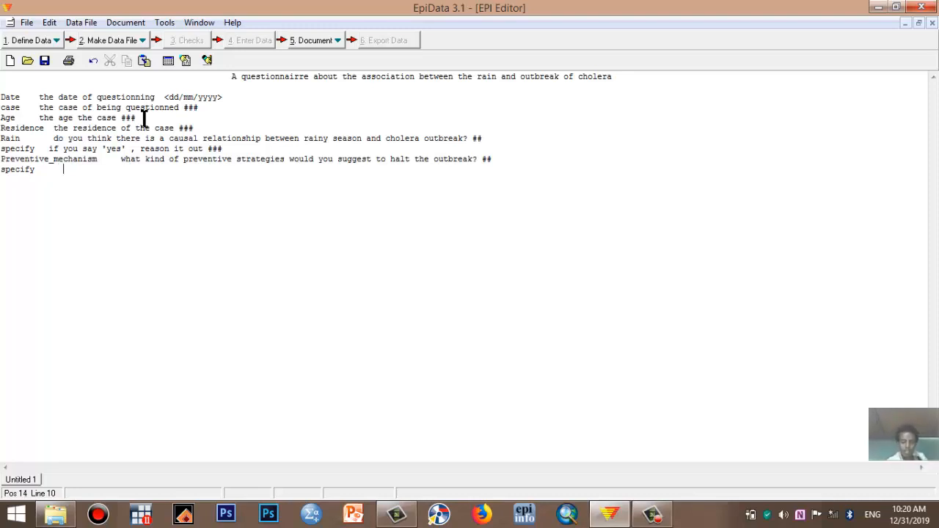
pyautogui.press('BackSpace')
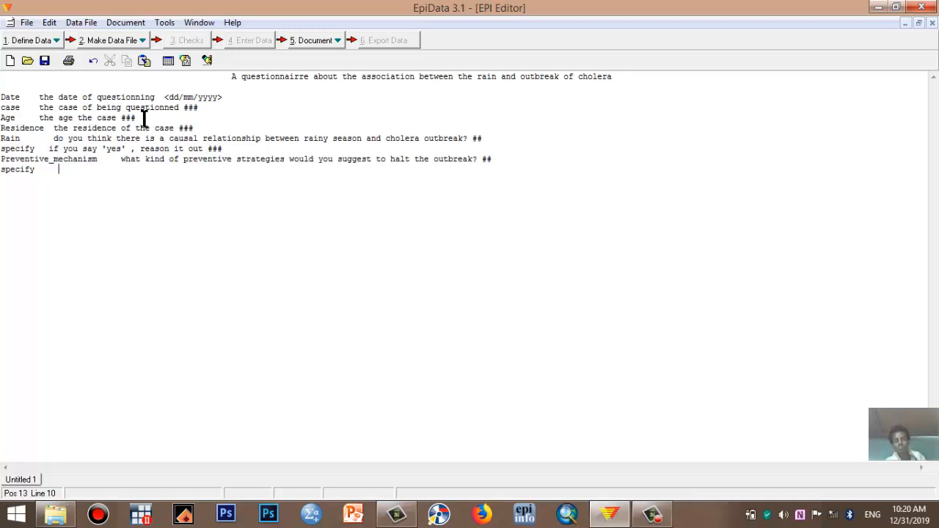
pyautogui.write('are these sta')
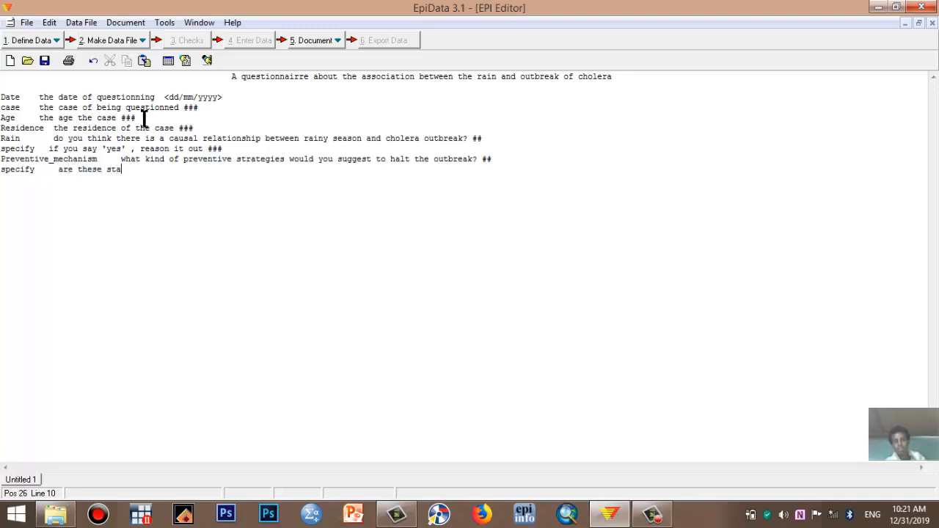
pyautogui.press('BackSpace')
pyautogui.write('rategies applicable ')
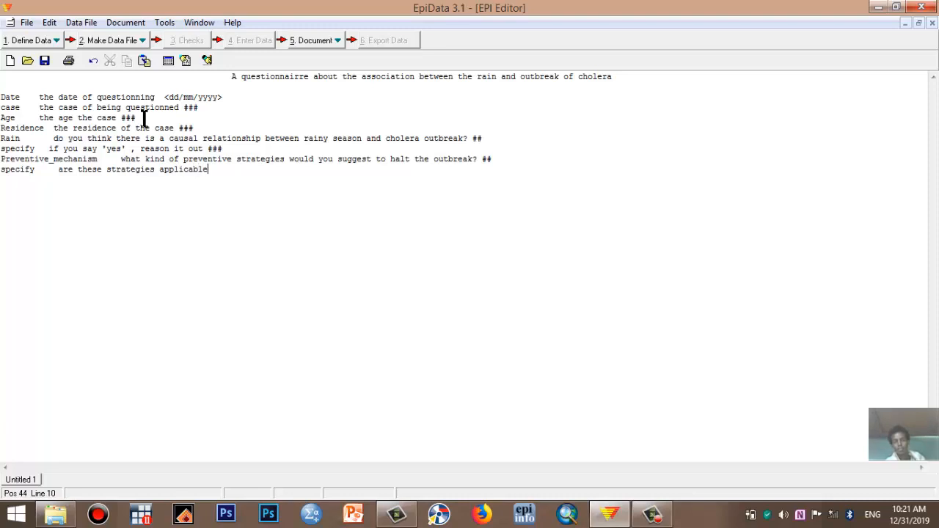
pyautogui.write('or practically p')
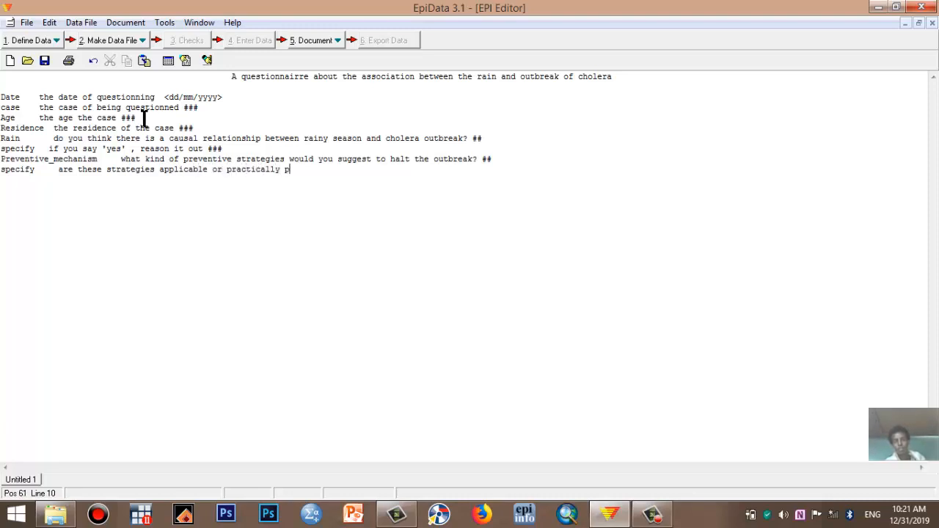
pyautogui.write('ossible ')
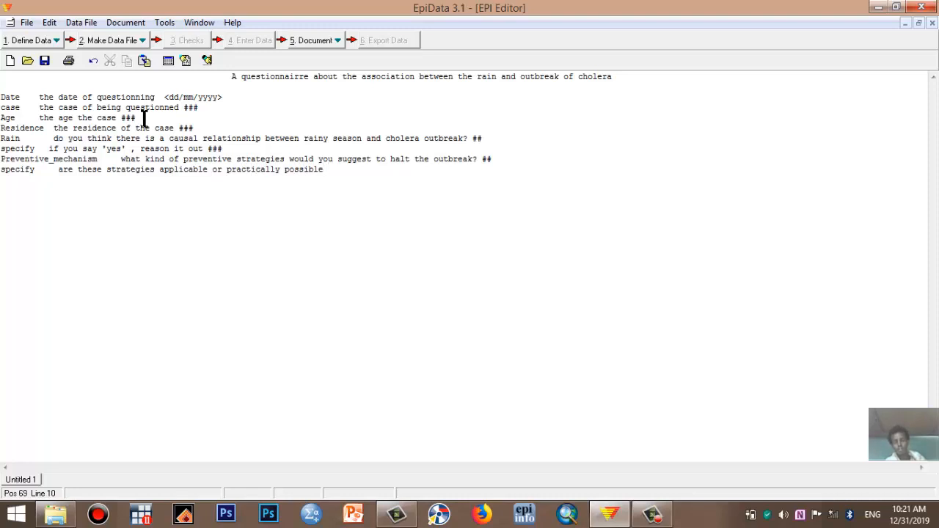
pyautogui.write('for the soci')
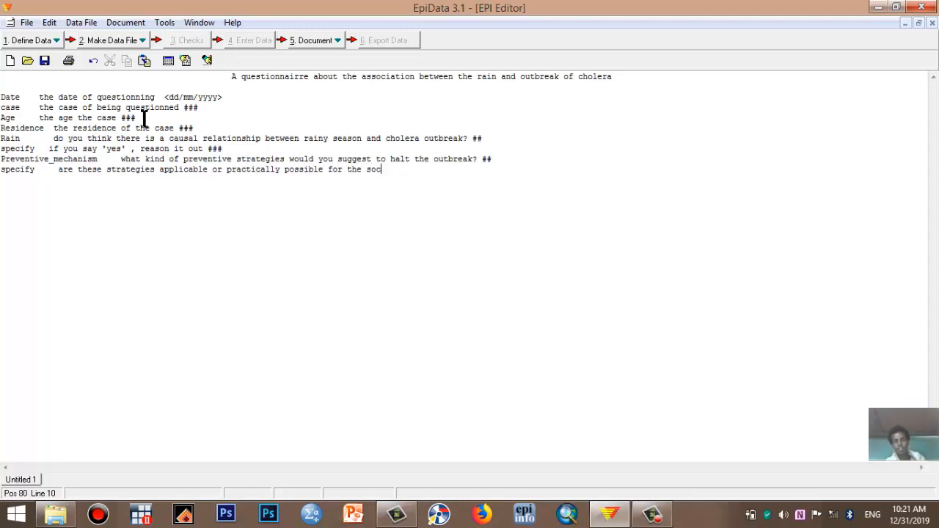
pyautogui.press('BackSpace')
pyautogui.press('BackSpace')
pyautogui.press('BackSpace')
pyautogui.press('BackSpace')
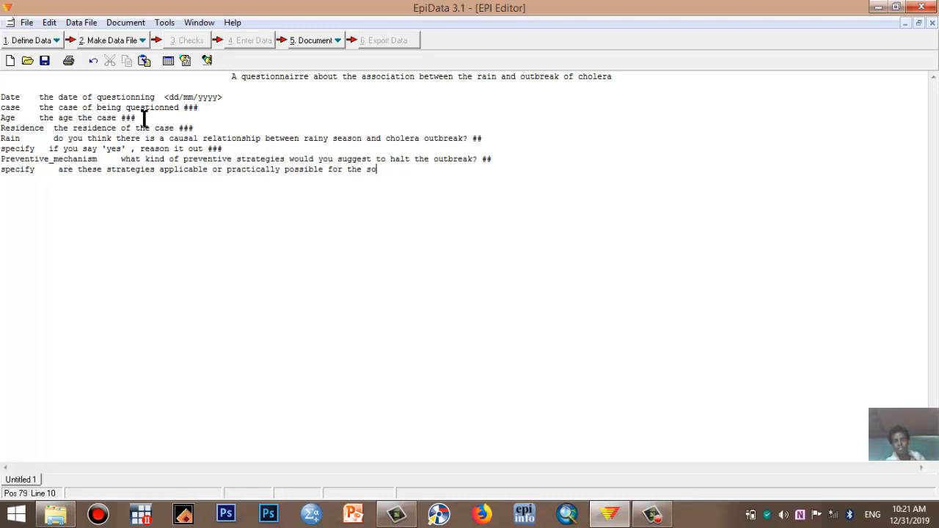
pyautogui.write('community')
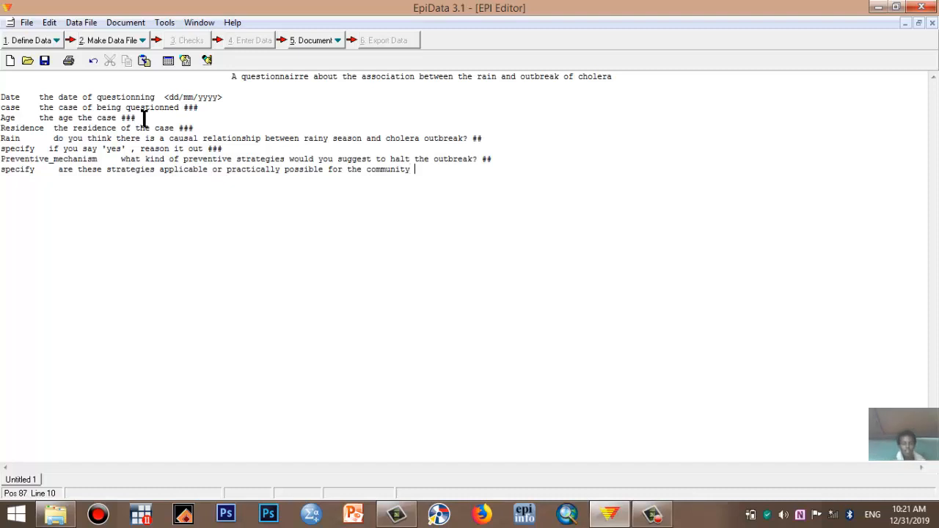
pyautogui.write('##')
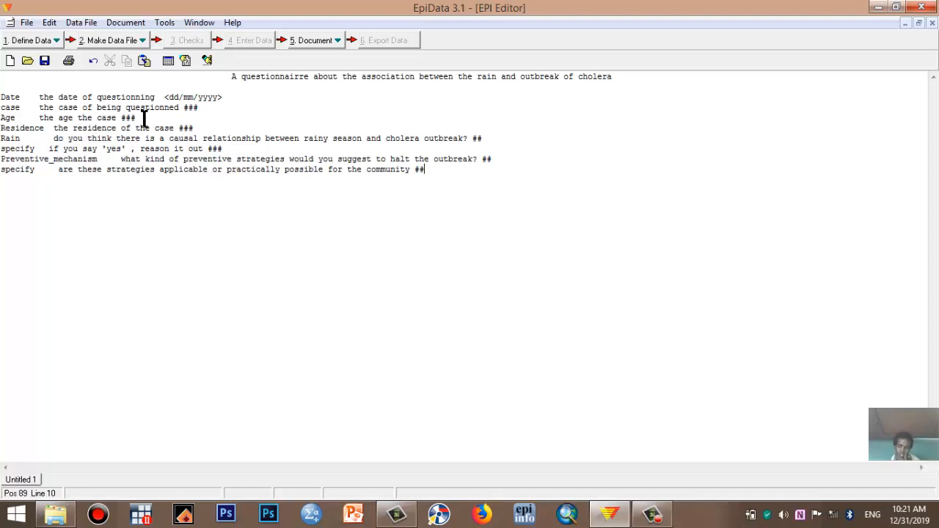
# View the numeric field options in the Field Pick List and close it without inserting a field.
pyautogui.click(51, 23)
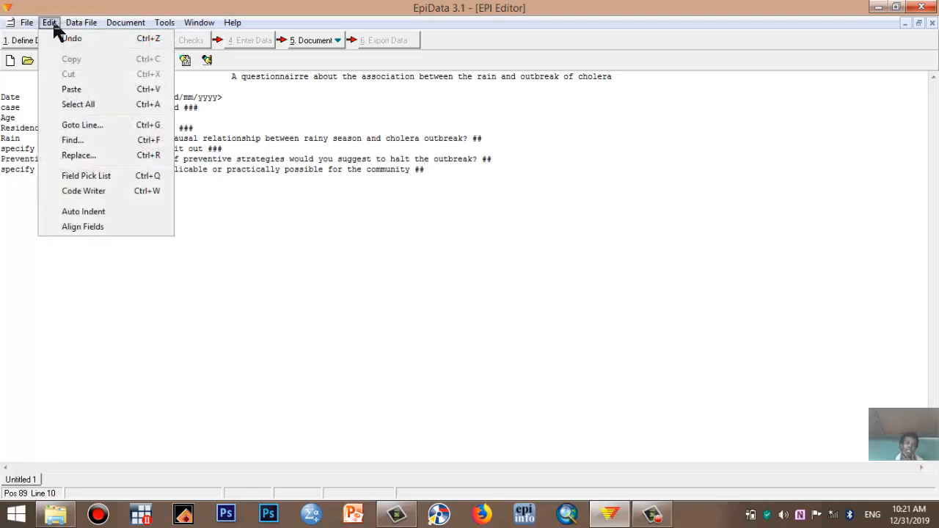
pyautogui.click(85, 176)
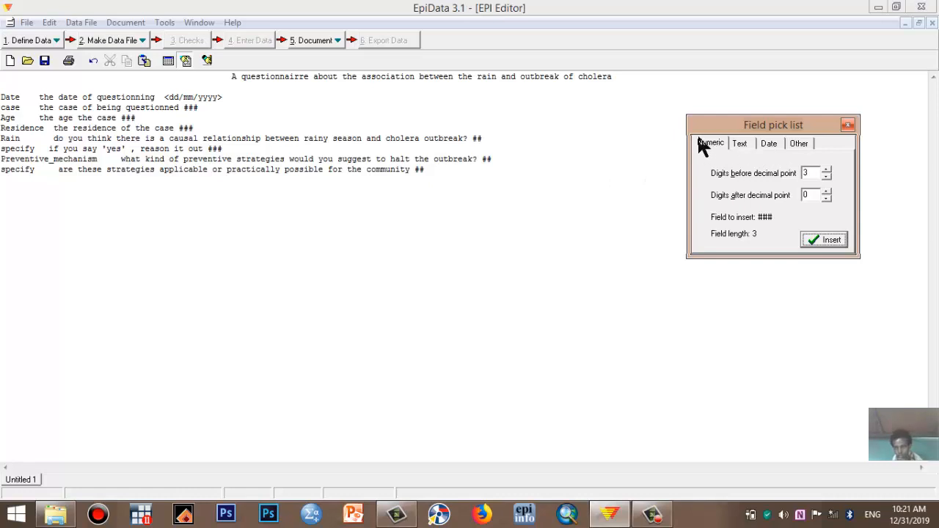
pyautogui.click(847, 127)
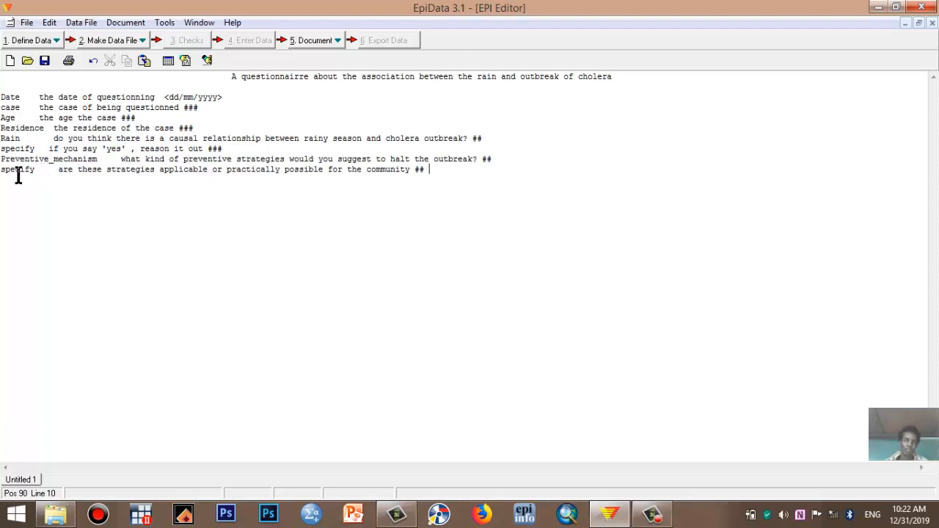
# Start saving the questionnaire under a new name and browse to the episcores folder in U:, MSc Epidemiology, Epidata V3.
pyautogui.click(28, 23)
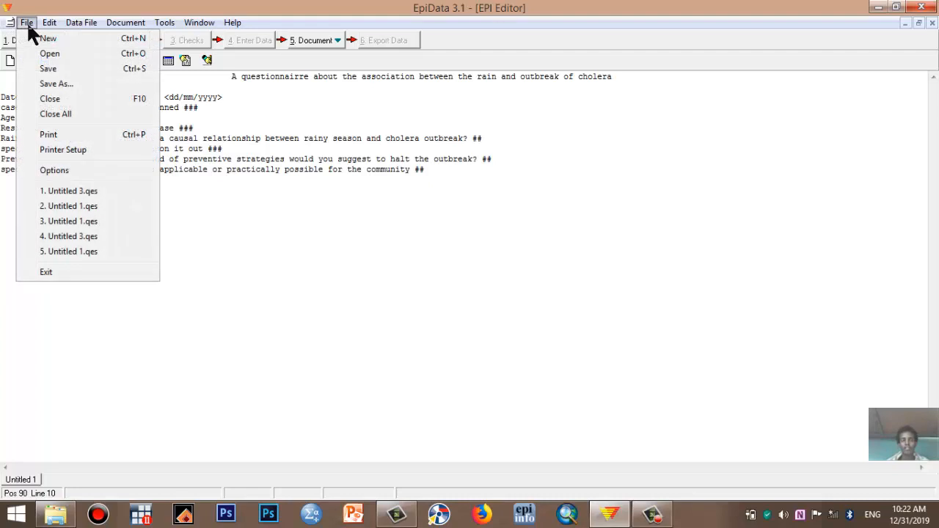
pyautogui.click(46, 85)
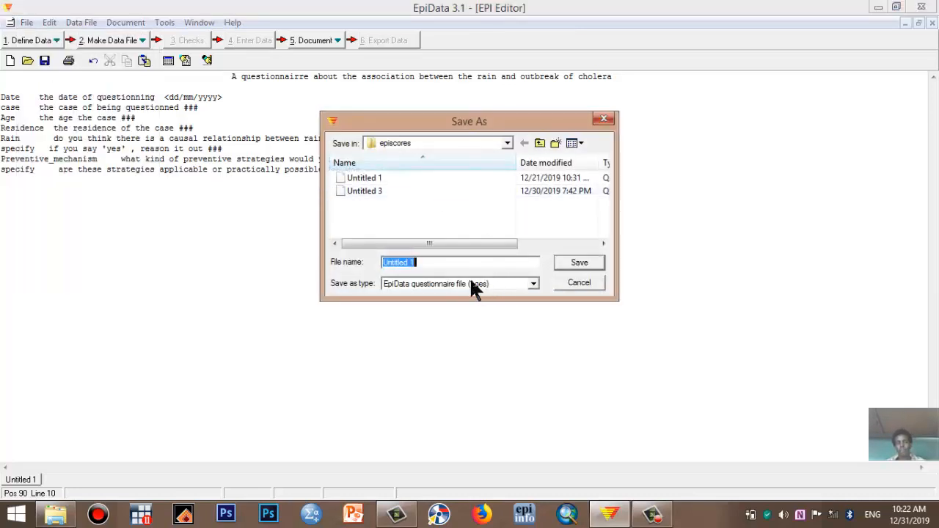
pyautogui.click(508, 144)
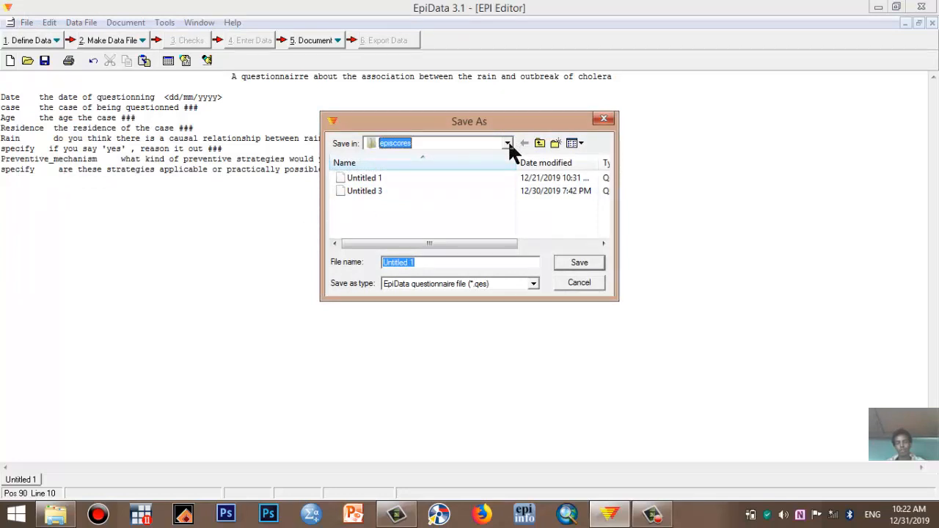
pyautogui.click(508, 143)
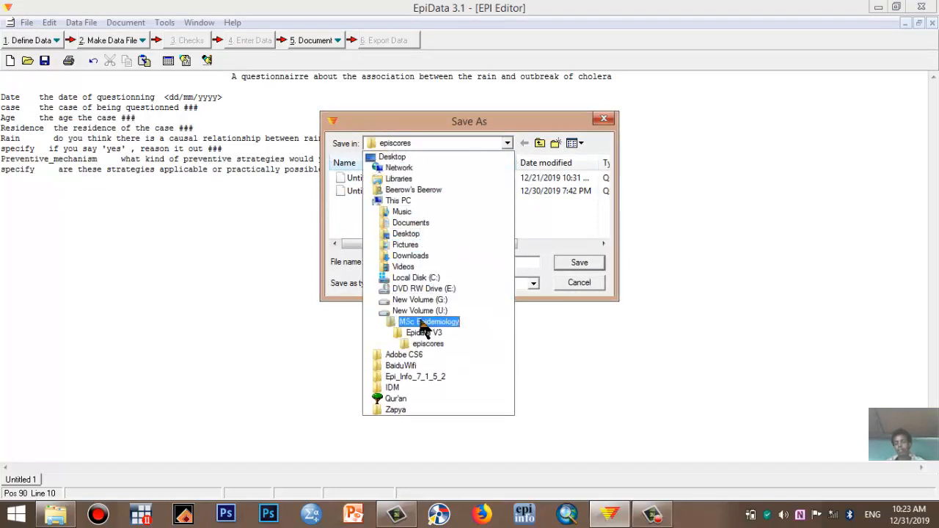
pyautogui.click(424, 333)
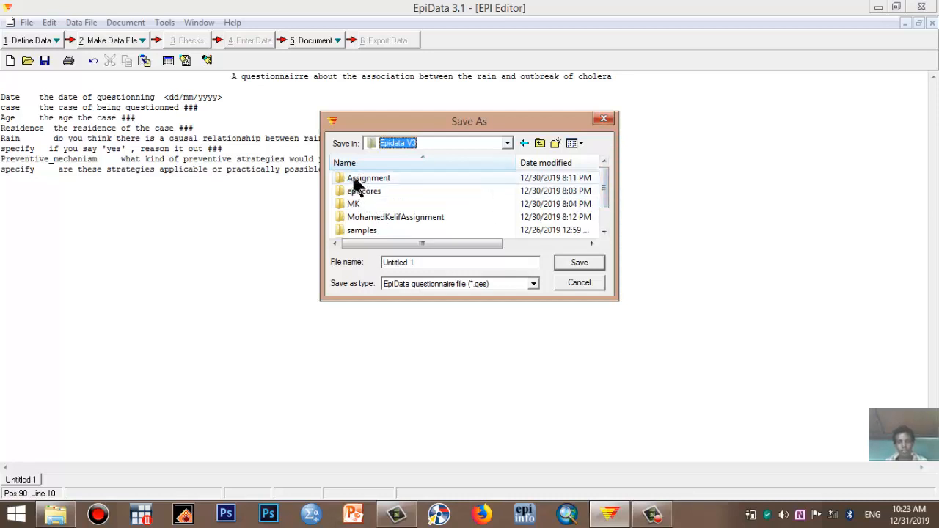
pyautogui.click(507, 143)
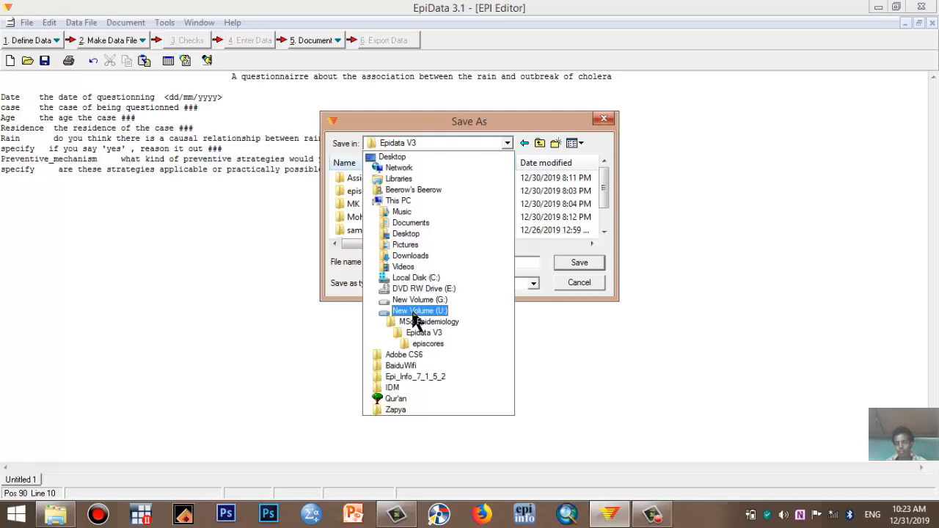
pyautogui.click(412, 314)
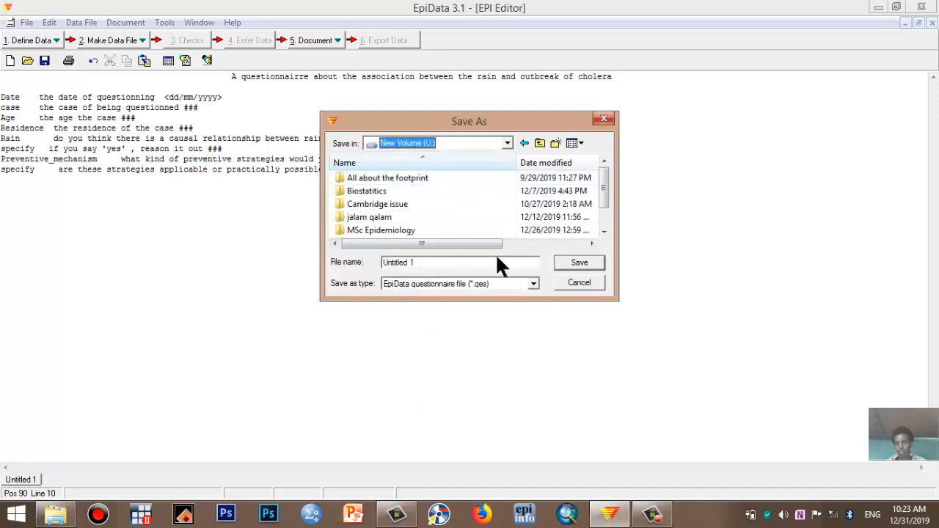
pyautogui.doubleClick(371, 236)
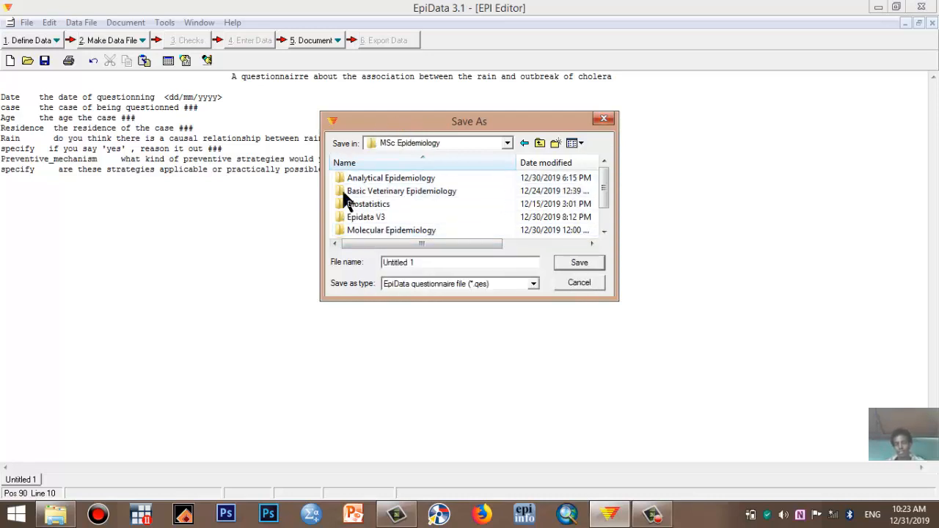
pyautogui.doubleClick(371, 217)
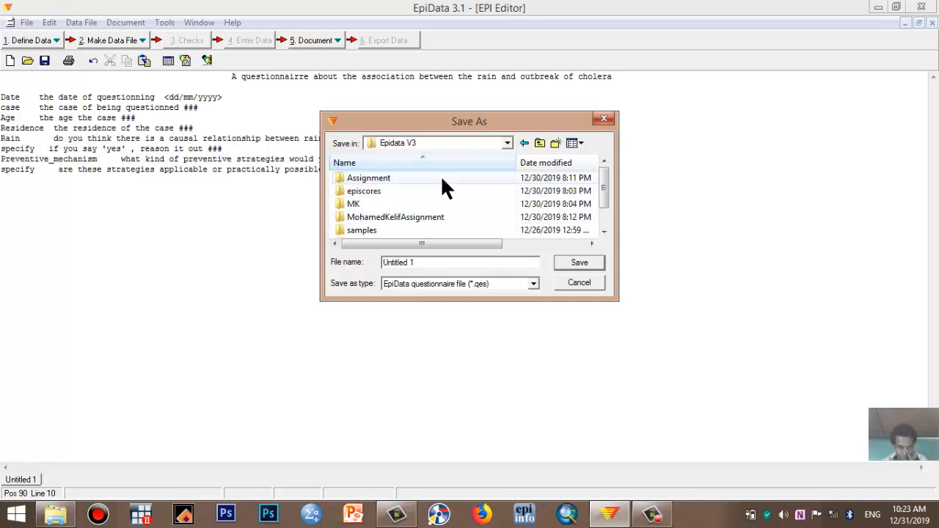
pyautogui.doubleClick(357, 192)
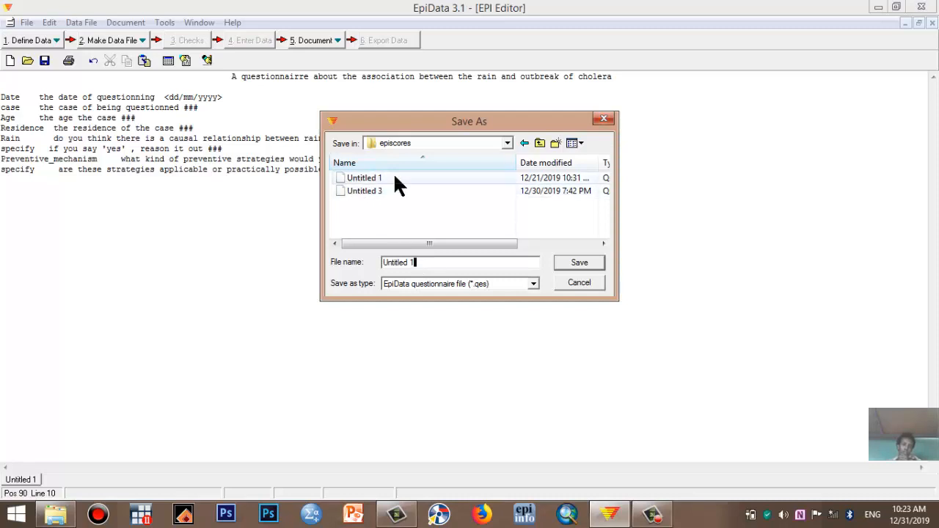
# Name the file "Untitled 4" and save it as an EpiData questionnaire file (*.qes).
pyautogui.click(418, 262)
pyautogui.press('BackSpace')
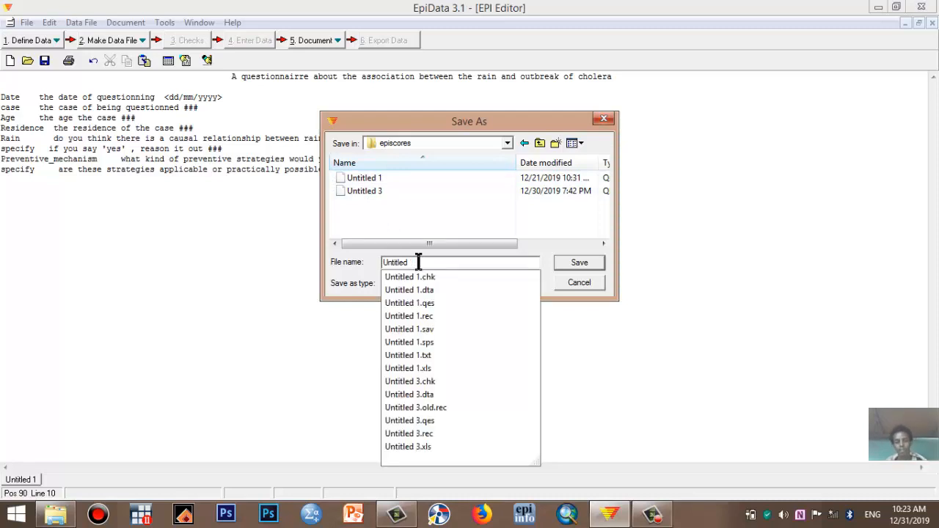
pyautogui.write('4')
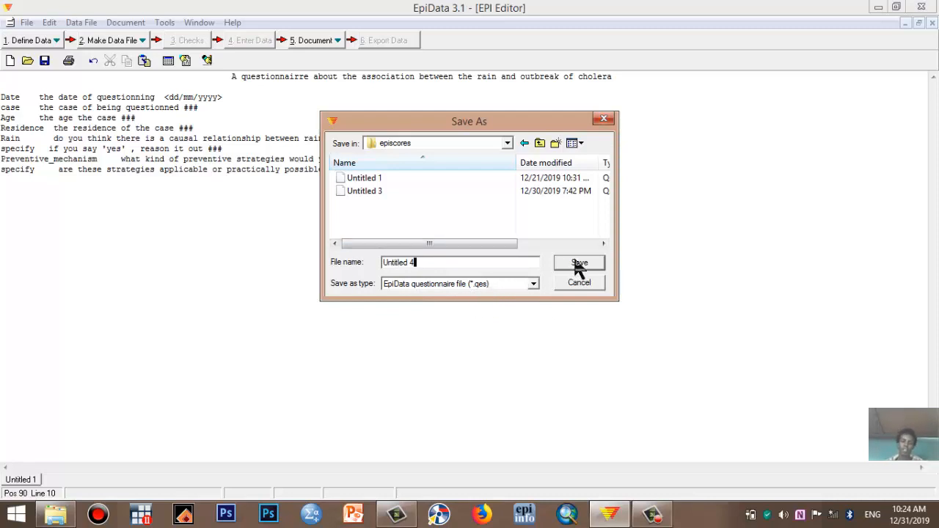
pyautogui.click(534, 284)
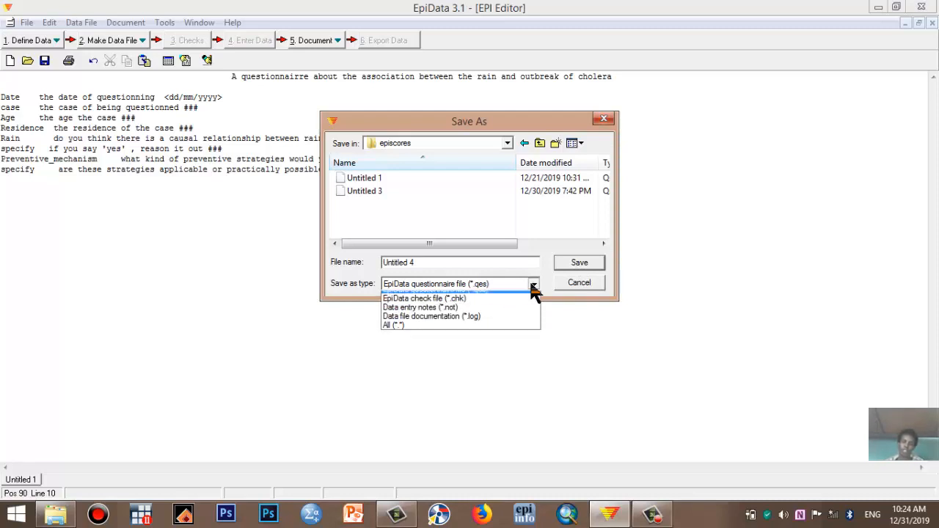
pyautogui.click(450, 296)
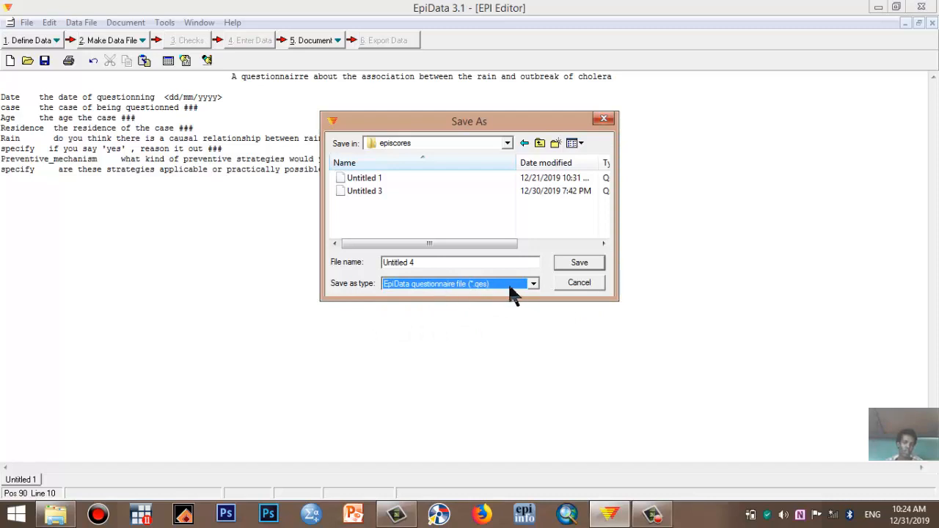
pyautogui.click(517, 282)
pyautogui.click(461, 313)
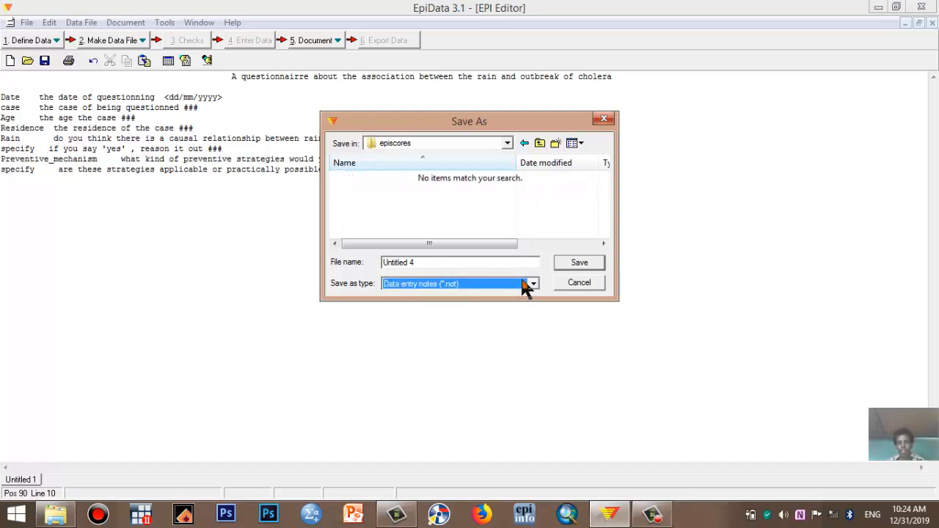
pyautogui.click(522, 284)
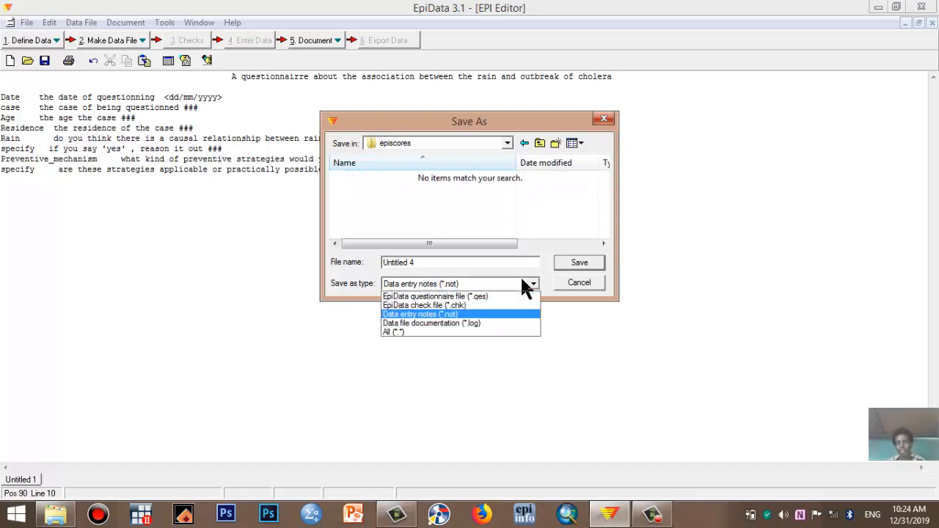
pyautogui.click(488, 295)
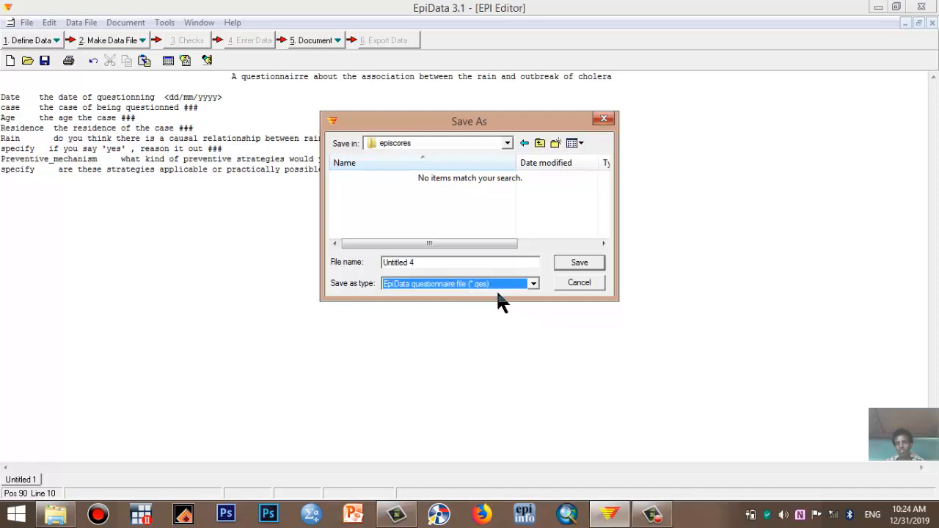
pyautogui.click(578, 264)
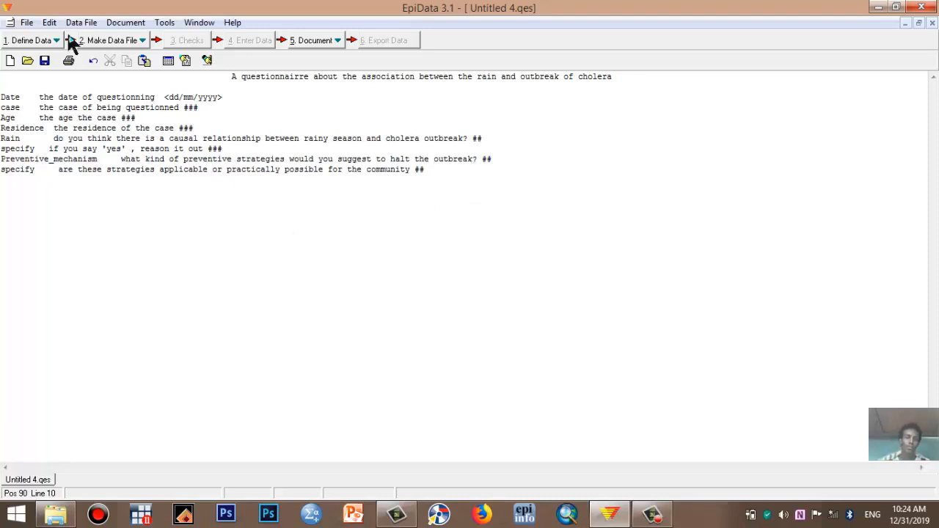
# Preview the data form and shorten the Preventive_mechanism label in the questionnaire to "PrevMecha".
pyautogui.click(168, 61)
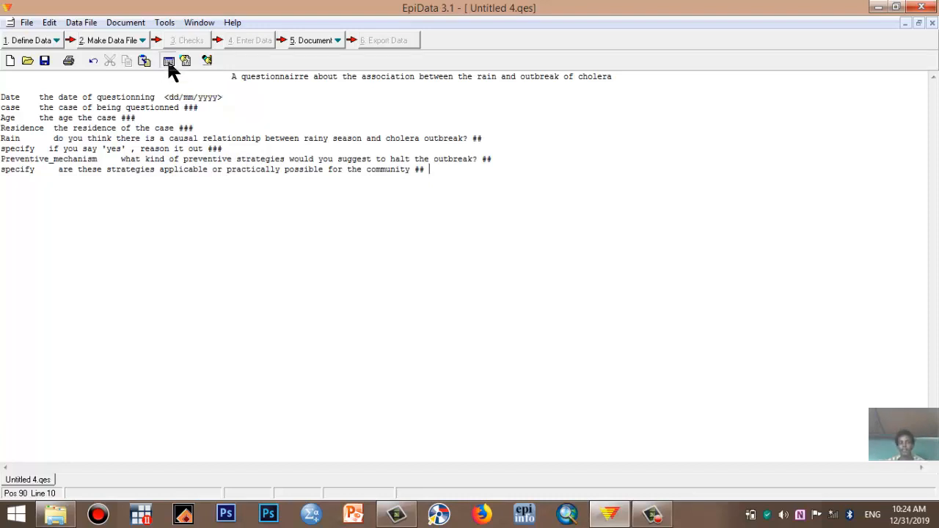
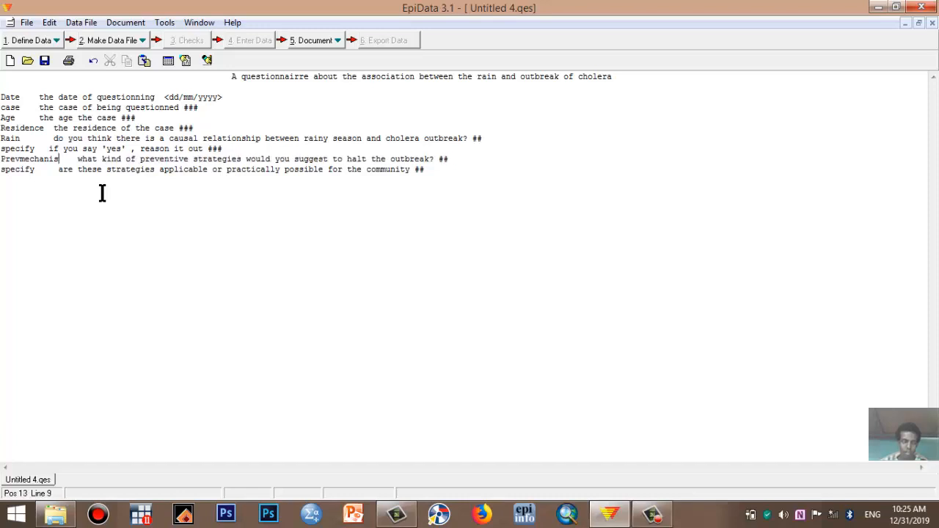
pyautogui.press('BackSpace')
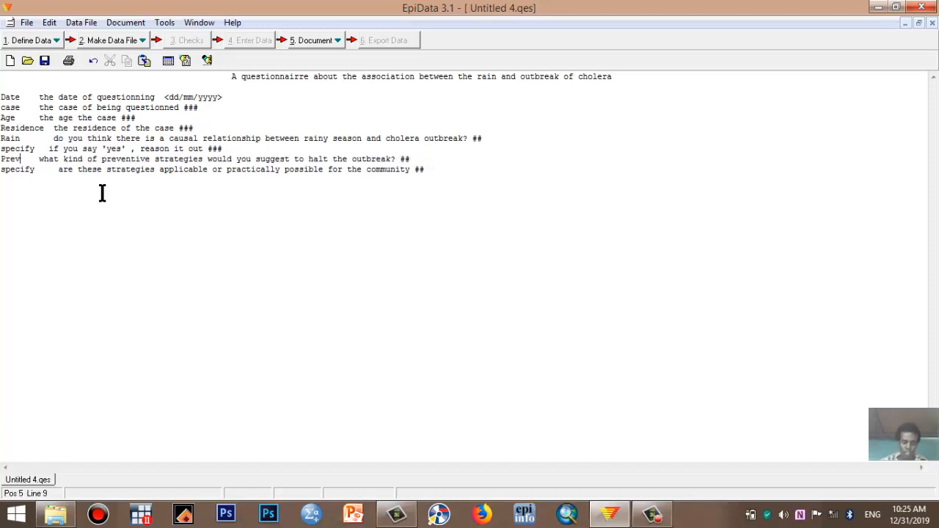
pyautogui.write('M')
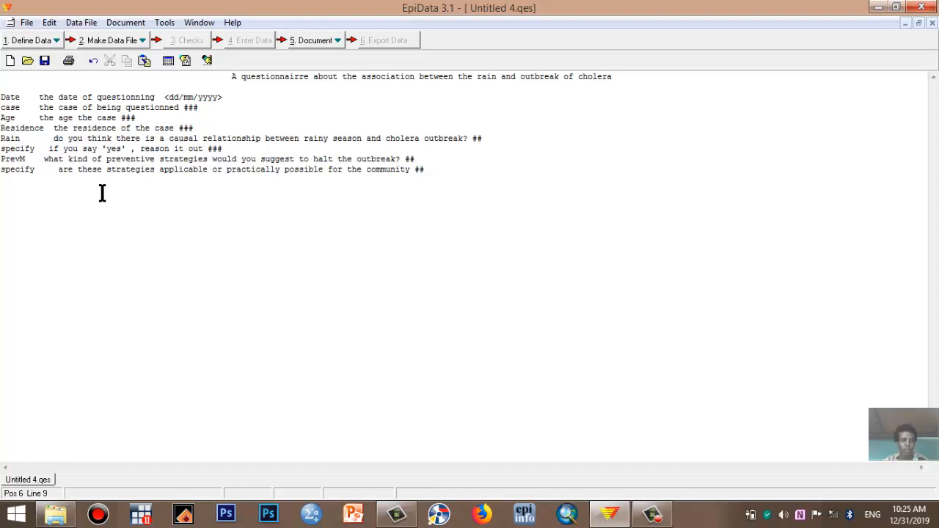
pyautogui.write('echa')
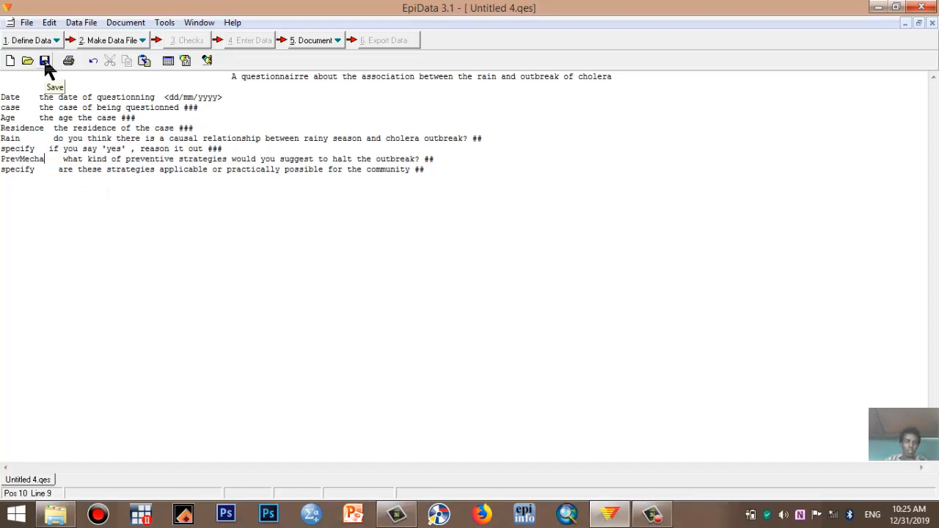
pyautogui.click(24, 23)
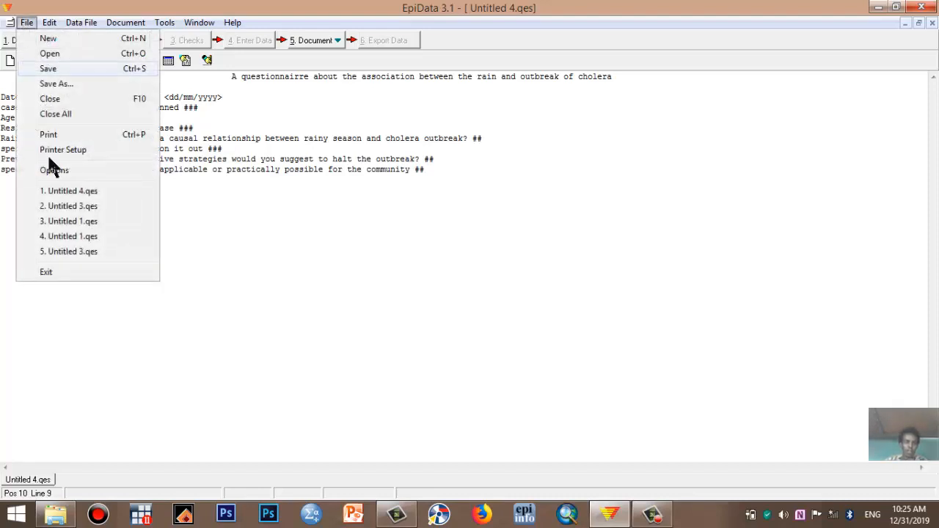
pyautogui.click(241, 184)
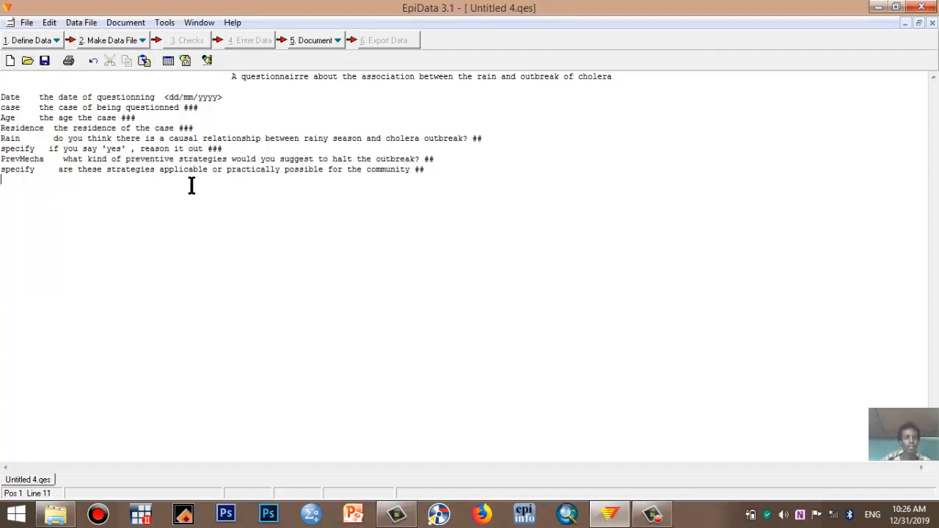
# Preview the data form, check the entry boxes of the rain, prevmecha and second specify questions, and close the preview.
pyautogui.click(169, 63)
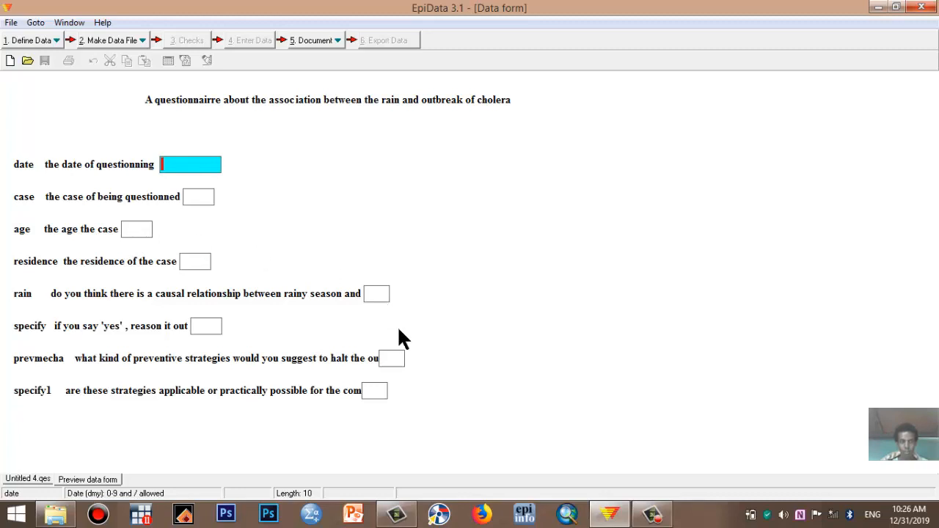
pyautogui.click(374, 293)
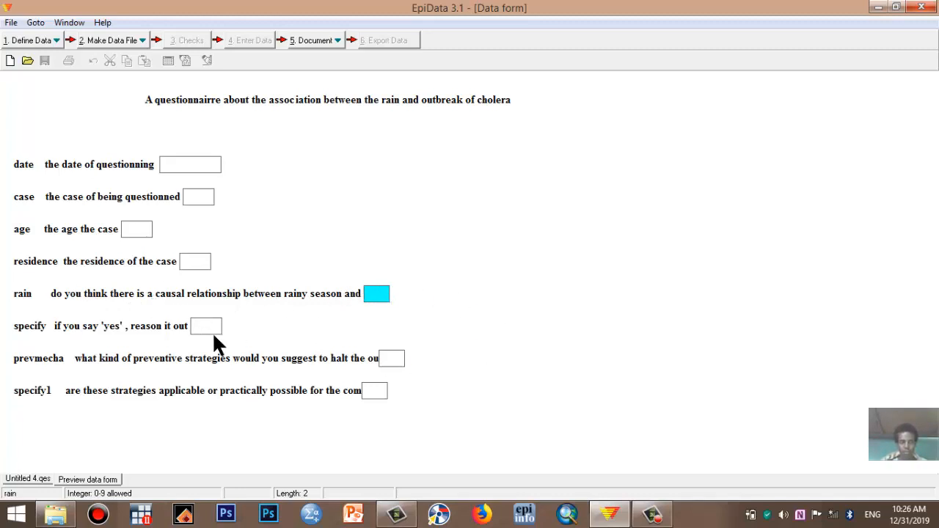
pyautogui.click(398, 362)
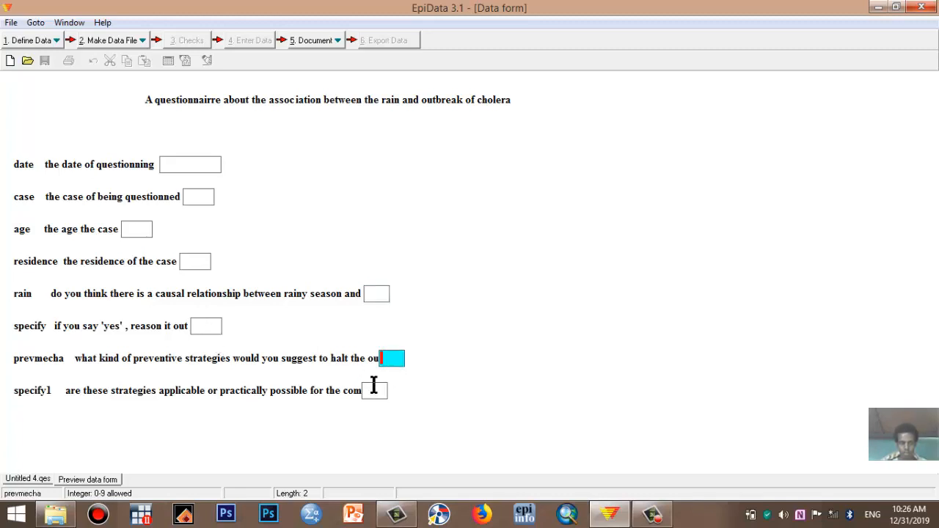
pyautogui.click(373, 388)
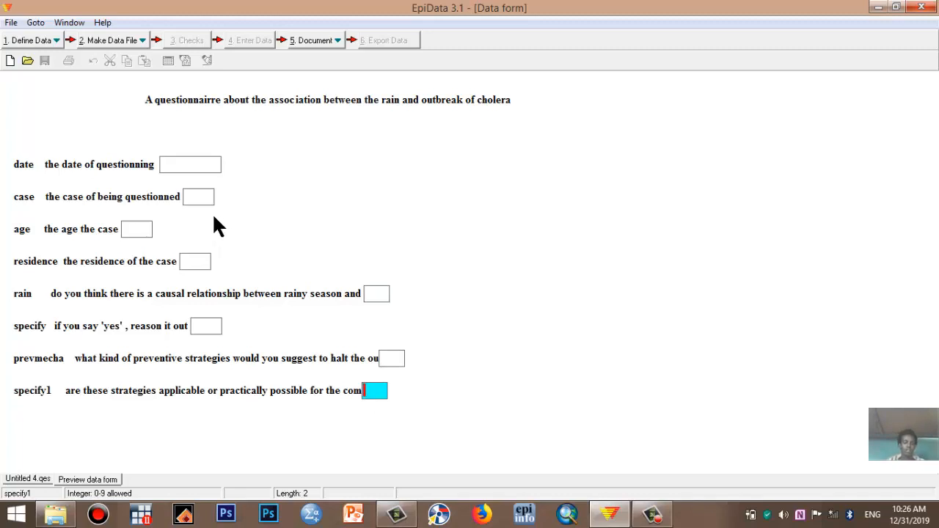
pyautogui.hotkey('ctrl', 'F4')
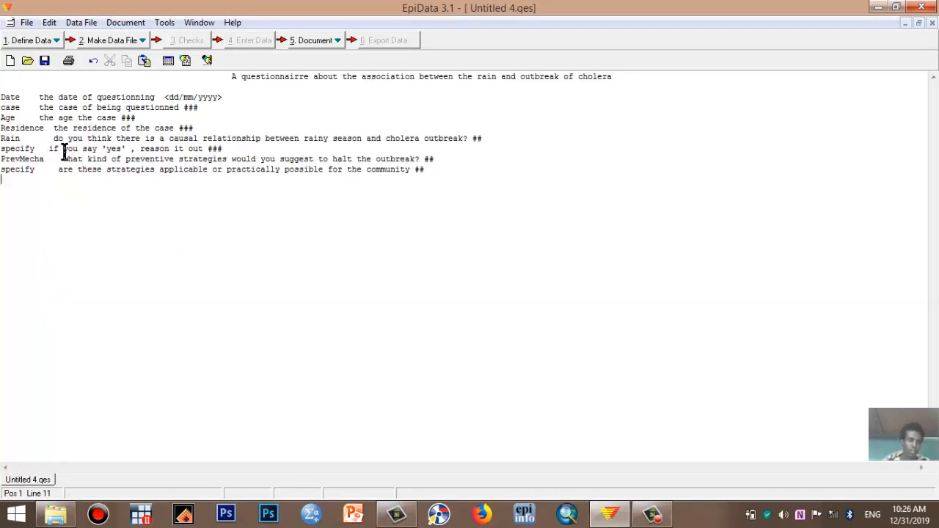
# Delete three spaces between the Rain label and its question to shift the question closer to the label.
pyautogui.click(52, 137)
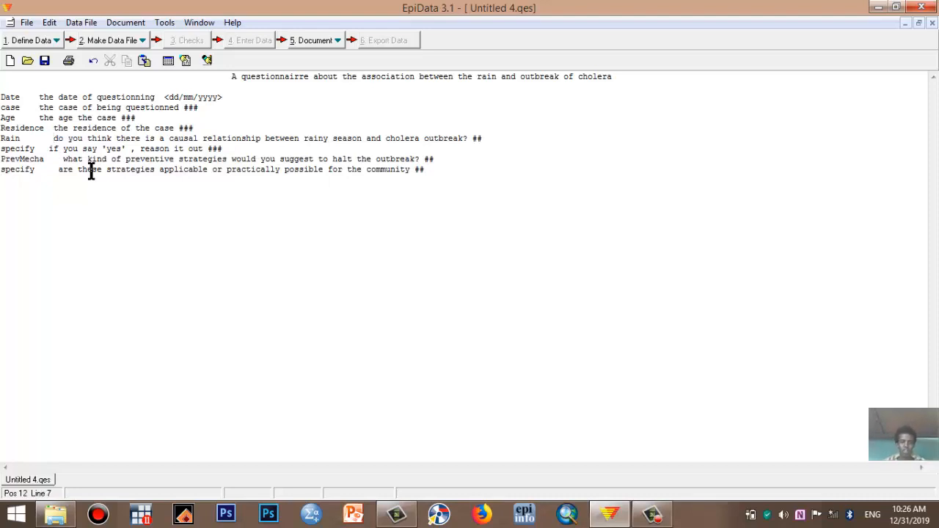
pyautogui.press('BackSpace')
pyautogui.press('BackSpace')
pyautogui.press('BackSpace')
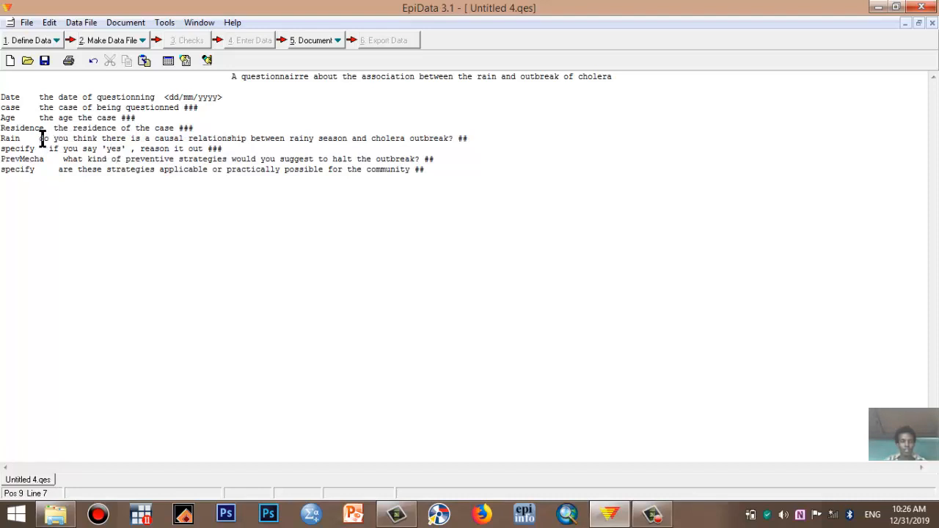
# Delete two spaces between the PrevMecha label and its question, preview the data form and close the preview.
pyautogui.click(63, 158)
pyautogui.press('BackSpace')
pyautogui.press('BackSpace')
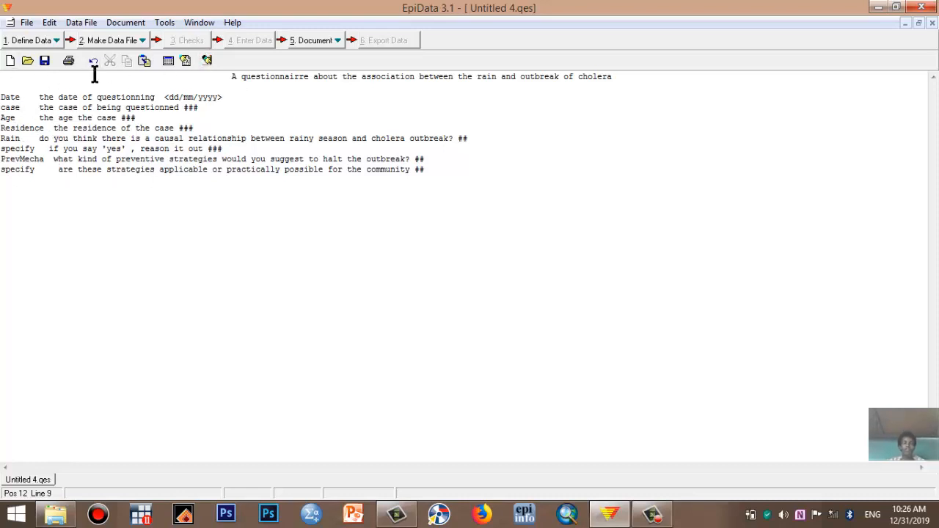
pyautogui.click(168, 61)
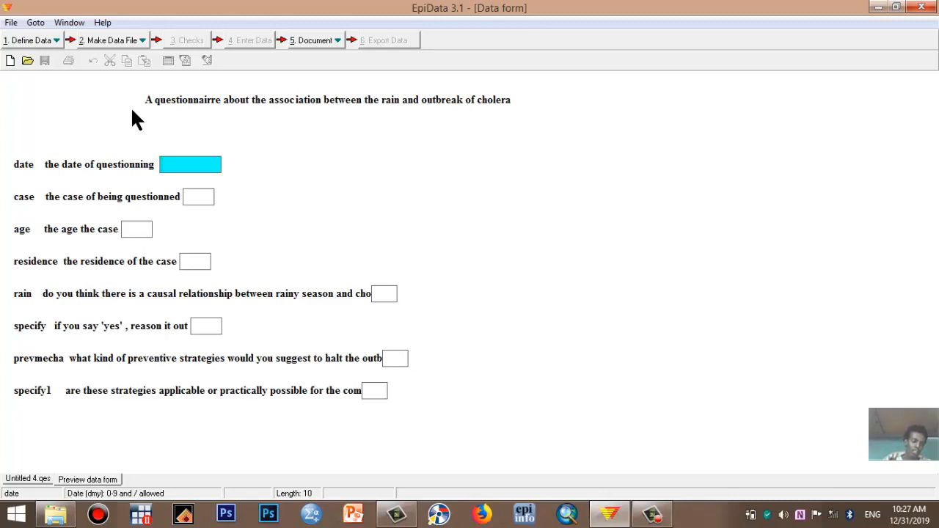
pyautogui.press('Escape')
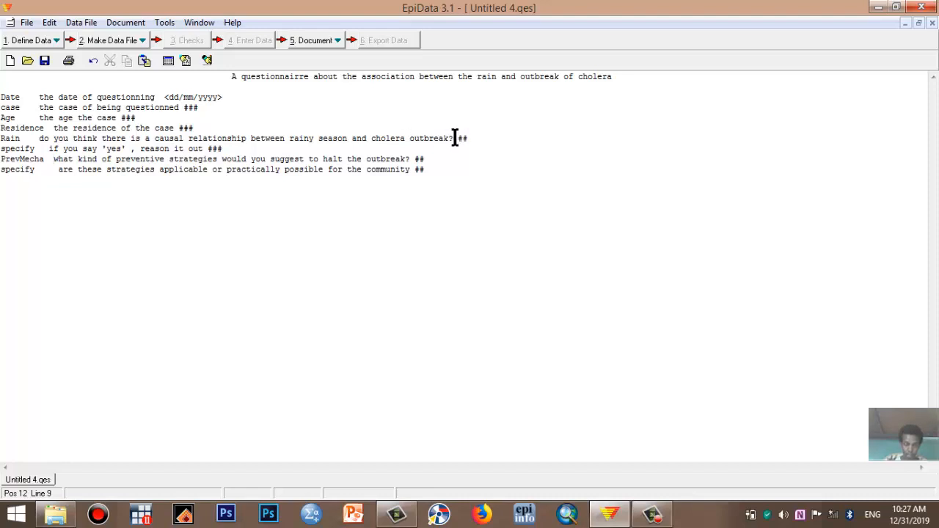
# Run Align Fields twice on the questionnaire to line up the entry fields, and check the result in the data form preview.
pyautogui.moveTo(454, 138); pyautogui.dragTo(35, 140)
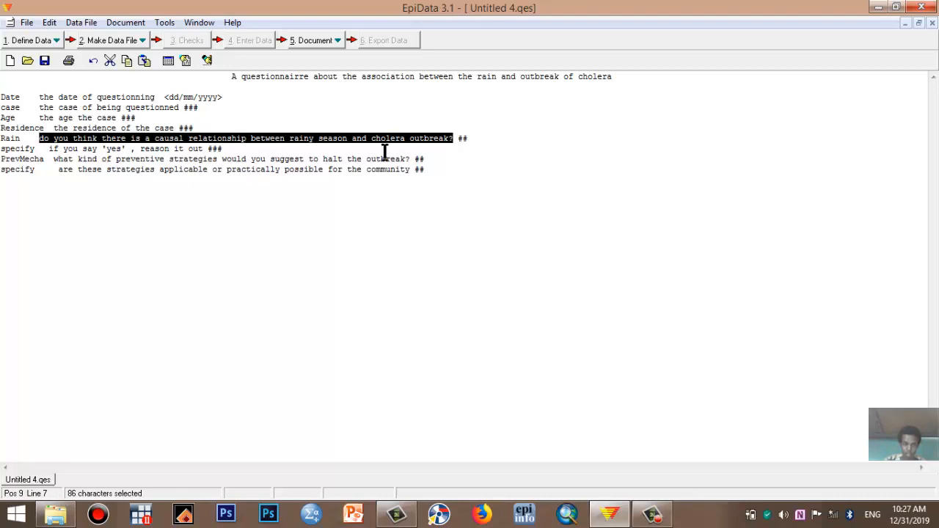
pyautogui.click(473, 138)
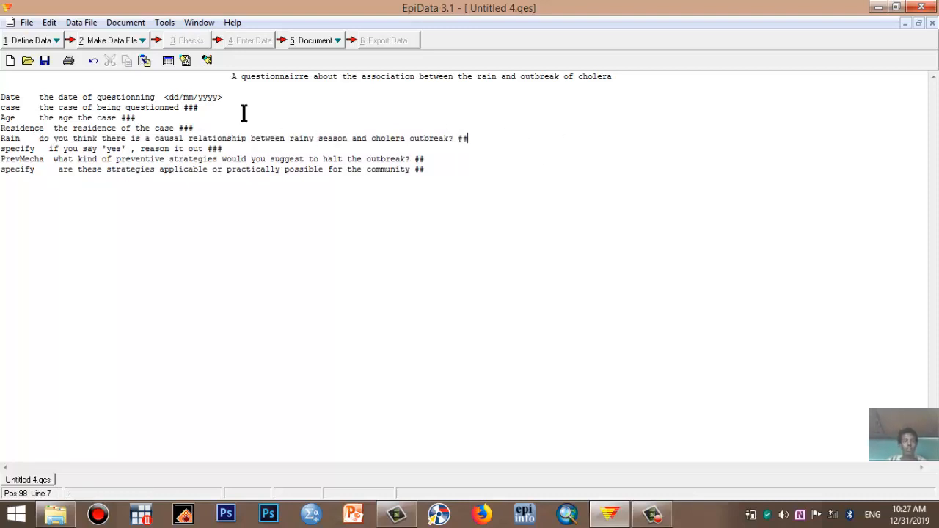
pyautogui.click(47, 25)
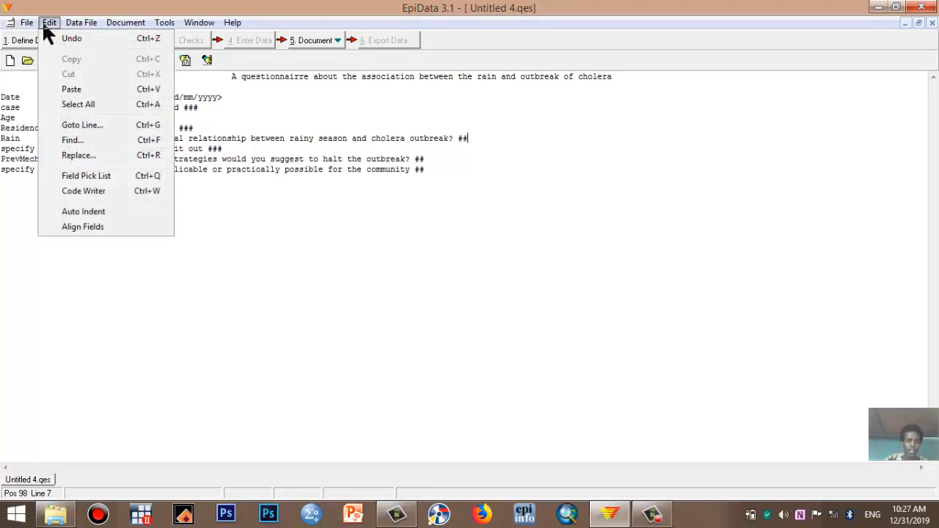
pyautogui.click(95, 233)
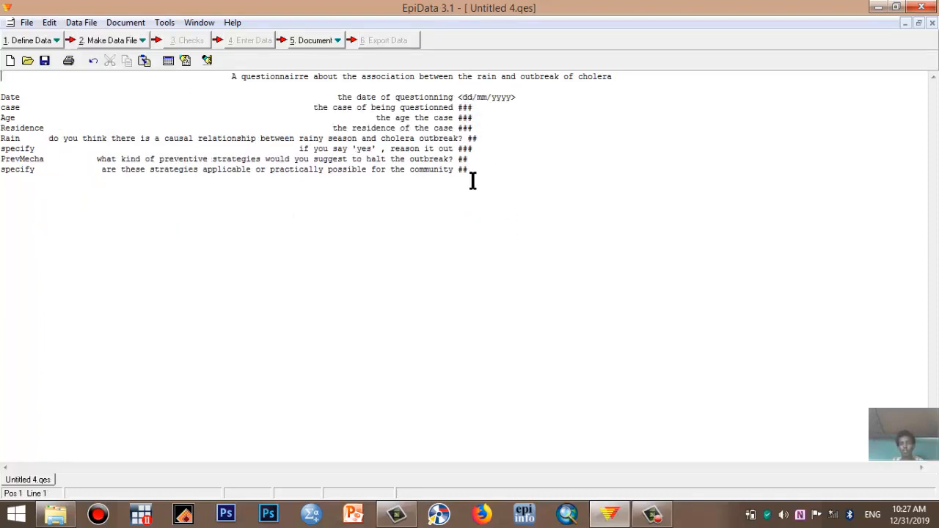
pyautogui.click(483, 137)
pyautogui.click(50, 22)
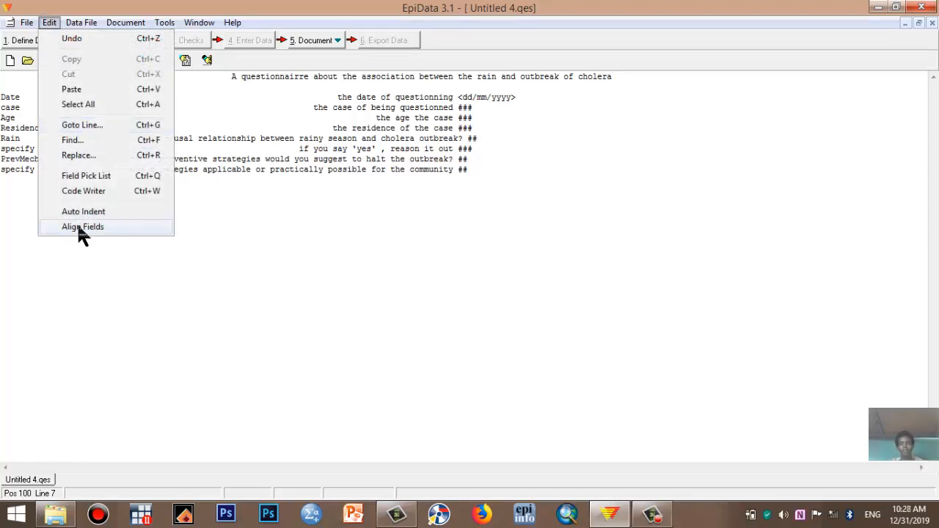
pyautogui.click(81, 229)
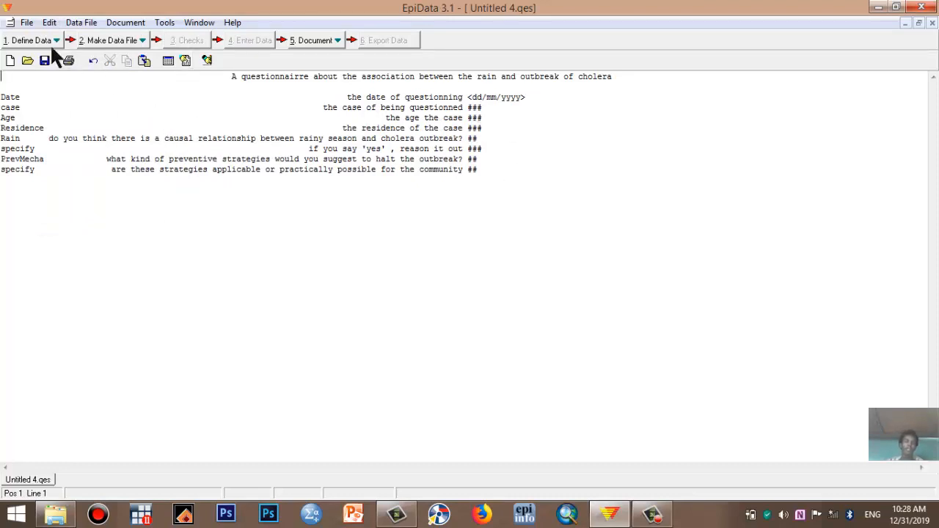
pyautogui.click(168, 62)
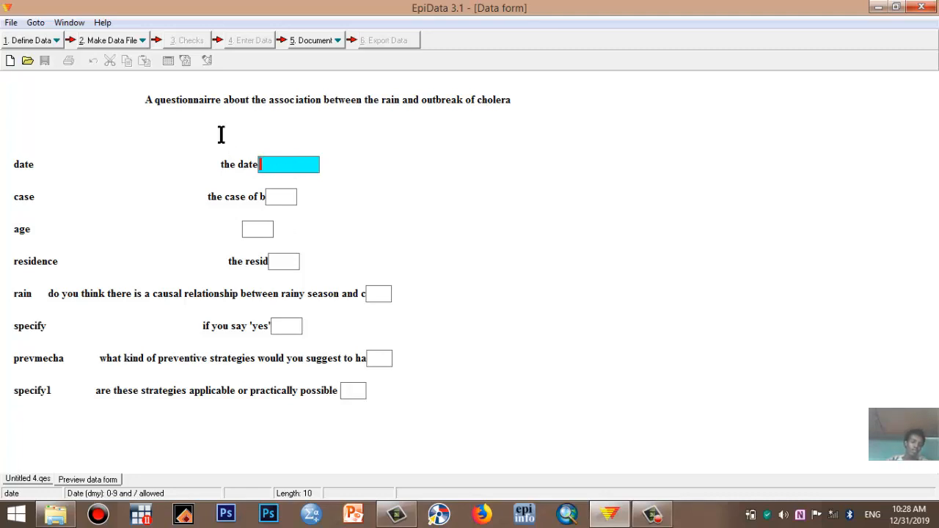
pyautogui.hotkey('ctrl', 'F4')
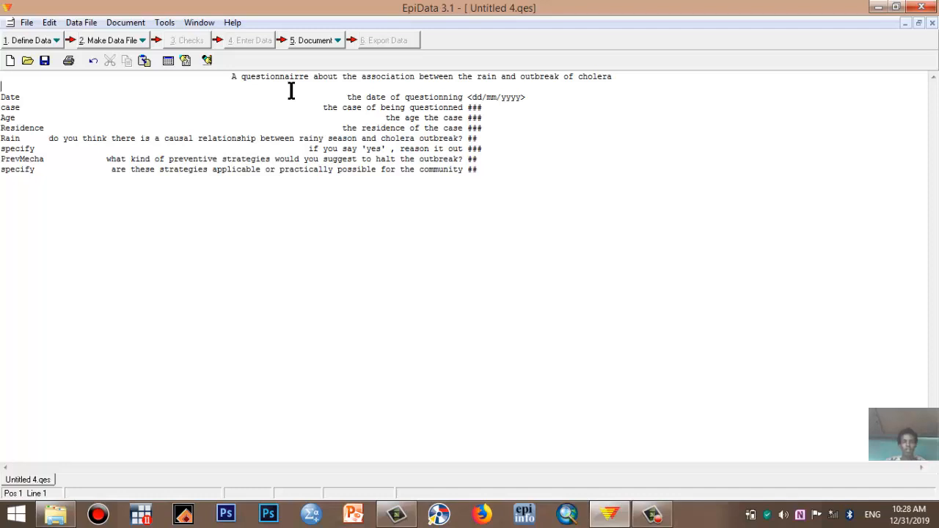
# Delete 16 spaces between the Date label and its question to shift the date question closer to the label.
pyautogui.click(330, 95)
pyautogui.press('BackSpace')
pyautogui.press('BackSpace')
pyautogui.press('BackSpace')
pyautogui.press('BackSpace')
pyautogui.press('BackSpace')
pyautogui.press('BackSpace')
pyautogui.press('BackSpace')
pyautogui.press('BackSpace')
pyautogui.press('BackSpace')
pyautogui.press('BackSpace')
pyautogui.press('BackSpace')
pyautogui.press('BackSpace')
pyautogui.press('BackSpace')
pyautogui.press('BackSpace')
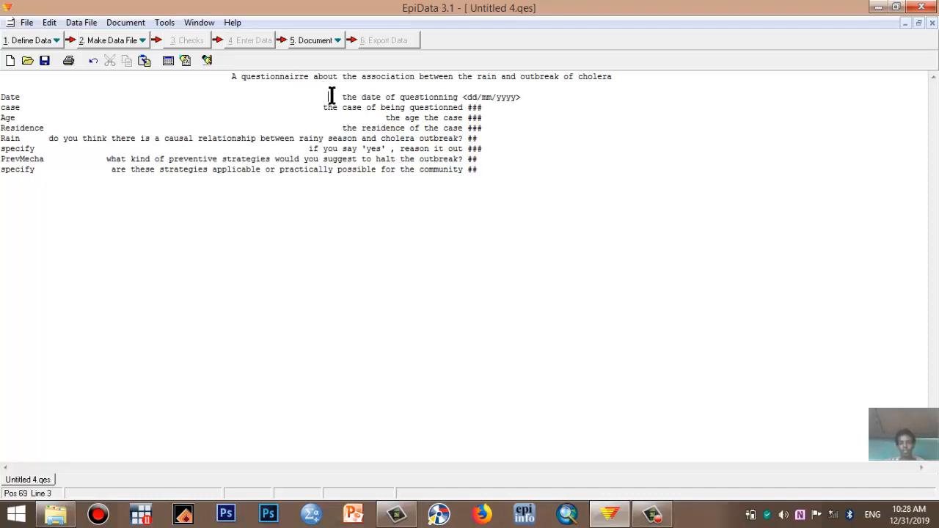
pyautogui.press('BackSpace')
pyautogui.press('BackSpace')
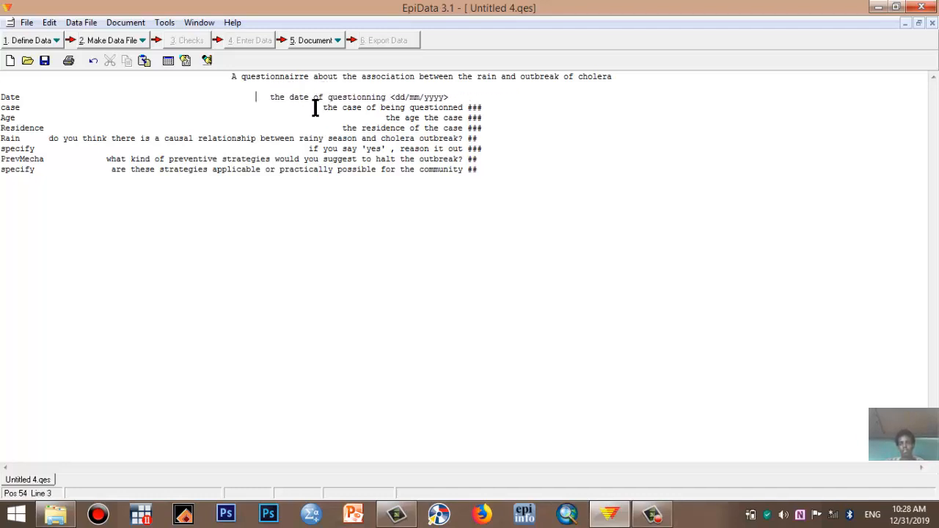
# Delete 15 spaces between the case label and its question.
pyautogui.click(316, 107)
pyautogui.press('BackSpace')
pyautogui.press('BackSpace')
pyautogui.press('BackSpace')
pyautogui.press('BackSpace')
pyautogui.press('BackSpace')
pyautogui.press('BackSpace')
pyautogui.press('BackSpace')
pyautogui.press('BackSpace')
pyautogui.press('BackSpace')
pyautogui.press('BackSpace')
pyautogui.press('BackSpace')
pyautogui.press('BackSpace')
pyautogui.press('BackSpace')
pyautogui.press('BackSpace')
pyautogui.press('BackSpace')
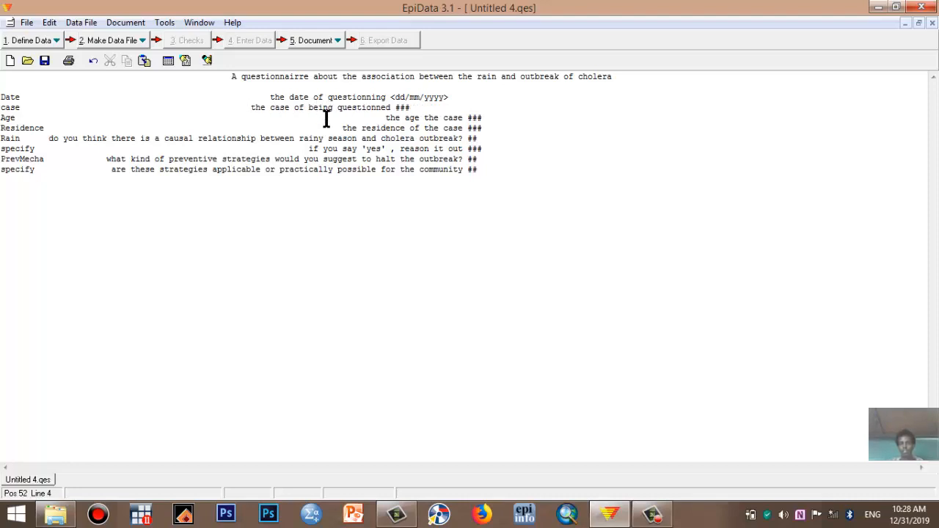
# Delete eight spaces between the Age label and its question.
pyautogui.click(326, 118)
pyautogui.press('BackSpace')
pyautogui.press('BackSpace')
pyautogui.press('BackSpace')
pyautogui.press('BackSpace')
pyautogui.press('BackSpace')
pyautogui.press('BackSpace')
pyautogui.press('BackSpace')
pyautogui.press('BackSpace')
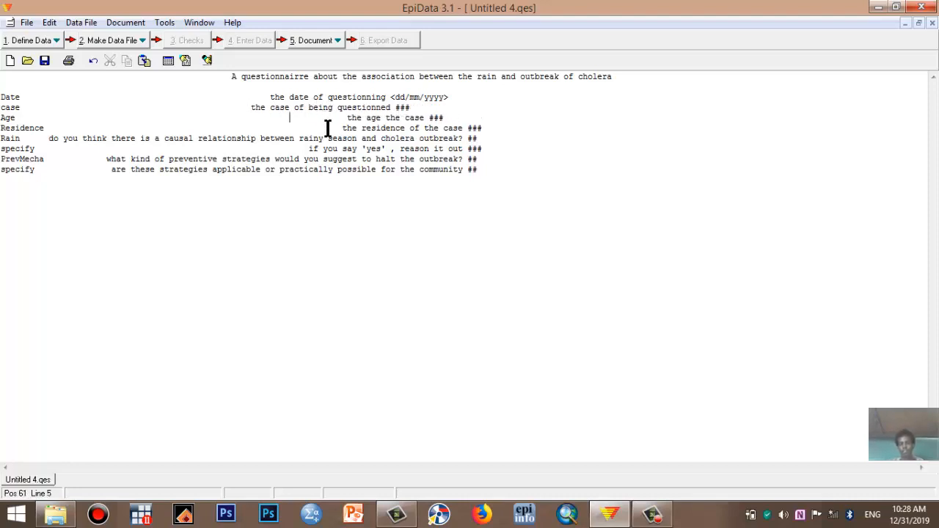
# Delete ten spaces between the Residence label and its question, preview the data form and close the preview.
pyautogui.click(327, 127)
pyautogui.press('BackSpace')
pyautogui.press('BackSpace')
pyautogui.press('BackSpace')
pyautogui.press('BackSpace')
pyautogui.press('BackSpace')
pyautogui.press('BackSpace')
pyautogui.press('BackSpace')
pyautogui.press('BackSpace')
pyautogui.press('BackSpace')
pyautogui.press('BackSpace')
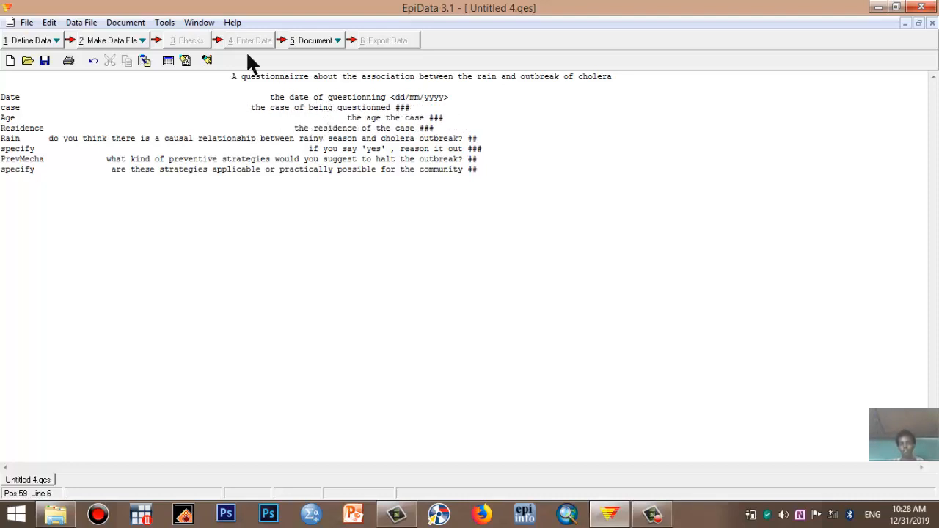
pyautogui.click(168, 61)
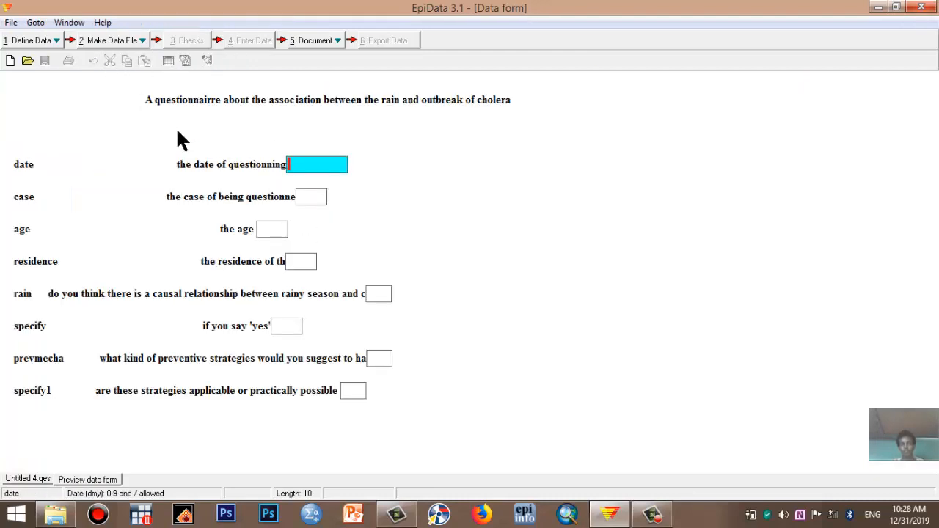
pyautogui.press('Escape')
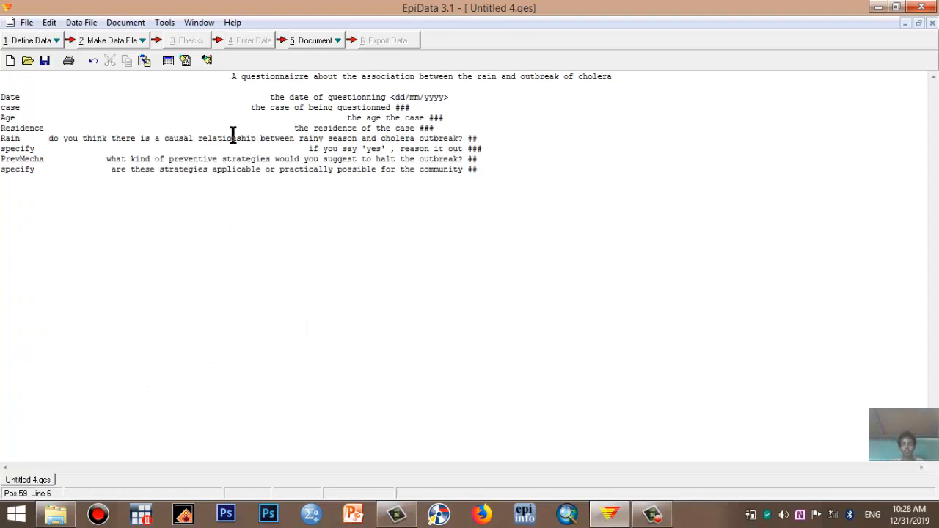
# Delete nine more spaces before the residence question to move it nearer to its label.
pyautogui.press('BackSpace')
pyautogui.press('BackSpace')
pyautogui.press('BackSpace')
pyautogui.press('BackSpace')
pyautogui.press('BackSpace')
pyautogui.press('BackSpace')
pyautogui.press('BackSpace')
pyautogui.press('BackSpace')
pyautogui.press('BackSpace')
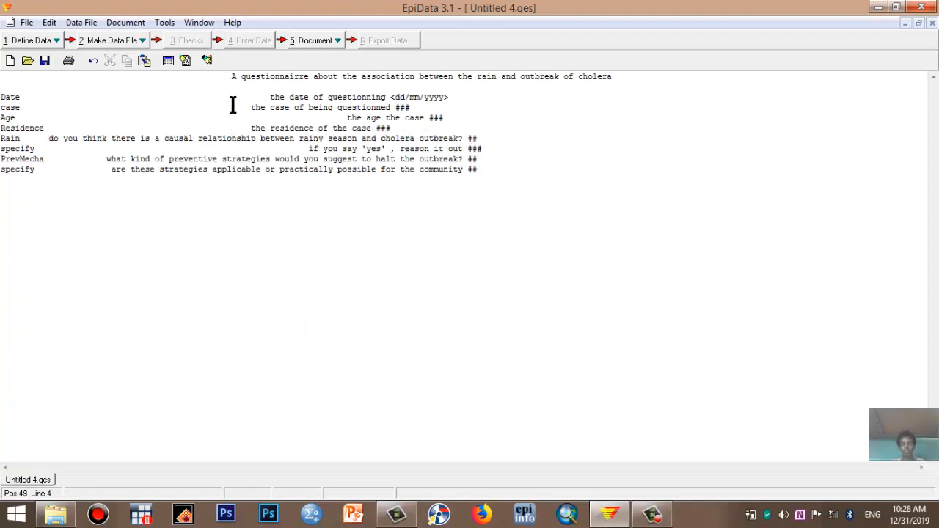
# Delete nine more spaces before the case question to move it nearer to its label.
pyautogui.press('BackSpace')
pyautogui.press('BackSpace')
pyautogui.press('BackSpace')
pyautogui.press('BackSpace')
pyautogui.press('BackSpace')
pyautogui.press('BackSpace')
pyautogui.press('BackSpace')
pyautogui.press('BackSpace')
pyautogui.press('BackSpace')
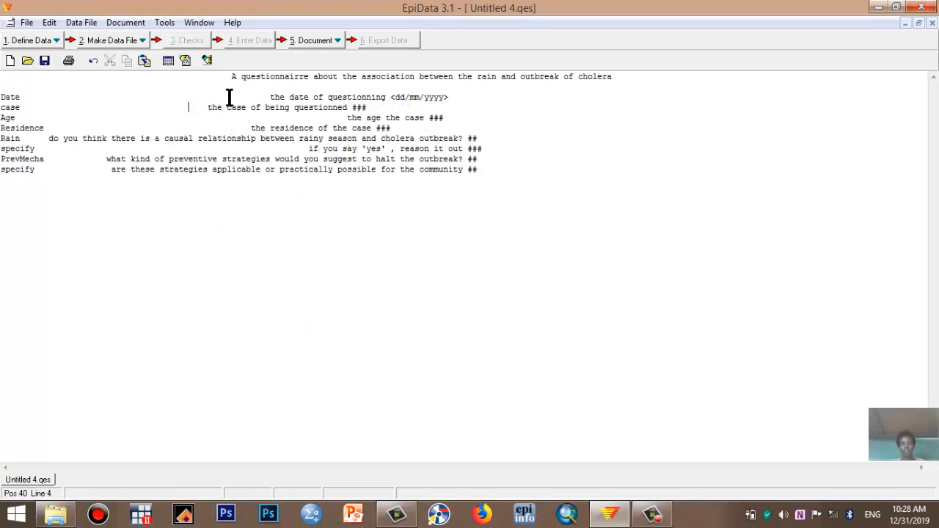
# Delete eight more spaces before the date question to move it nearer to its label.
pyautogui.press('Up')
pyautogui.press('Delete')
pyautogui.press('Delete')
pyautogui.press('Delete')
pyautogui.press('Delete')
pyautogui.press('Delete')
pyautogui.press('Delete')
pyautogui.press('Delete')
pyautogui.press('Delete')
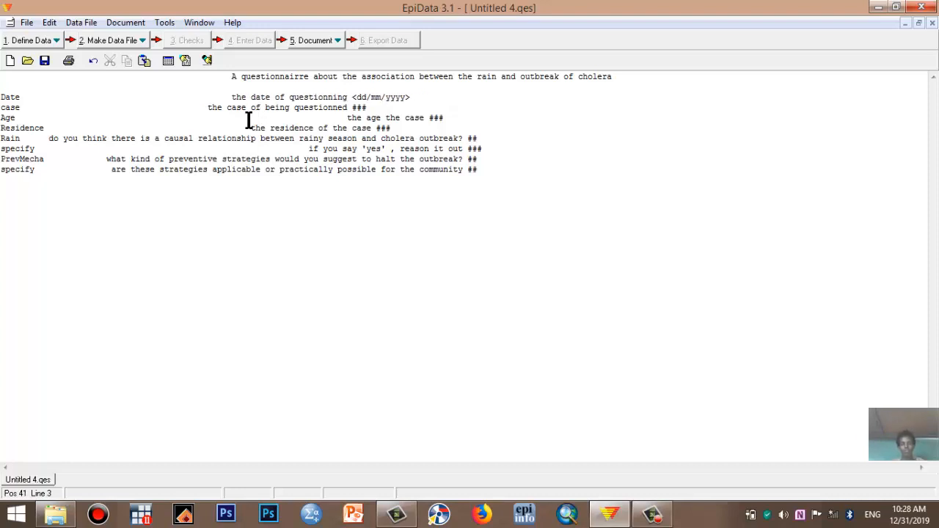
# Delete nine more spaces before the age question to move it nearer to its label.
pyautogui.press('BackSpace')
pyautogui.press('BackSpace')
pyautogui.press('BackSpace')
pyautogui.press('BackSpace')
pyautogui.press('BackSpace')
pyautogui.press('BackSpace')
pyautogui.press('BackSpace')
pyautogui.press('BackSpace')
pyautogui.press('BackSpace')
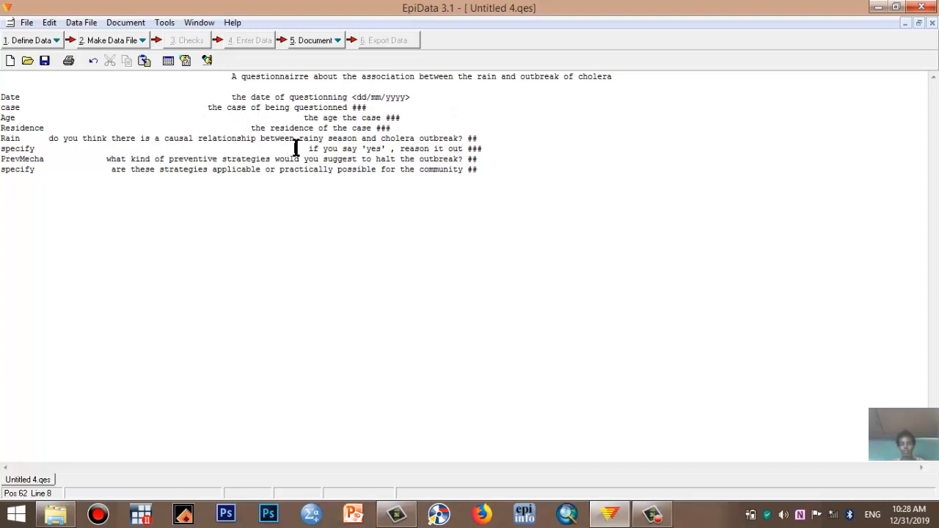
# Delete ten spaces between the first specify label and its "if you say 'yes'" question.
pyautogui.press('BackSpace')
pyautogui.press('BackSpace')
pyautogui.press('BackSpace')
pyautogui.press('BackSpace')
pyautogui.press('BackSpace')
pyautogui.press('BackSpace')
pyautogui.press('BackSpace')
pyautogui.press('BackSpace')
pyautogui.press('BackSpace')
pyautogui.press('BackSpace')
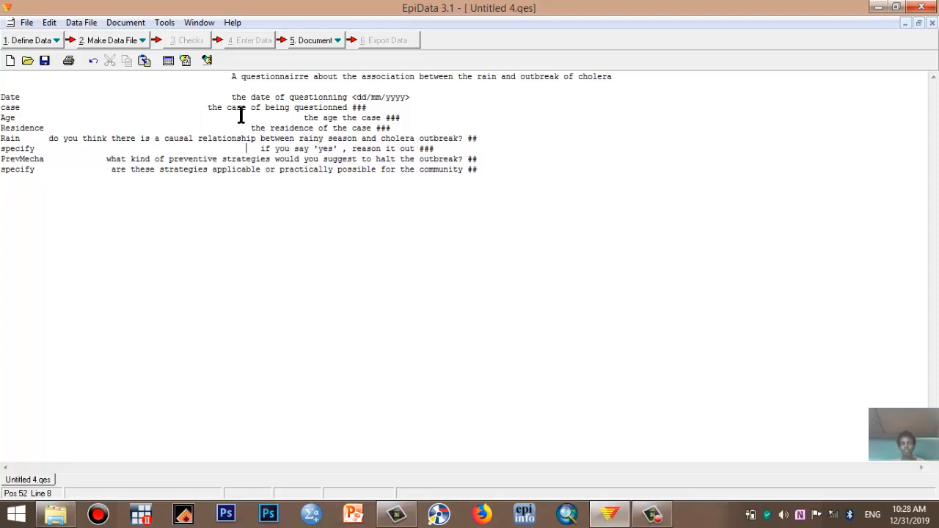
# Delete three more spaces before the age question and three more before the first specify question.
pyautogui.press('BackSpace')
pyautogui.press('BackSpace')
pyautogui.press('BackSpace')
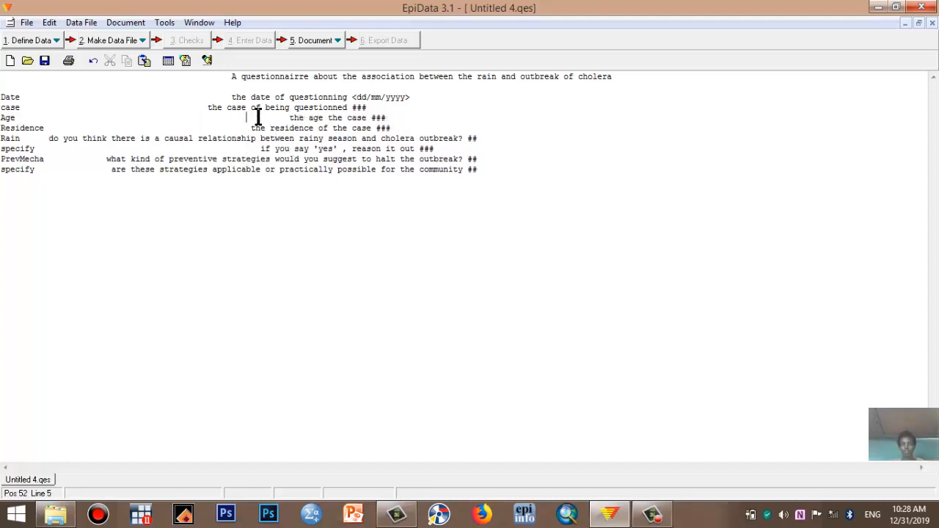
pyautogui.press('BackSpace')
pyautogui.press('BackSpace')
pyautogui.press('BackSpace')
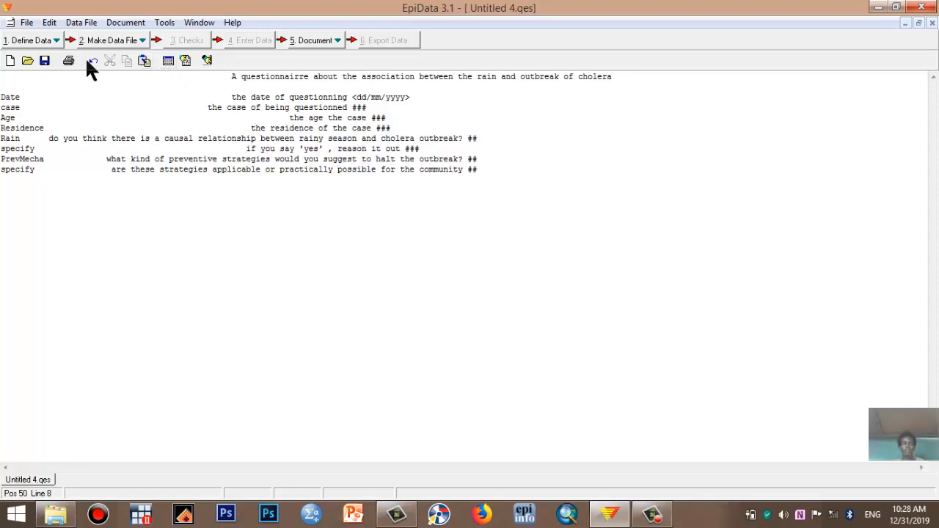
# Preview the data form, close the preview, and close the questionnaire with its changes saved.
pyautogui.click(167, 61)
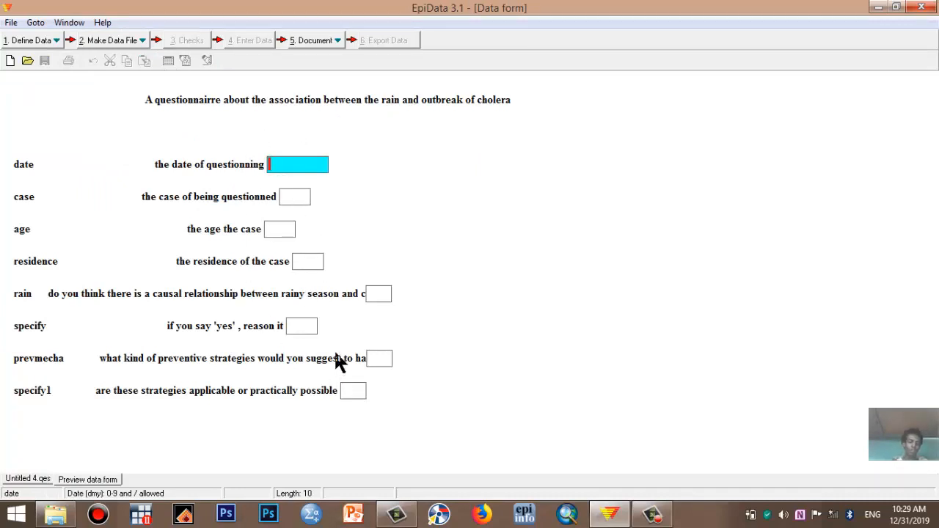
pyautogui.press('Escape')
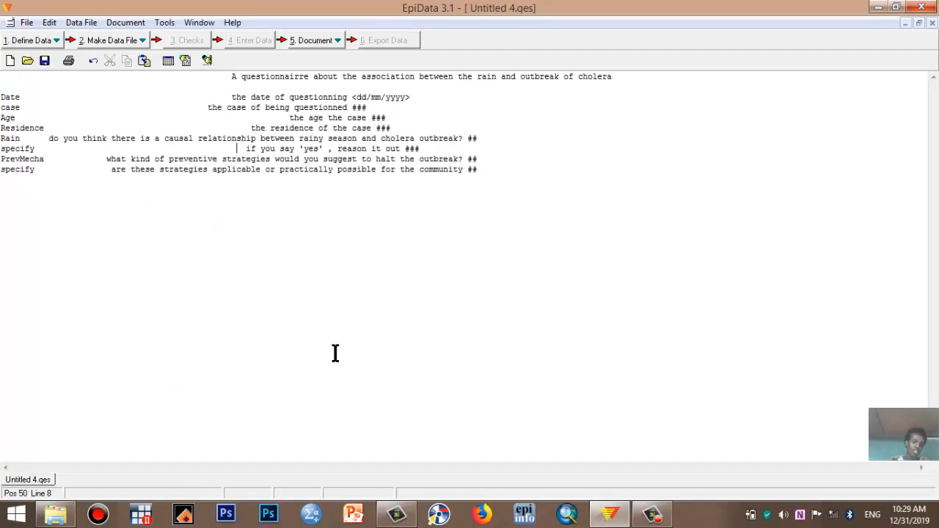
pyautogui.hotkey('ctrl', 'F4')
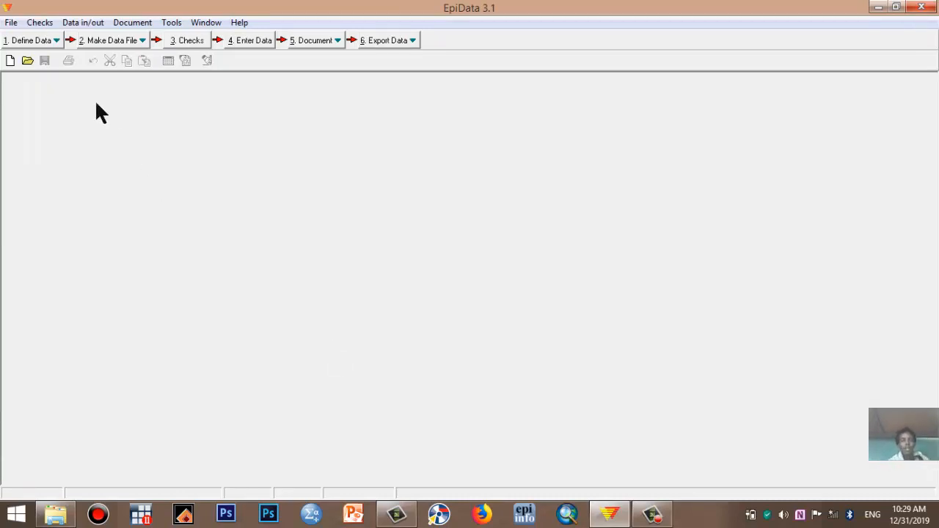
# Open the existing questionnaire file Untitled 4 from the episcores folder to check its saved content, and close it.
pyautogui.click(55, 41)
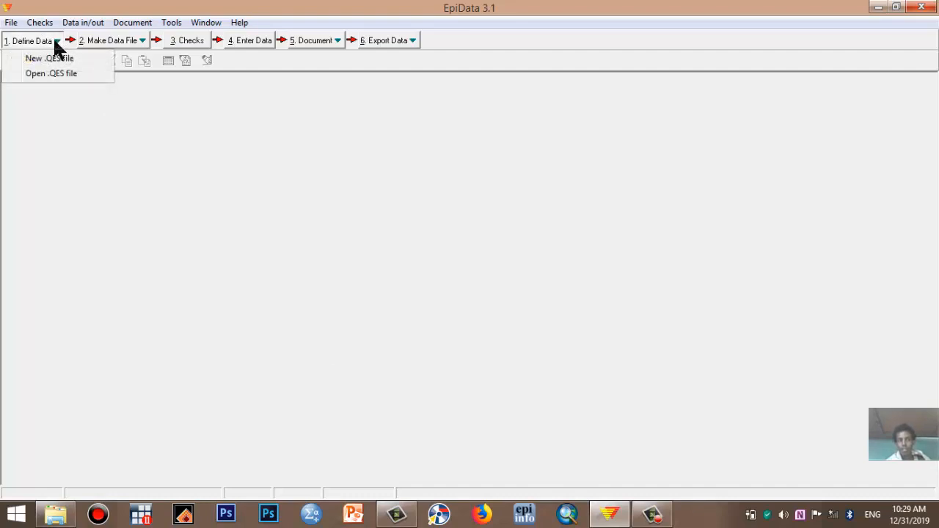
pyautogui.click(182, 193)
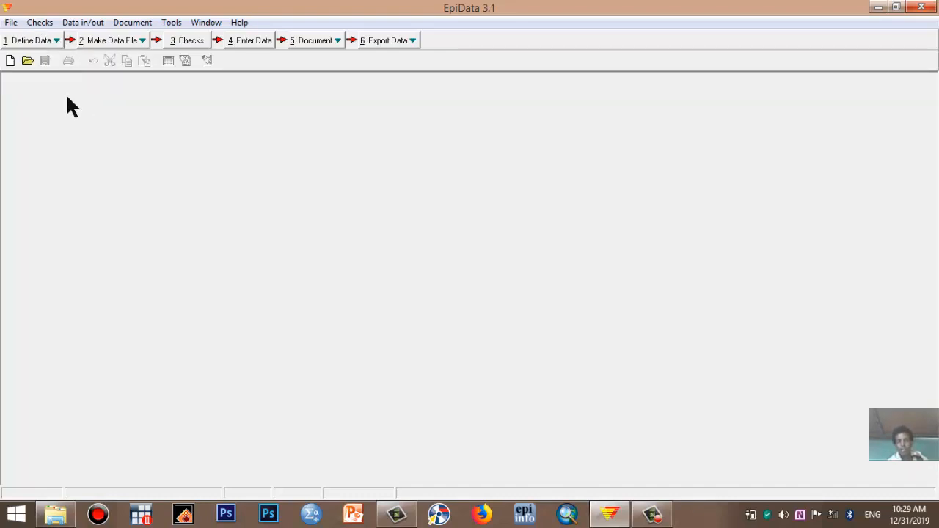
pyautogui.click(55, 42)
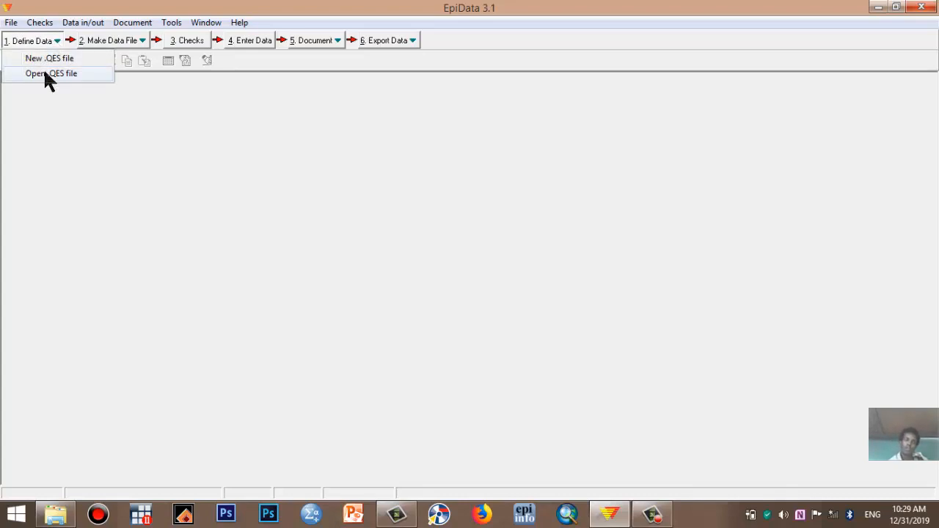
pyautogui.click(45, 73)
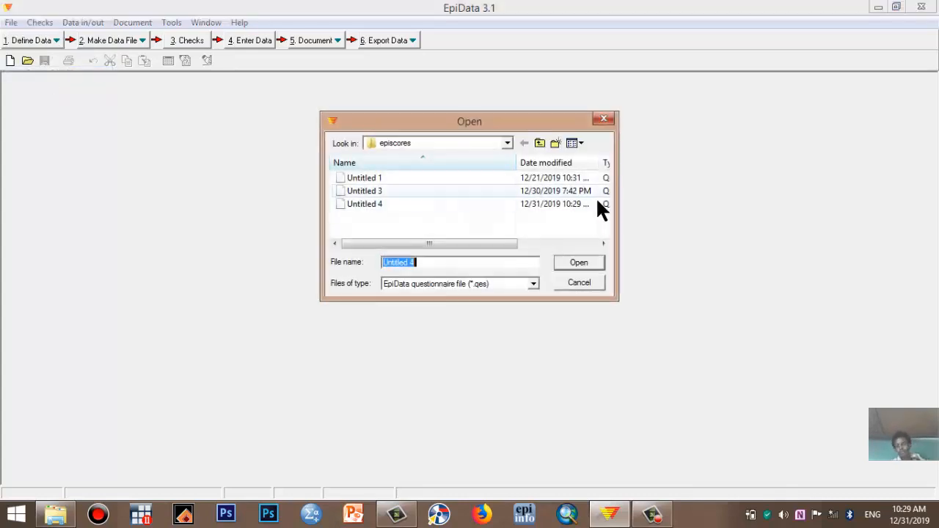
pyautogui.click(374, 205)
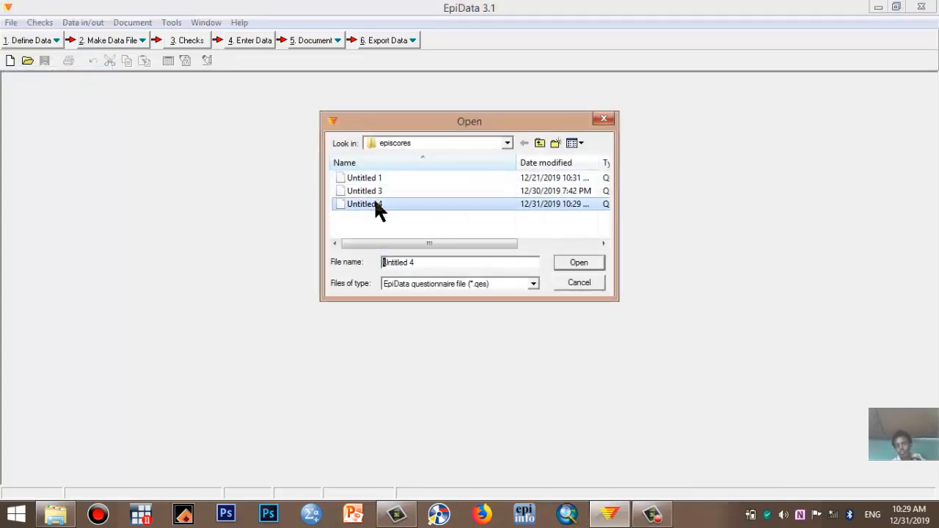
pyautogui.click(581, 265)
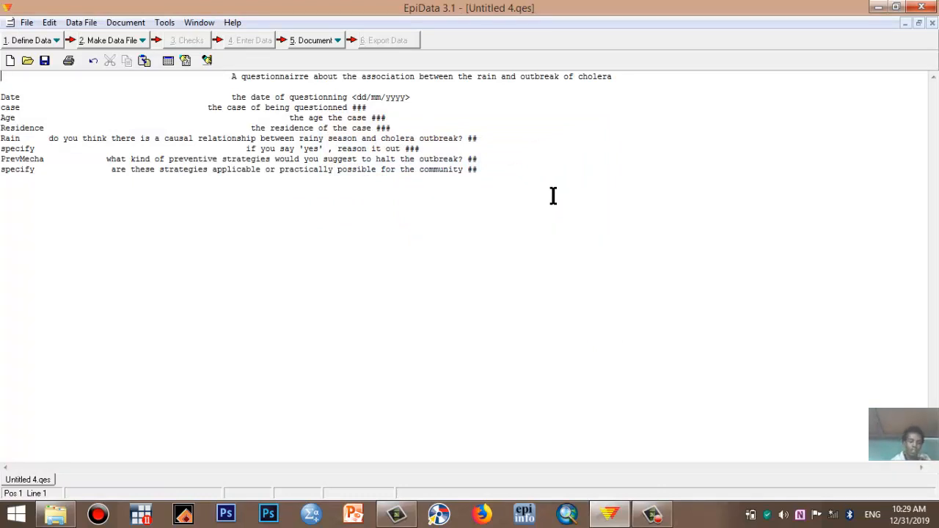
pyautogui.hotkey('ctrl', 'F4')
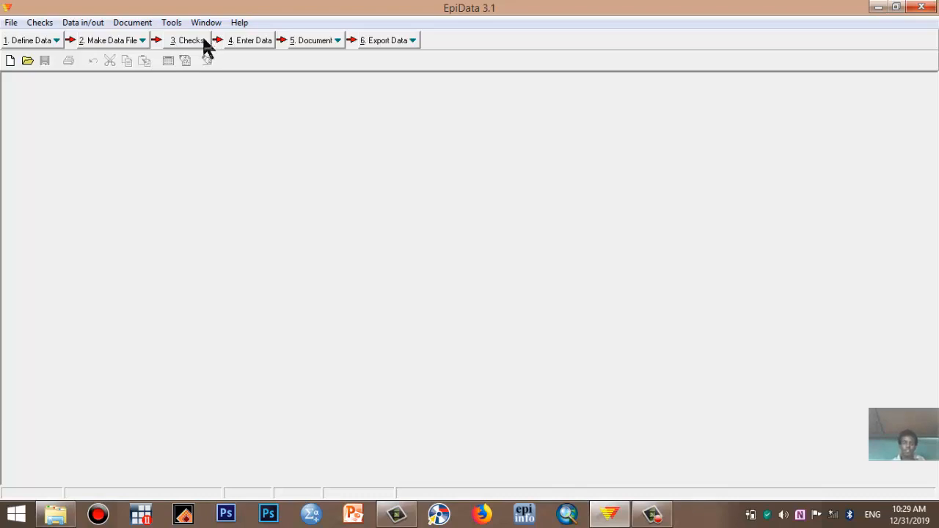
# Create the Untitled 4 data file from the Untitled 4 questionnaire in the episcores folder, with the data file label Exercise1.
pyautogui.click(119, 43)
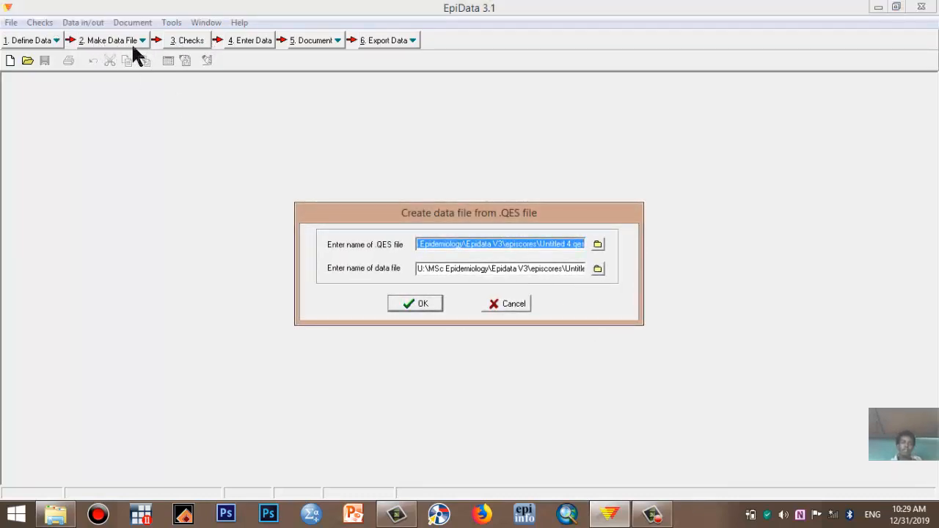
pyautogui.click(555, 244)
pyautogui.moveTo(550, 244); pyautogui.dragTo(584, 281)
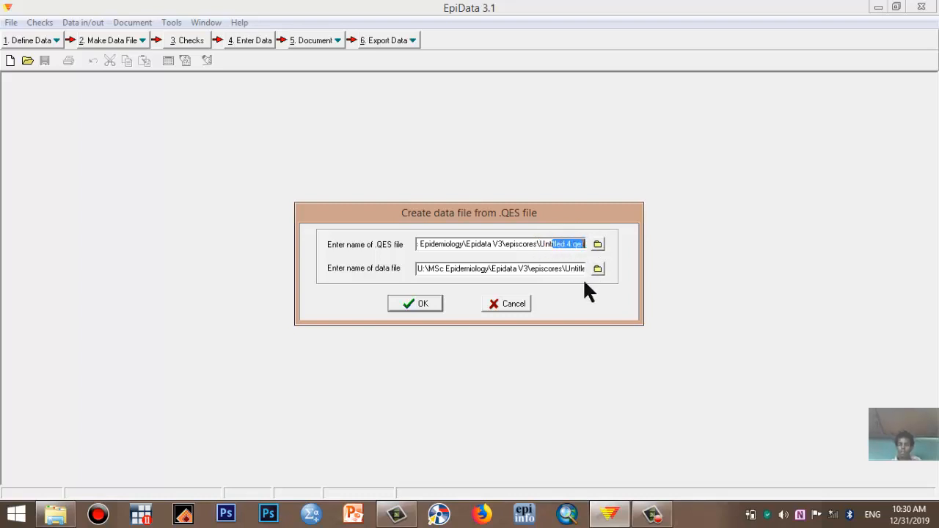
pyautogui.click(564, 268)
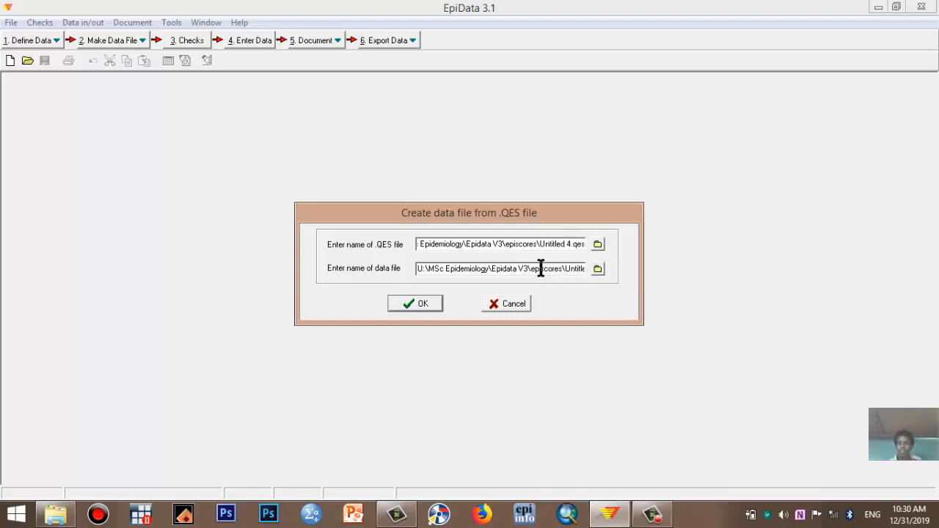
pyautogui.click(425, 305)
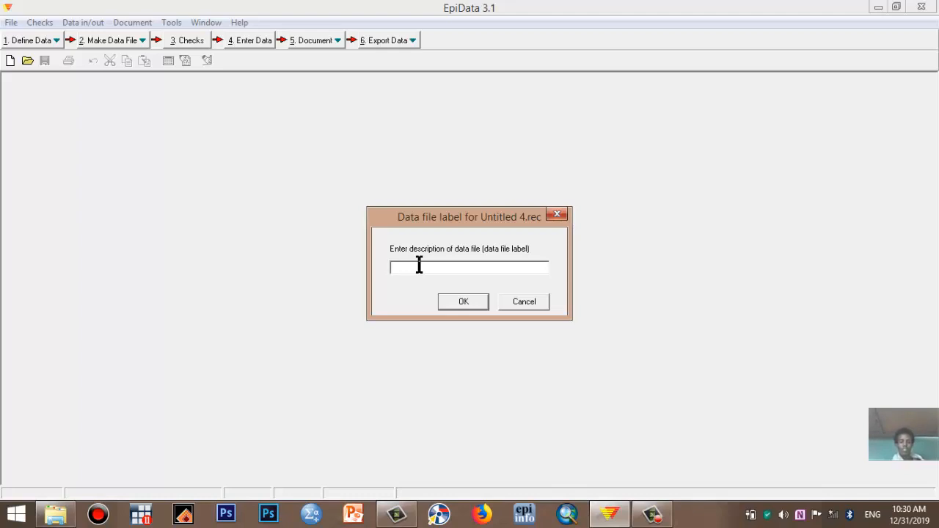
pyautogui.write('Exercise')
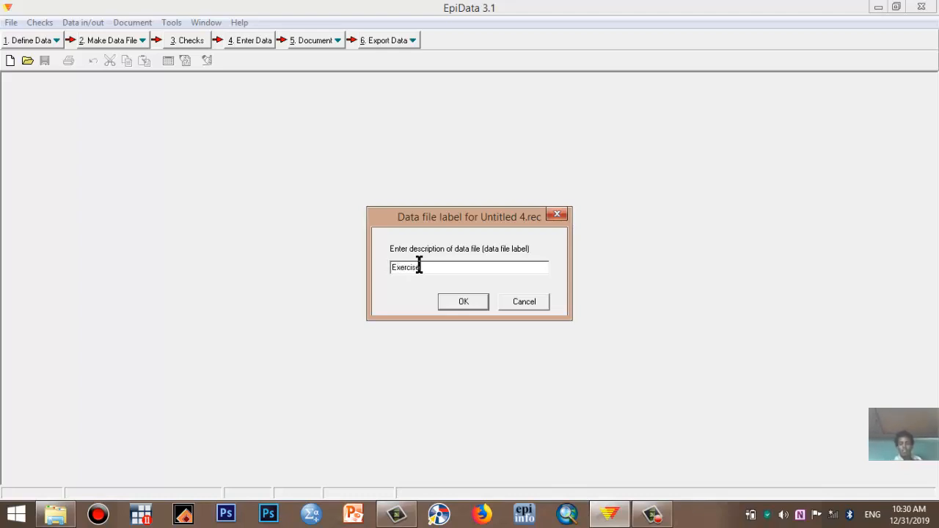
pyautogui.write('1')
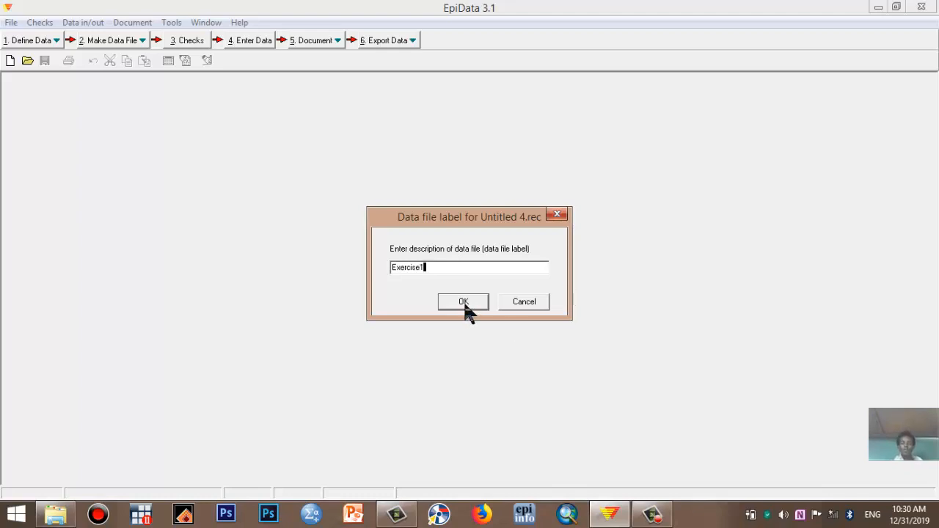
pyautogui.click(457, 300)
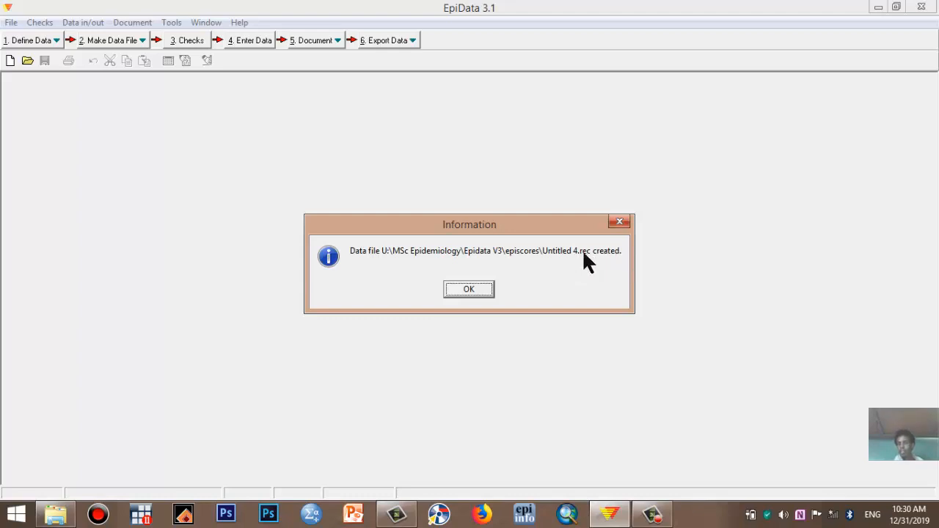
pyautogui.click(468, 290)
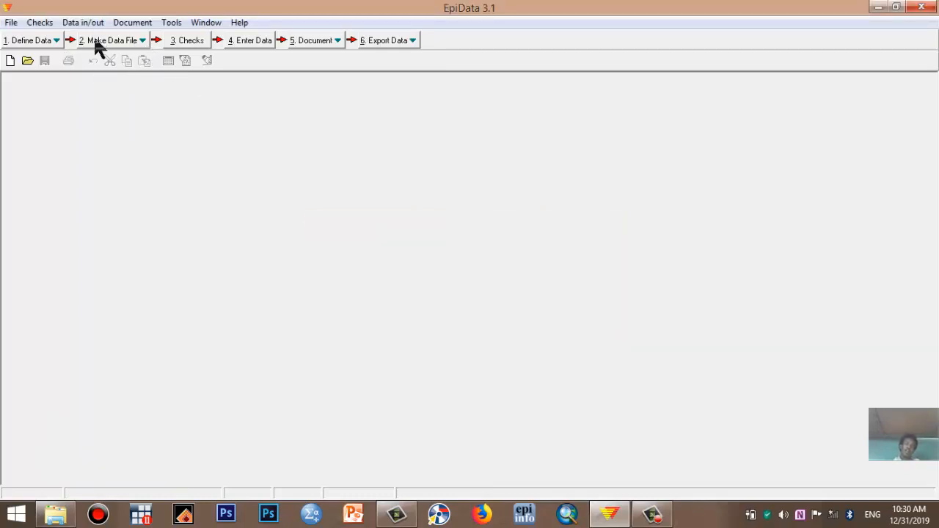
# Open the Untitled 4 data file from the episcores folder for adding checks.
pyautogui.click(190, 42)
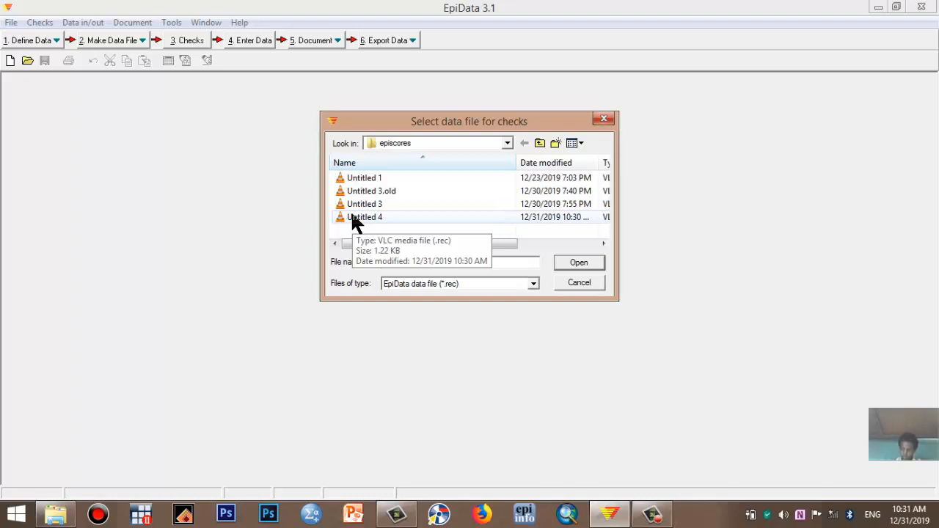
pyautogui.click(369, 218)
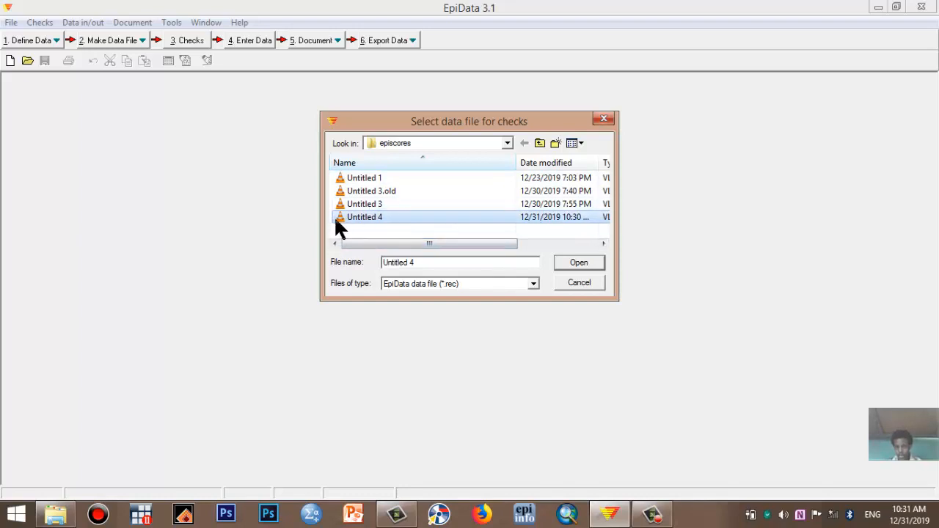
pyautogui.click(473, 288)
pyautogui.click(461, 291)
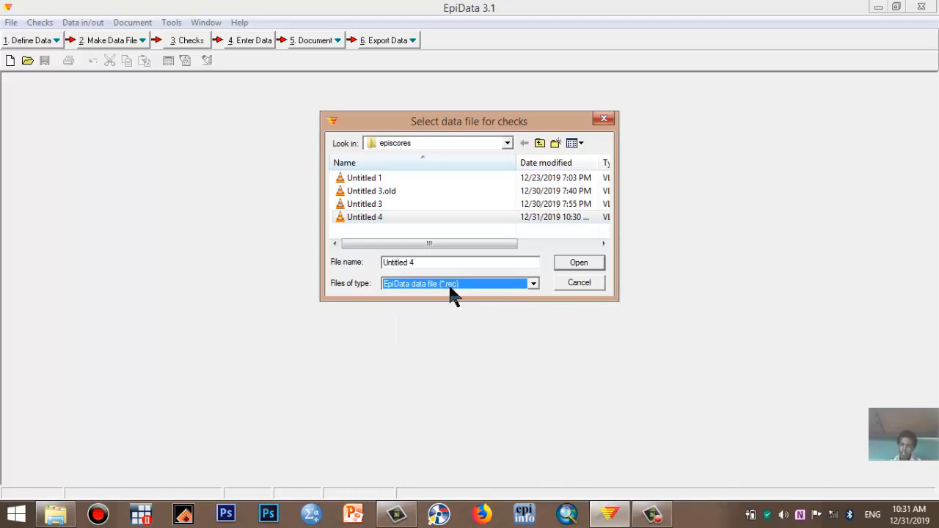
pyautogui.click(579, 263)
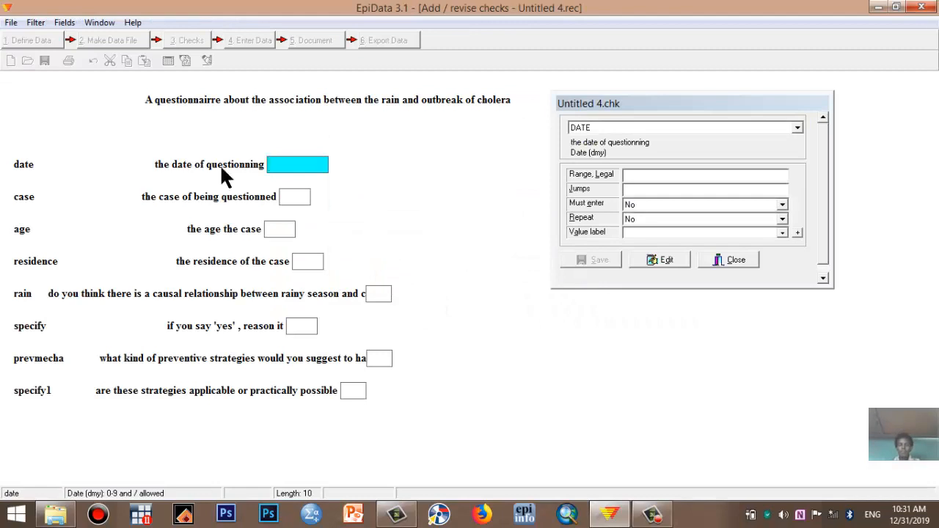
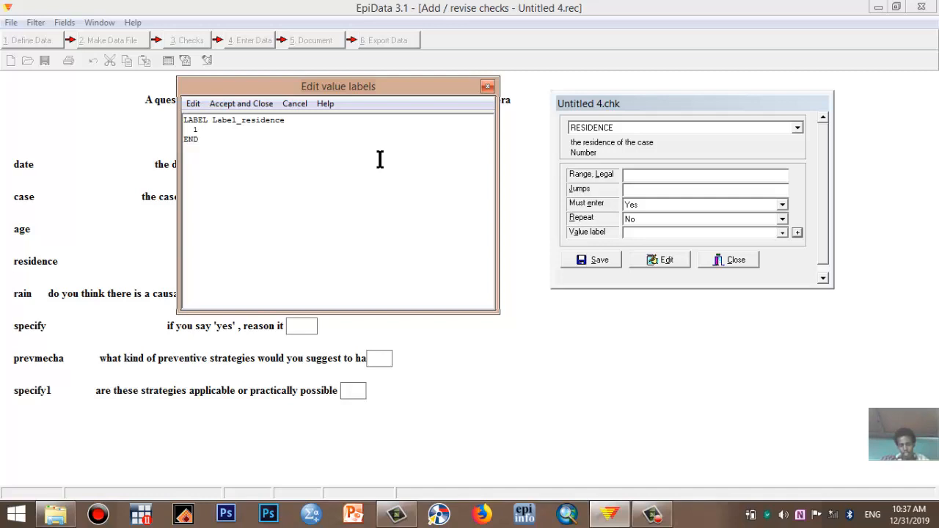
# Enter the residence value labels 1 GALKACYO, 2 HARGEISA and 3 XAMAR on separate lines.
pyautogui.write('g')
pyautogui.press('BackSpace')
pyautogui.write('GALKACYO')
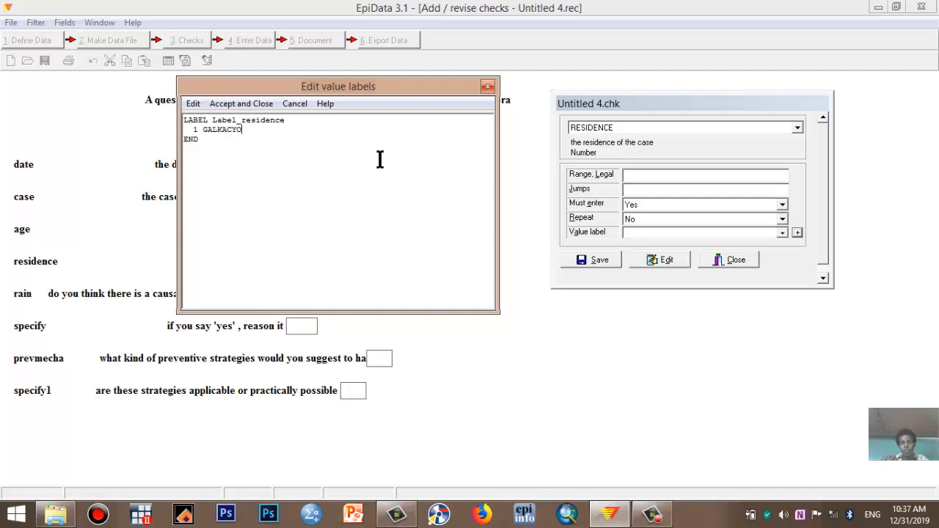
pyautogui.press('Return')
pyautogui.write('2 HARGEISA')
pyautogui.press('Return')
pyautogui.write('3 ')
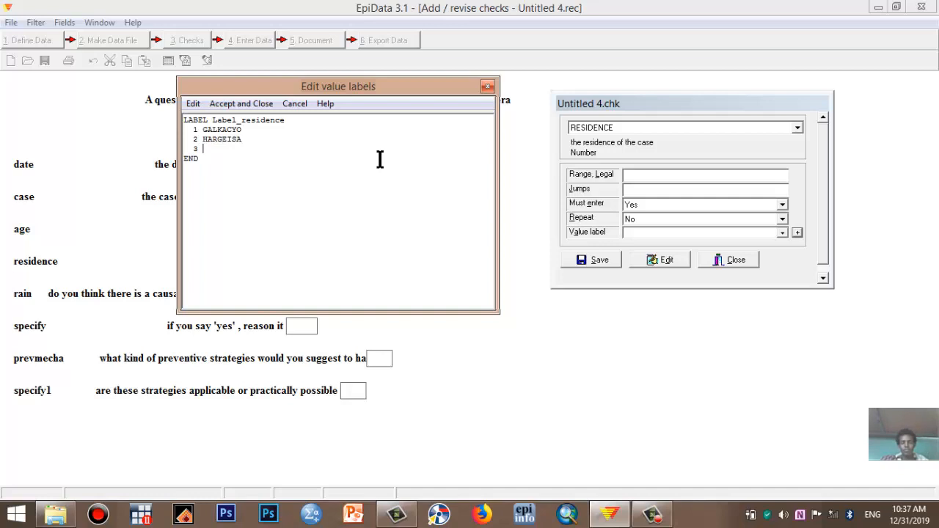
pyautogui.write('XAMAR')
pyautogui.press('Return')
# Add the residence value labels 4 BAIDAWA, 5 GAROWE and 6 BOSASO below XAMAR.
pyautogui.write('4 BA')
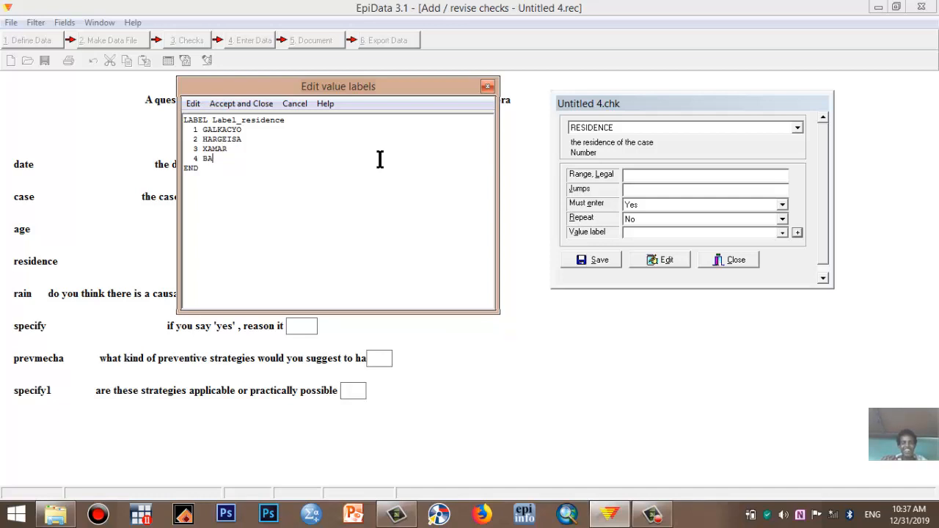
pyautogui.write('IDAWA')
pyautogui.press('Return')
pyautogui.write('5 GAROWE')
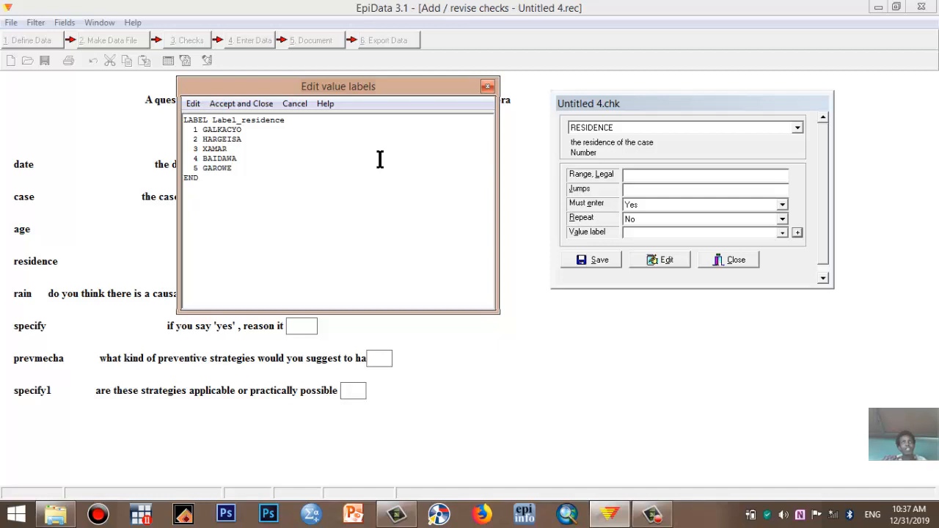
pyautogui.press('Return')
pyautogui.write('6 BOSASO')
pyautogui.press('Return')
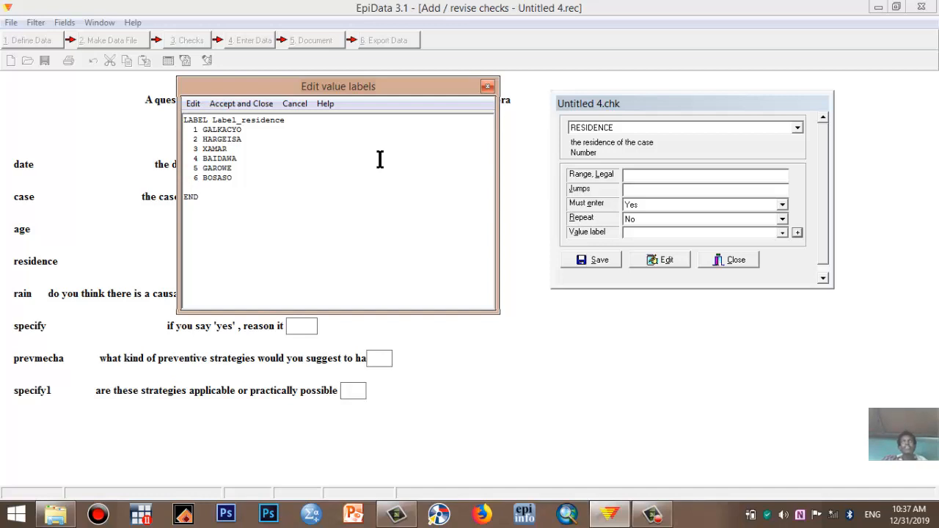
# Add the residence value labels 7 LAASCAANO, 8 CEERIGAABO and 9 JIGJIGA below BOSASO.
pyautogui.write('7 LAASCAANO')
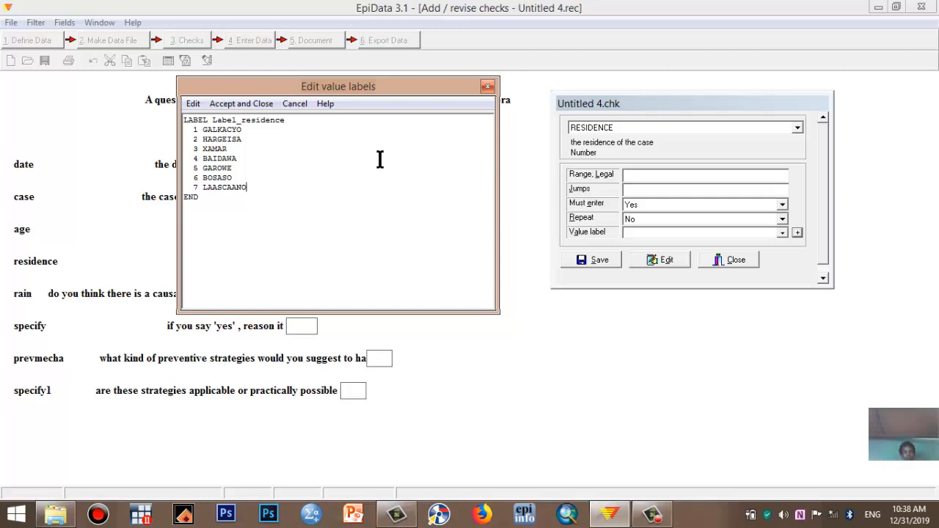
pyautogui.press('Return')
pyautogui.write('8')
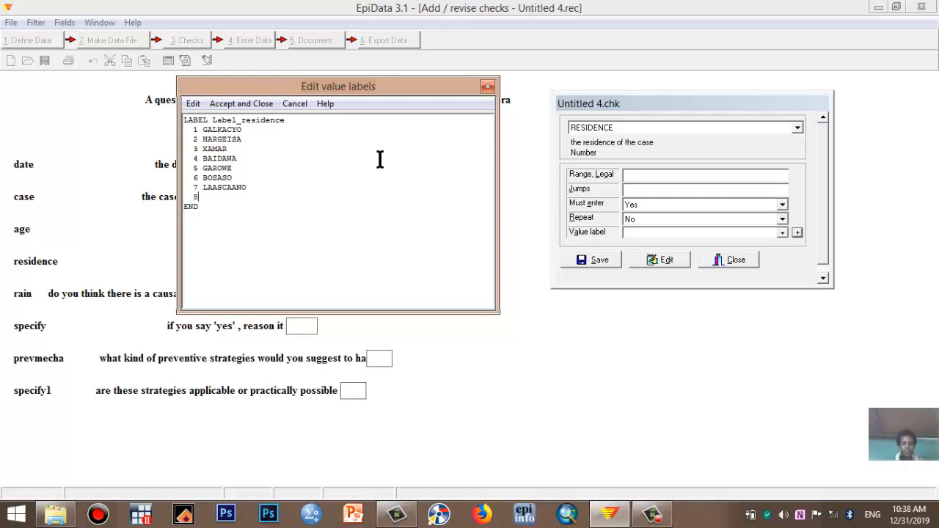
pyautogui.write(' CEERIB')
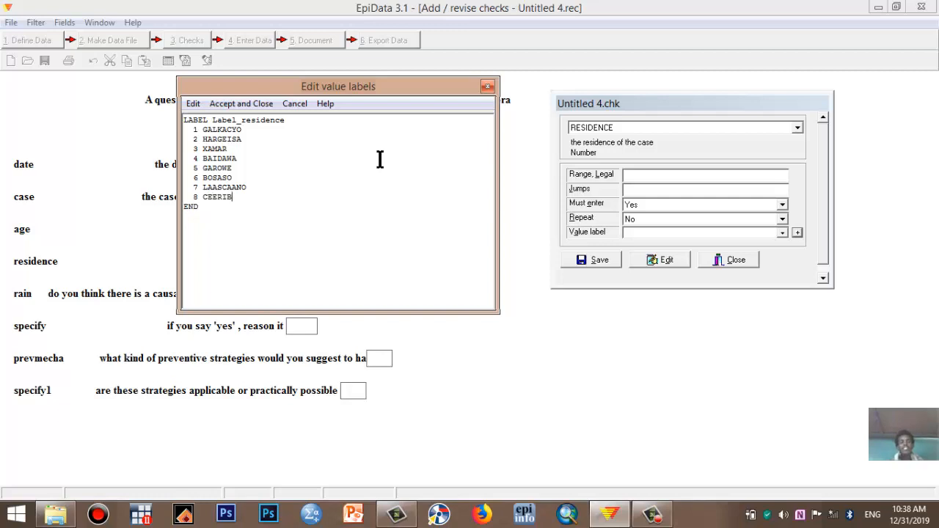
pyautogui.press('BackSpace')
pyautogui.write('GAABO')
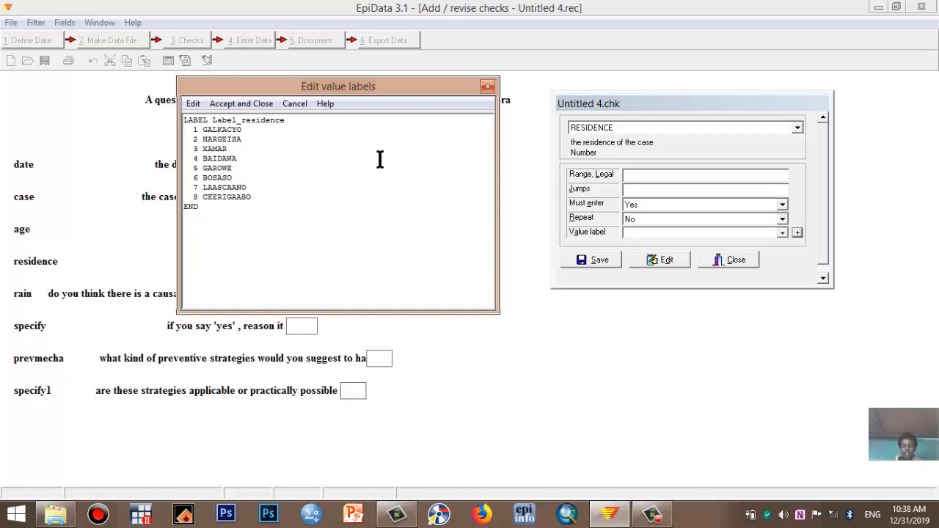
pyautogui.press('Return')
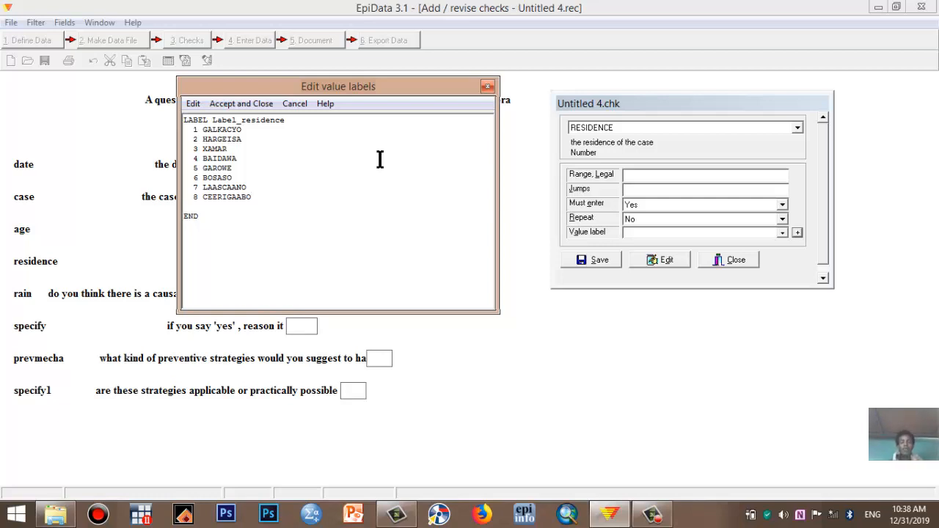
pyautogui.write('9 JIGJIGA')
pyautogui.press('Return')
pyautogui.write('10')
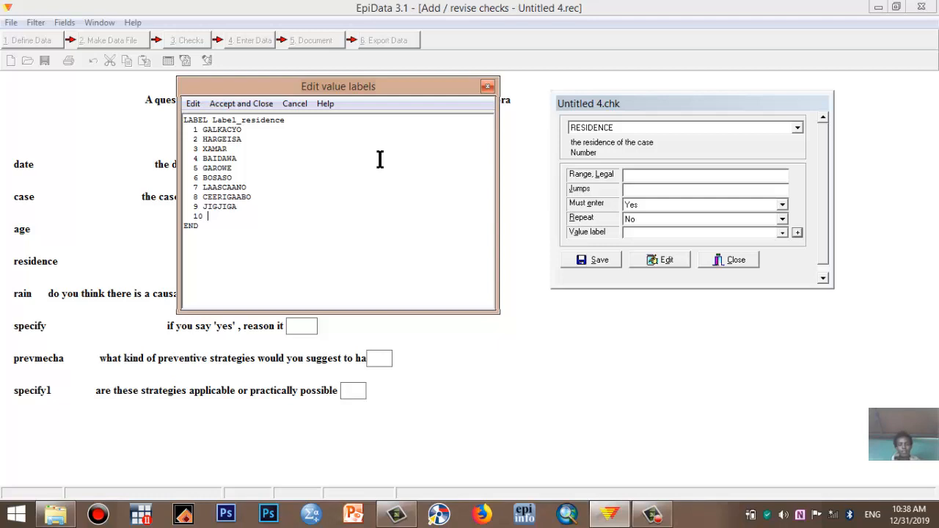
pyautogui.press('BackSpace')
pyautogui.press('BackSpace')
pyautogui.press('BackSpace')
pyautogui.press('BackSpace')
pyautogui.press('BackSpace')
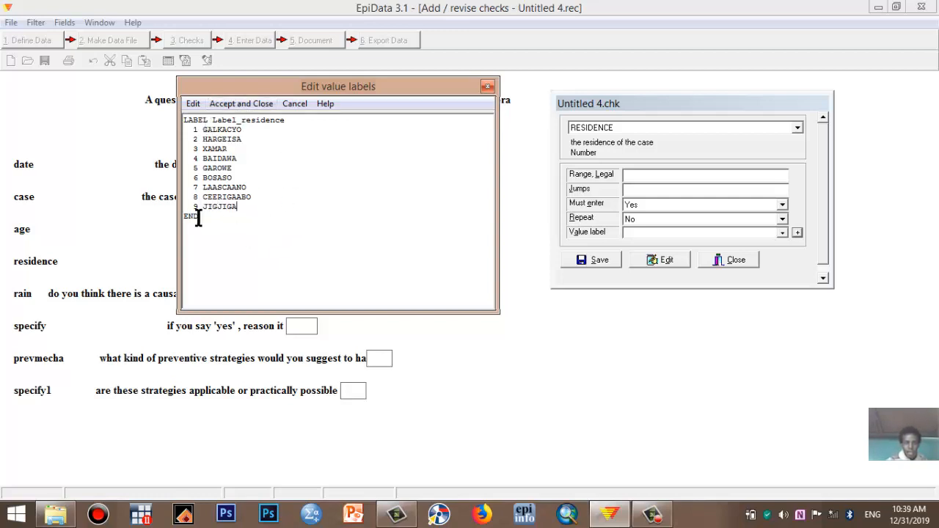
# Accept the nine residence value labels, leaving no blank line between JIGJIGA and END.
pyautogui.moveTo(243, 206); pyautogui.dragTo(193, 130)
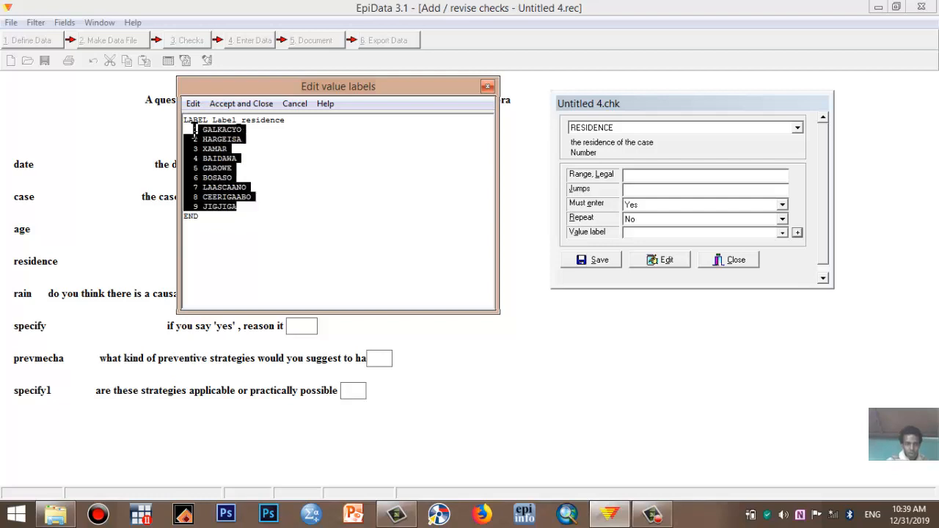
pyautogui.click(205, 216)
pyautogui.press('Return')
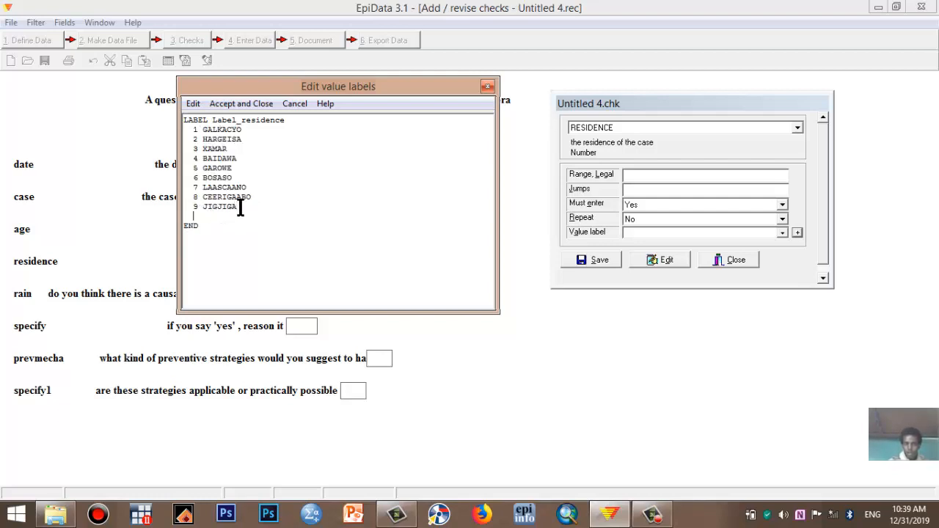
pyautogui.click(228, 106)
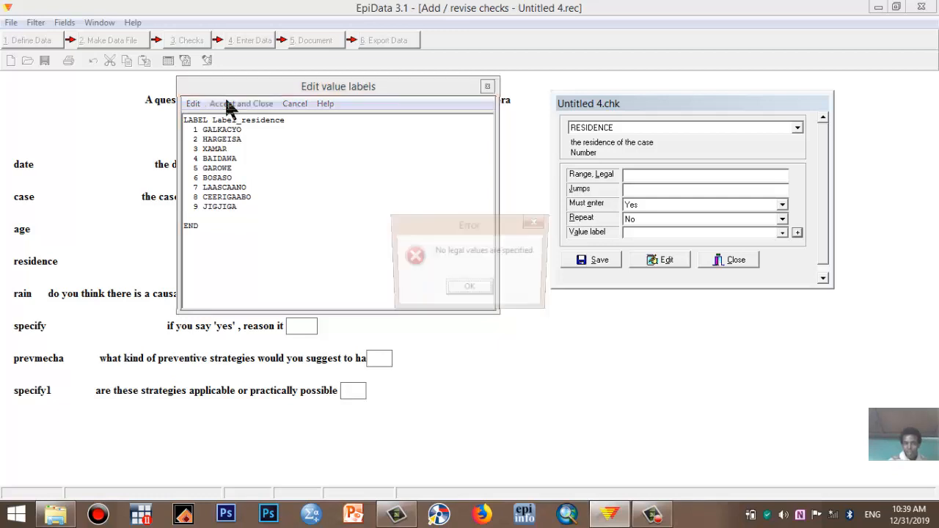
pyautogui.click(467, 290)
pyautogui.click(205, 218)
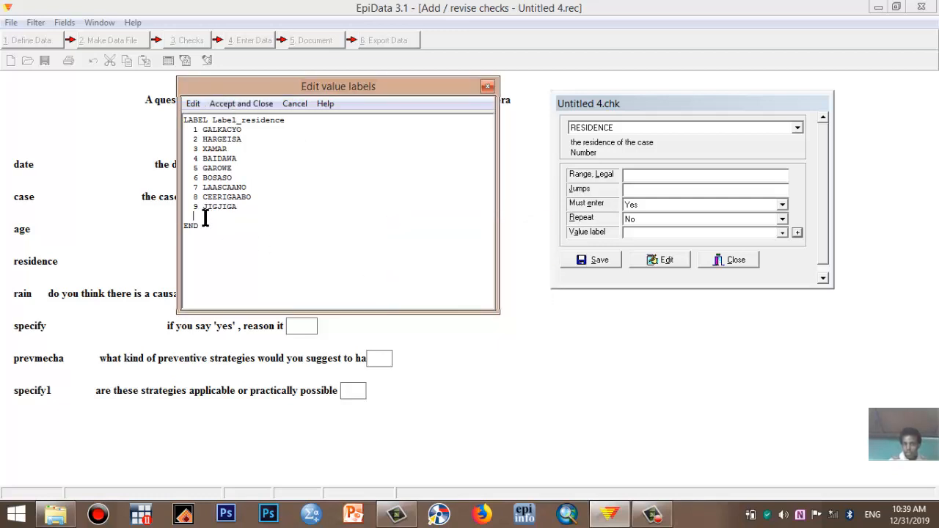
pyautogui.press('BackSpace')
pyautogui.click(232, 106)
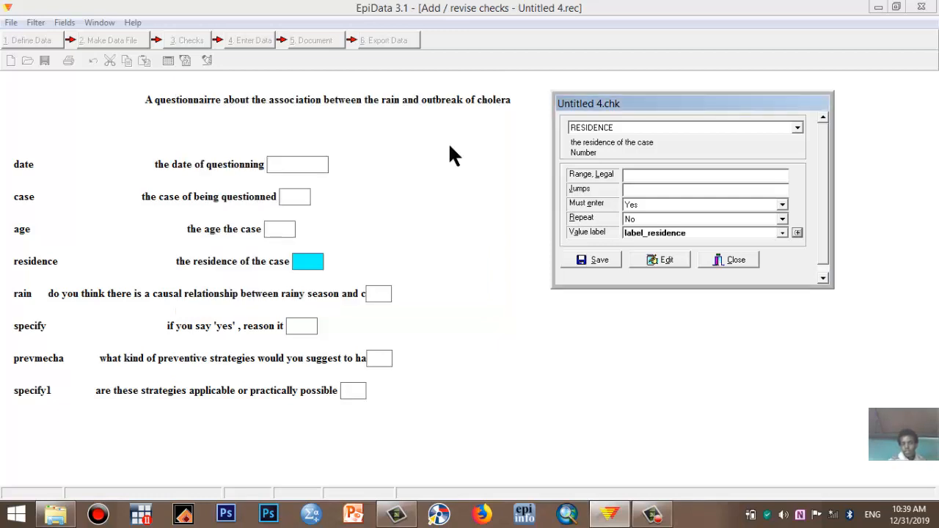
# Reopen the residence value labels, change label 2 to HARGEISA CADDEY without quotation marks, and try to accept the list.
pyautogui.click(796, 234)
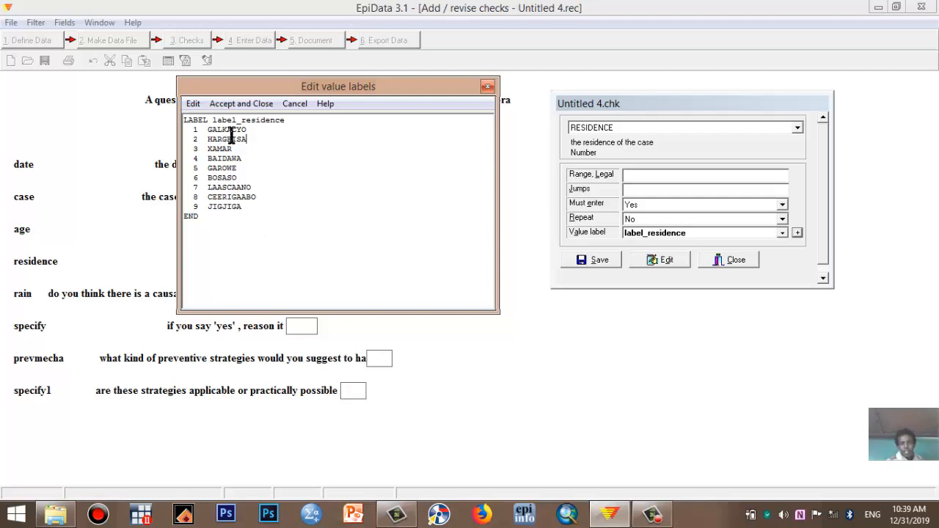
pyautogui.click(254, 140)
pyautogui.write('GADDEY')
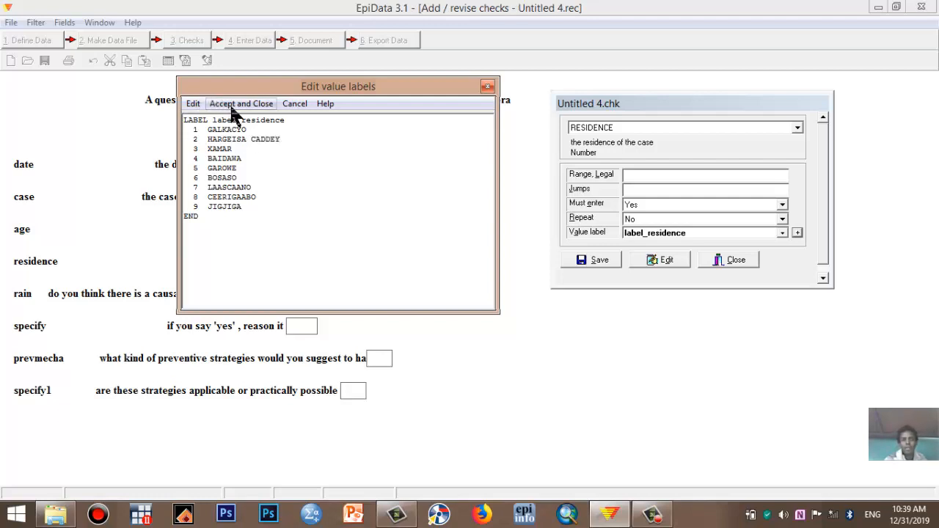
pyautogui.click(230, 104)
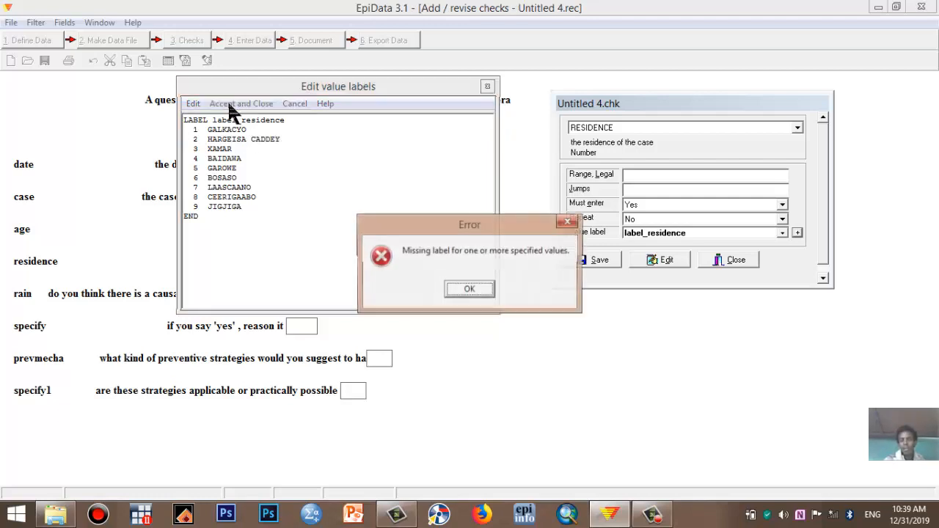
pyautogui.click(473, 290)
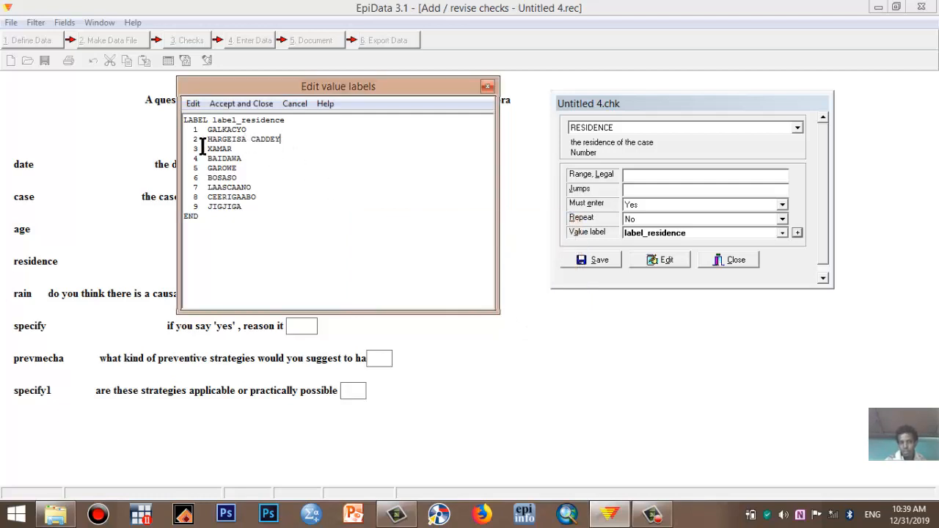
# Enclose HARGEISA CADDEY in double quotation marks and accept the residence labels, replacing the existing label_residence.
pyautogui.click(240, 138)
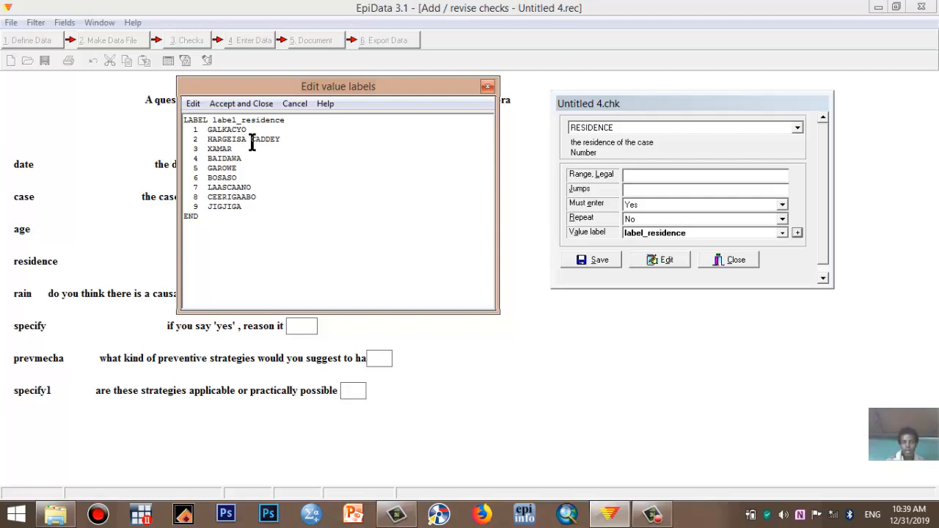
pyautogui.click(206, 139)
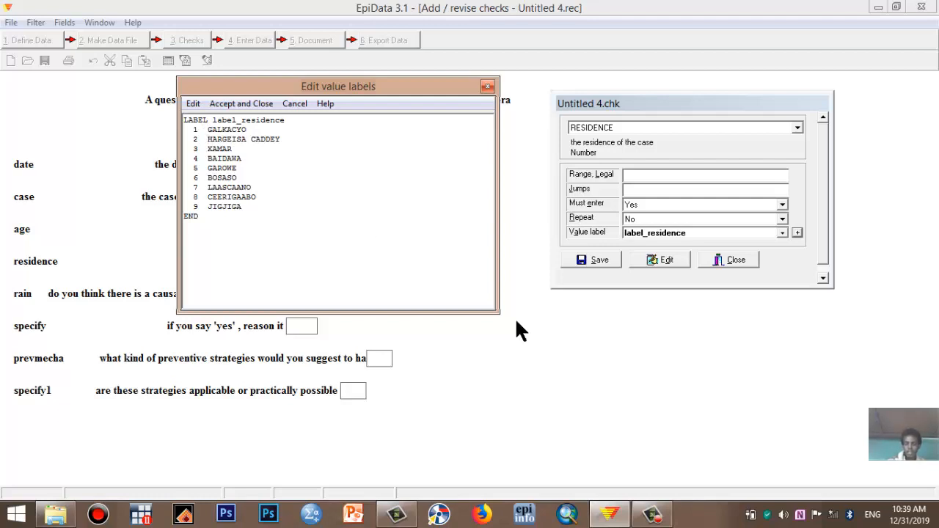
pyautogui.write('"')
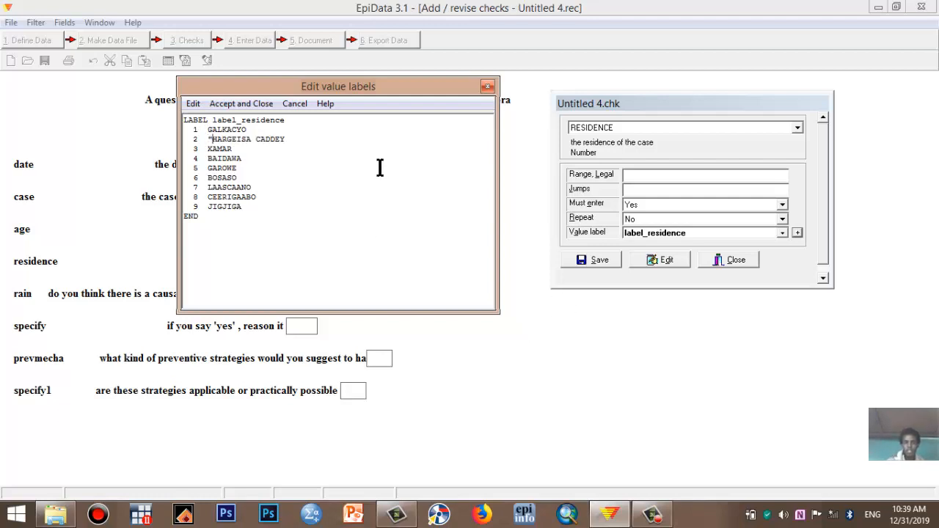
pyautogui.click(288, 139)
pyautogui.write('"')
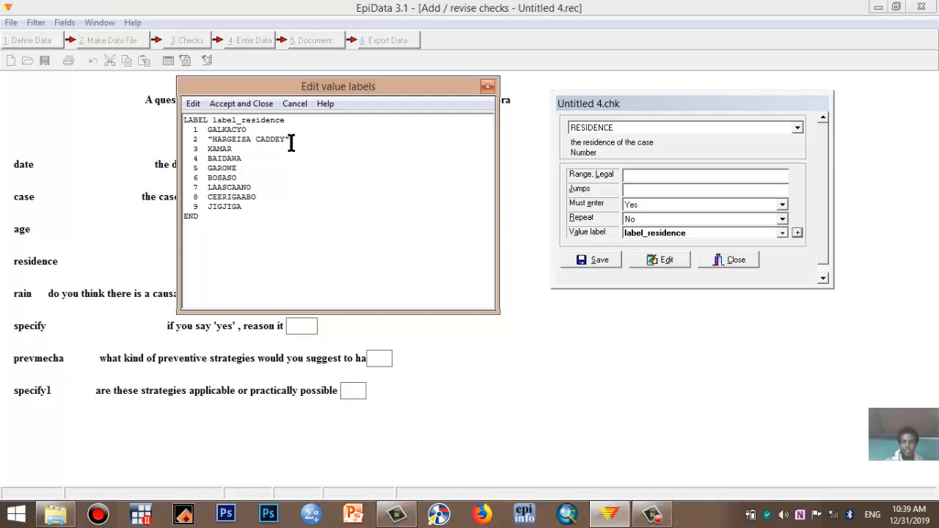
pyautogui.moveTo(290, 143); pyautogui.dragTo(284, 139)
pyautogui.click(208, 138)
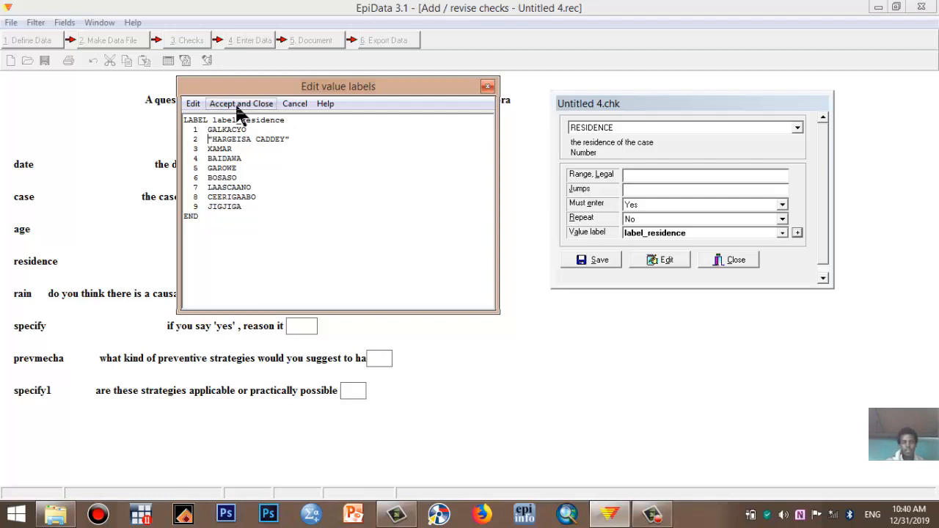
pyautogui.click(239, 105)
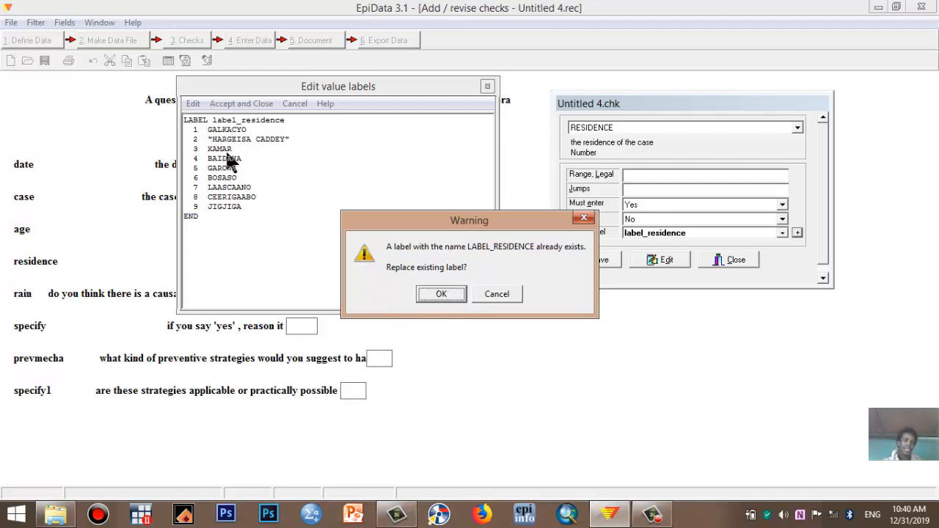
pyautogui.click(441, 295)
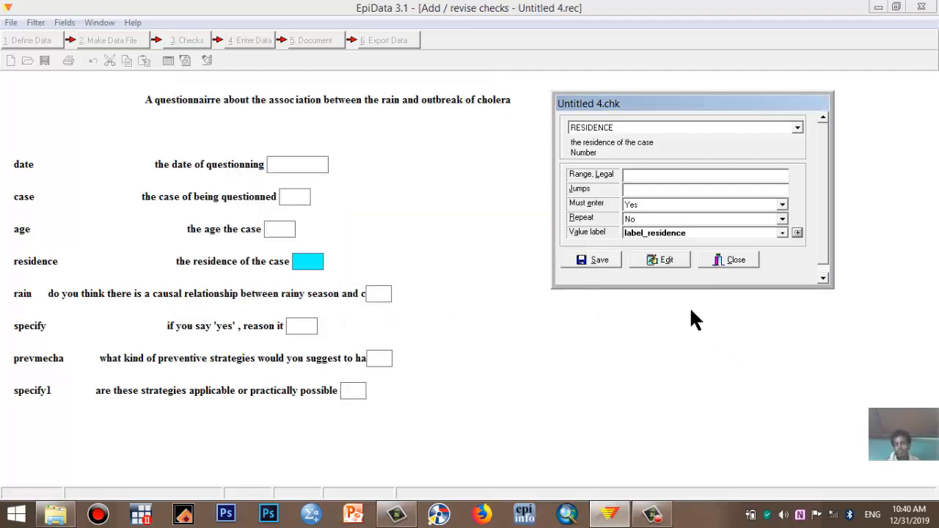
# Add SHOW after label_residence and a TYPE COMMENT line to the residence field's checks, accept them and save.
pyautogui.click(663, 262)
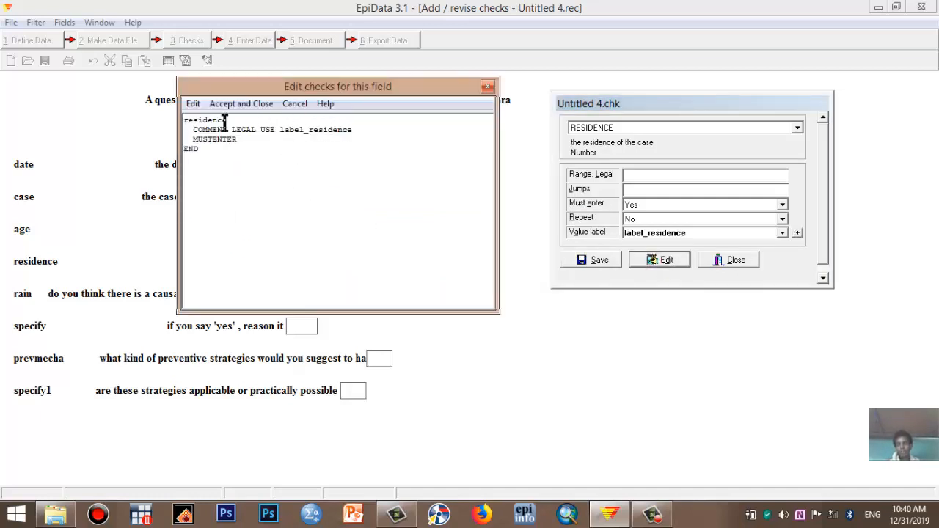
pyautogui.click(360, 129)
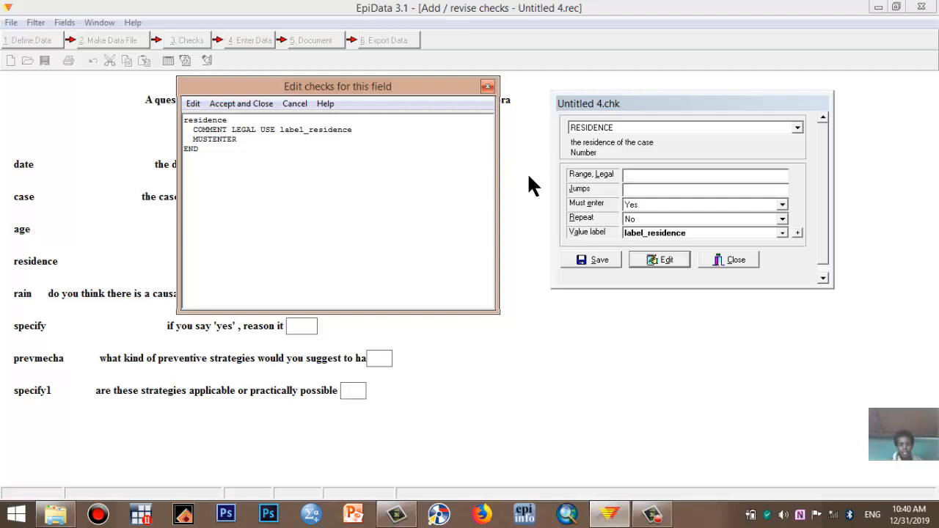
pyautogui.write('SHOW')
pyautogui.press('Return')
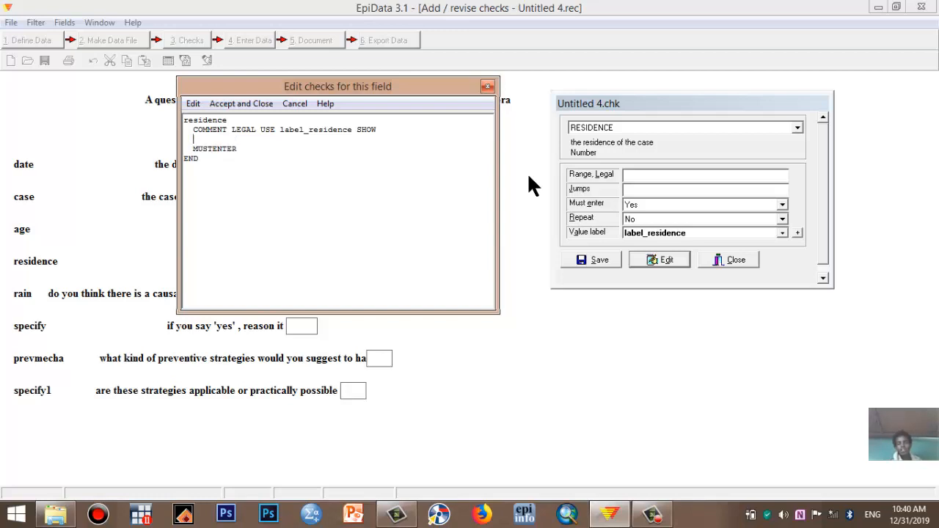
pyautogui.write('TYPE COMMENT')
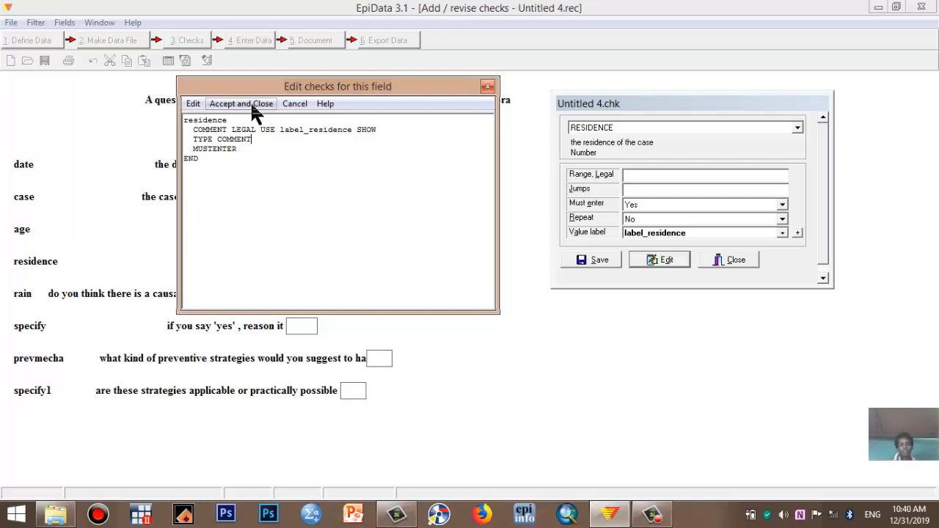
pyautogui.click(240, 104)
pyautogui.click(602, 259)
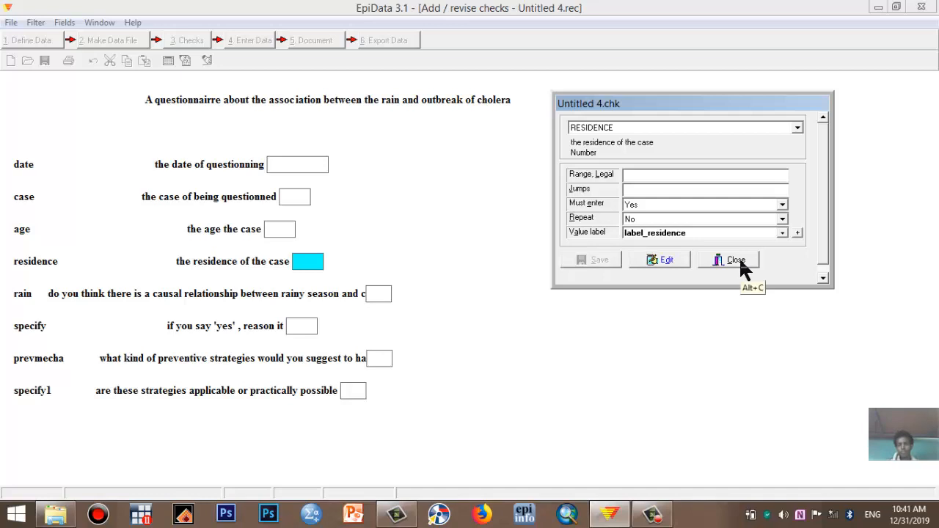
# Select the rain field for check definition.
pyautogui.click(379, 293)
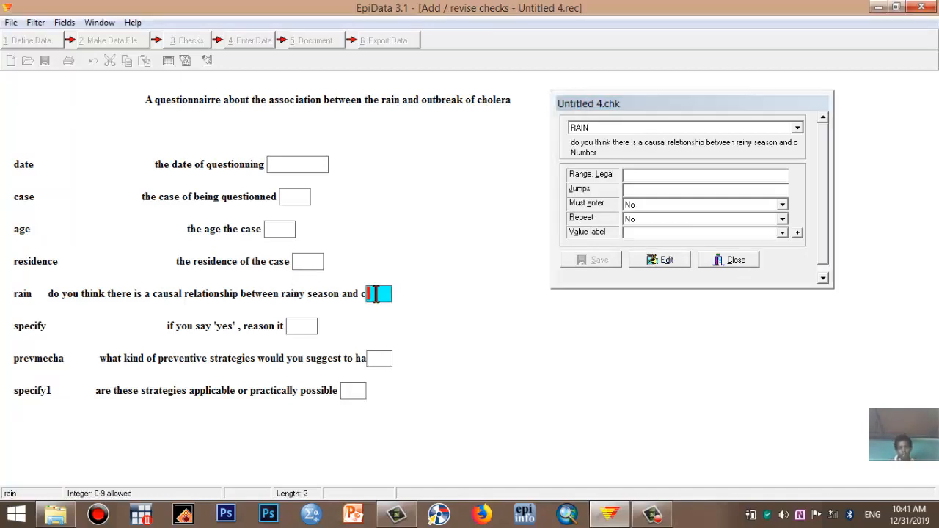
pyautogui.click(312, 261)
pyautogui.click(379, 294)
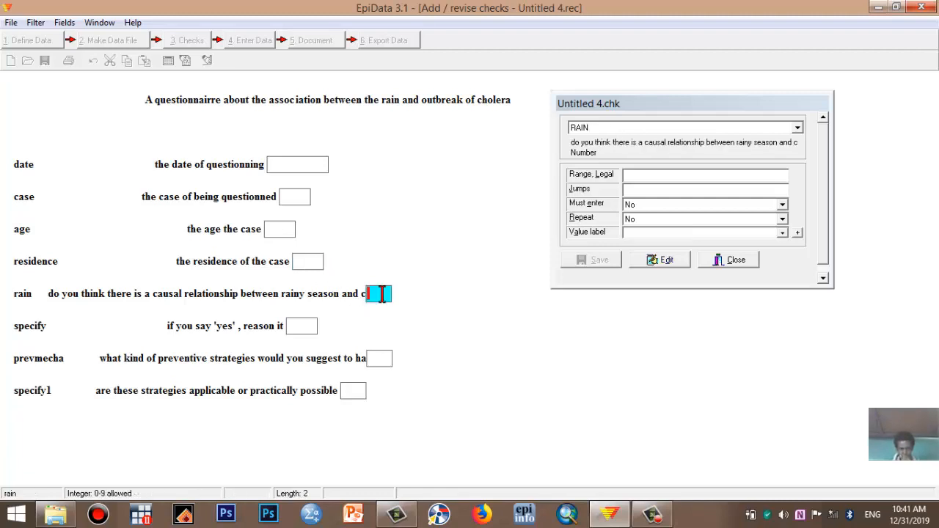
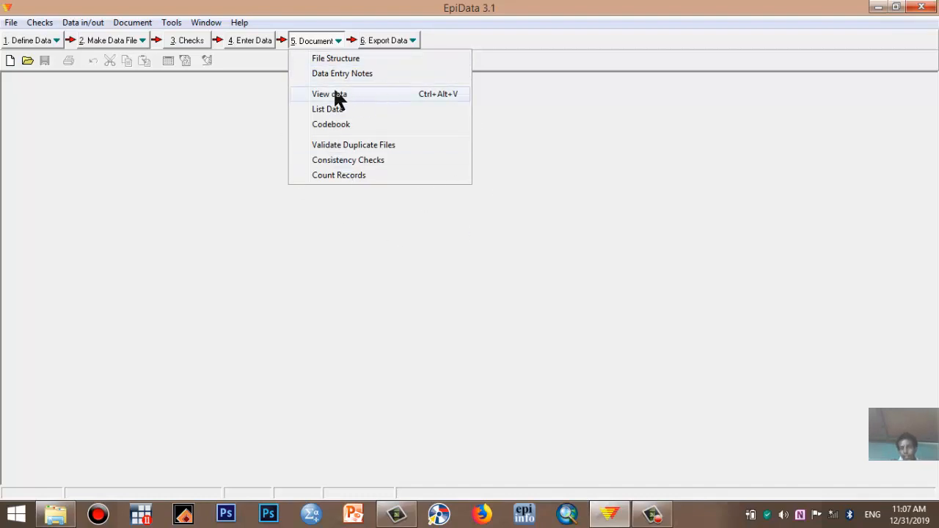
# Open the Untitled 4 data file for viewing and select all of its records.
pyautogui.click(335, 94)
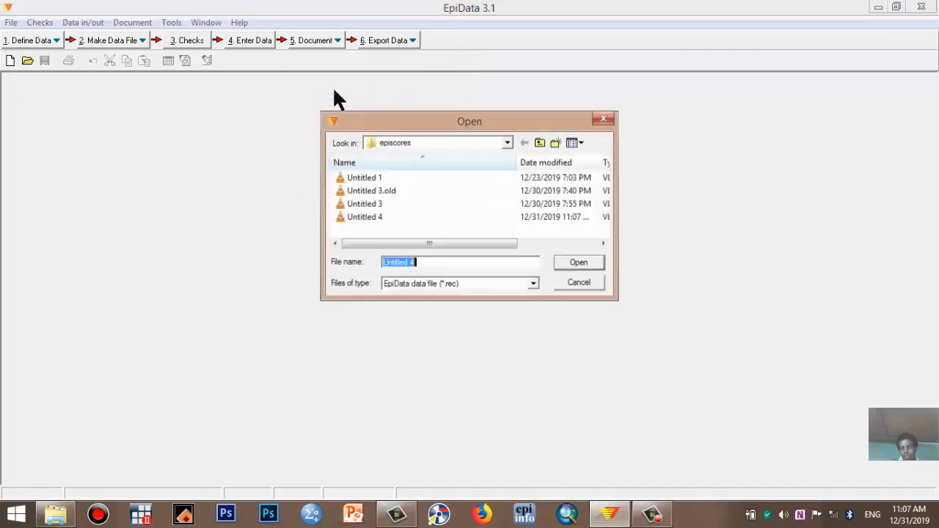
pyautogui.click(352, 218)
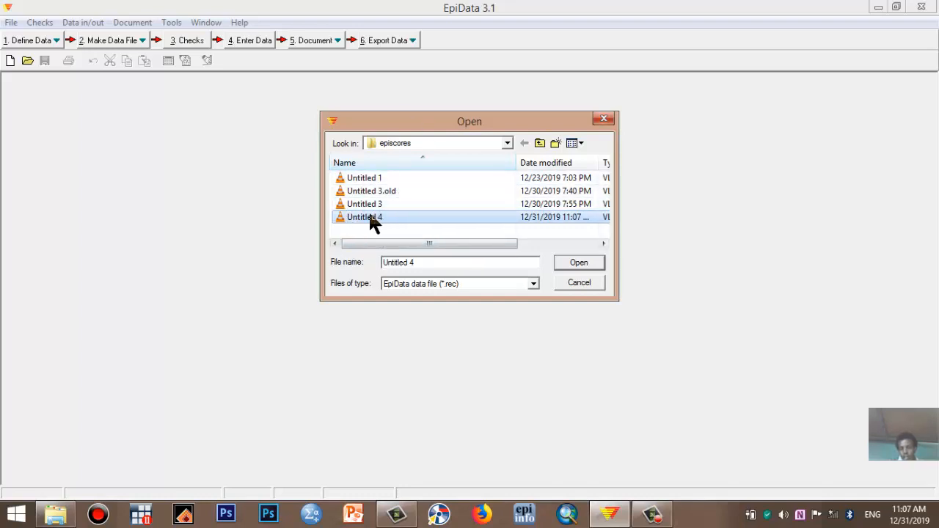
pyautogui.click(584, 264)
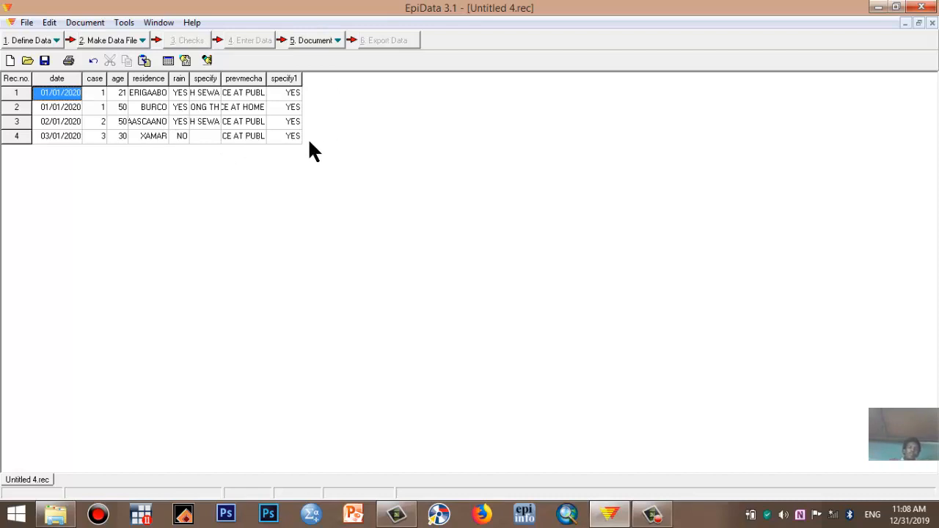
pyautogui.moveTo(40, 97); pyautogui.dragTo(293, 138)
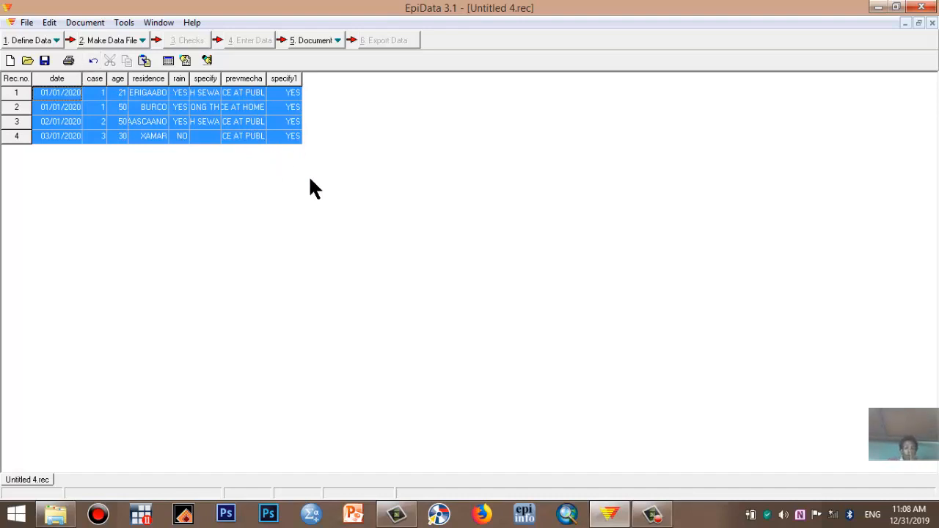
# Show the records' values instead of labels and examine the age, date, residence, rain, specify and prevmecha entries.
pyautogui.click(48, 22)
pyautogui.moveTo(124, 23)
pyautogui.moveTo(50, 22)
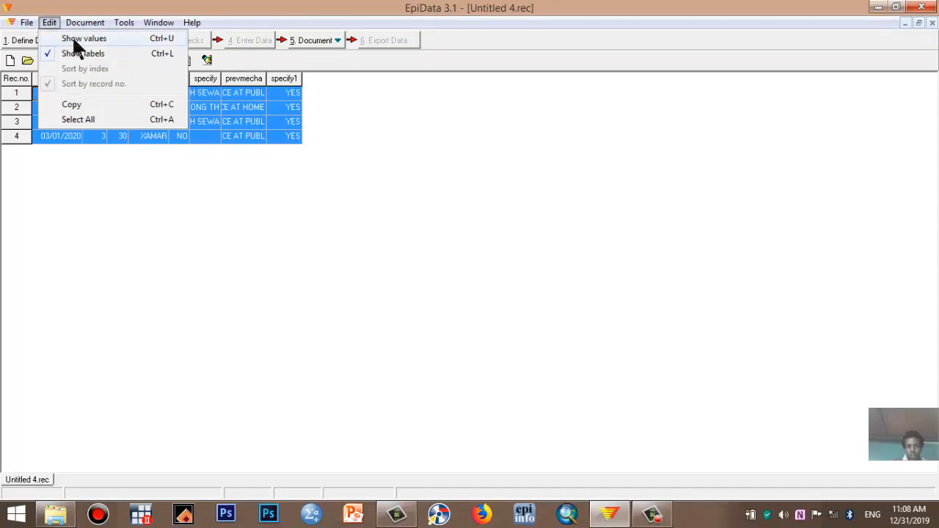
pyautogui.click(74, 39)
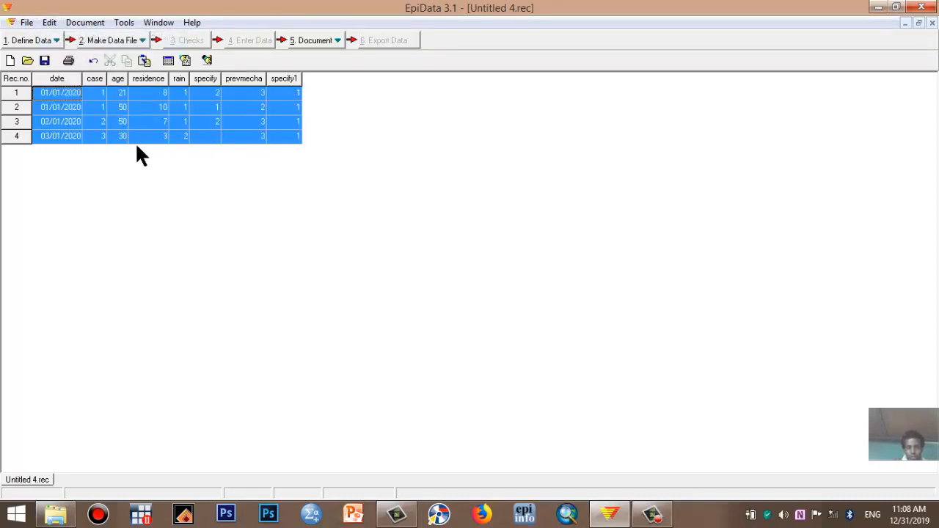
pyautogui.click(117, 122)
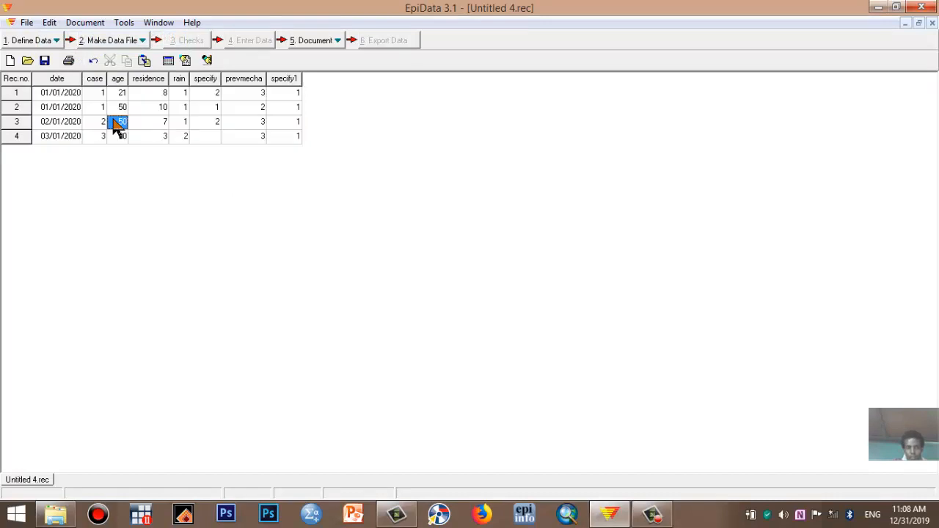
pyautogui.click(51, 82)
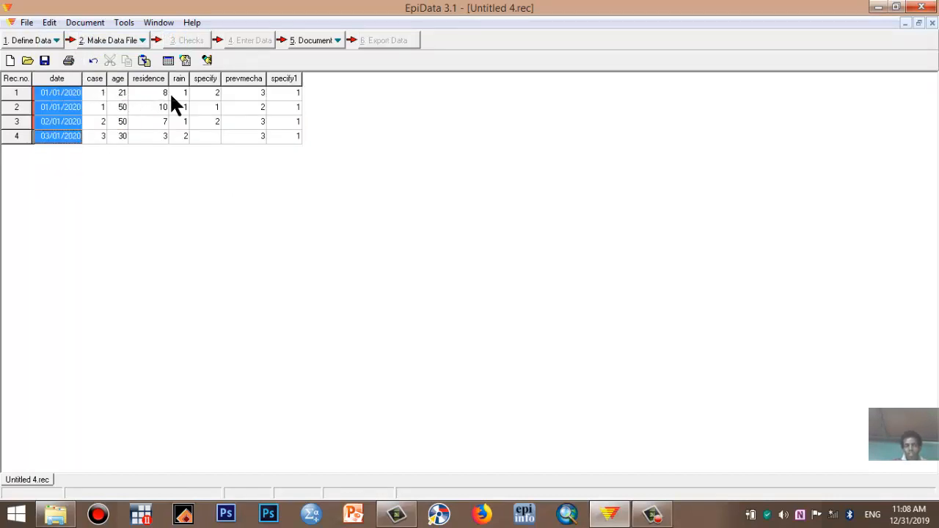
pyautogui.click(145, 95)
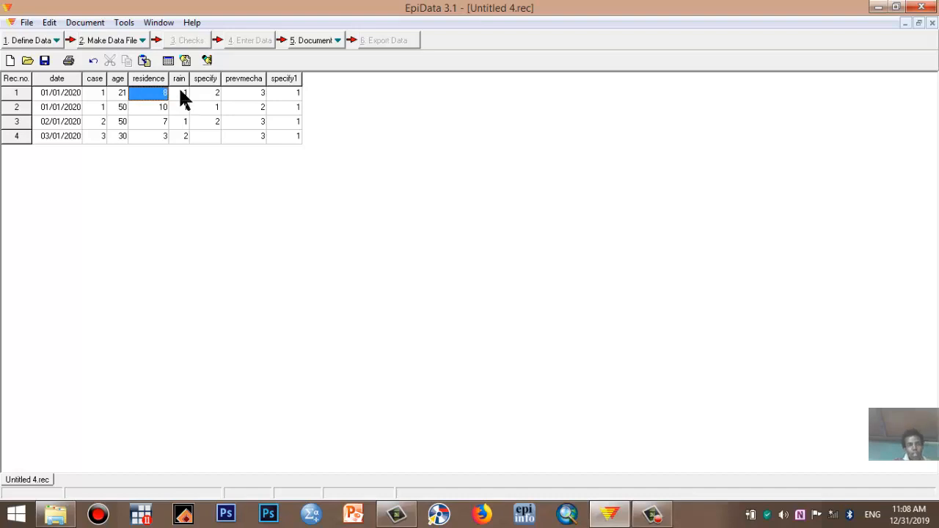
pyautogui.click(181, 91)
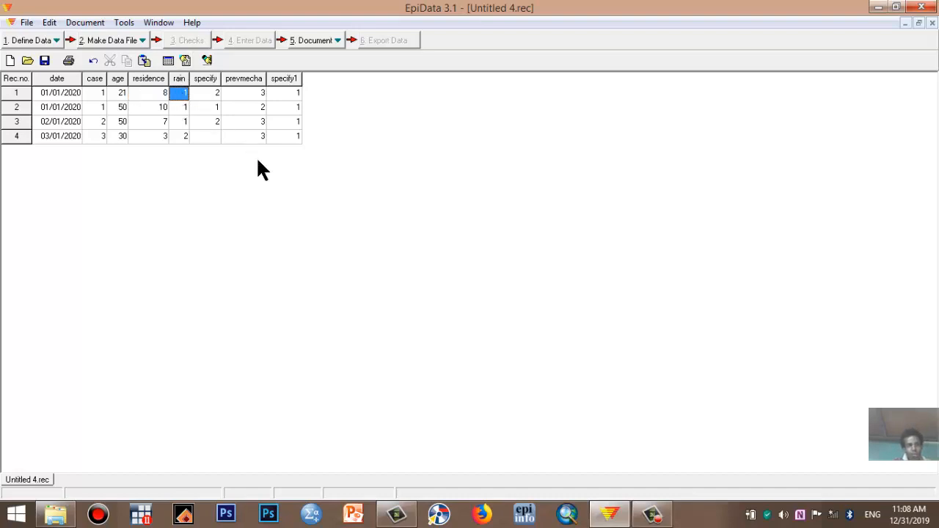
pyautogui.click(204, 93)
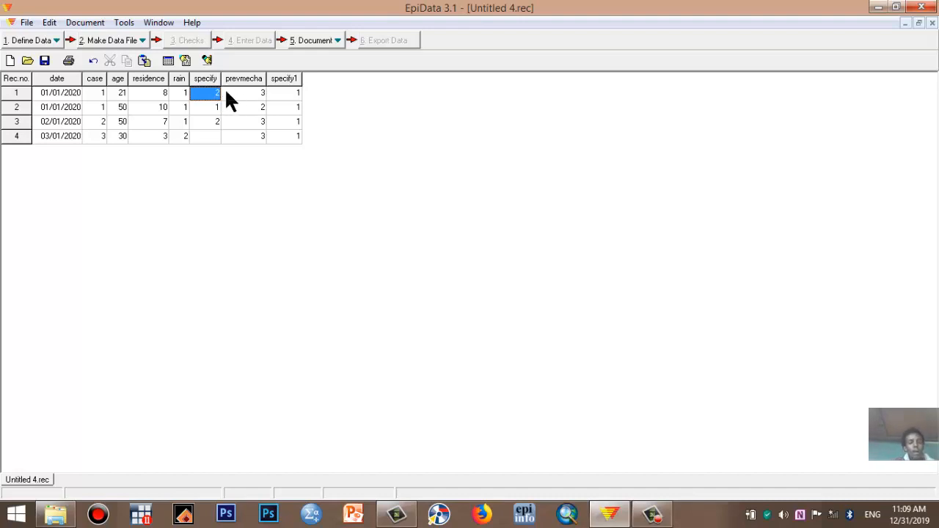
pyautogui.click(251, 89)
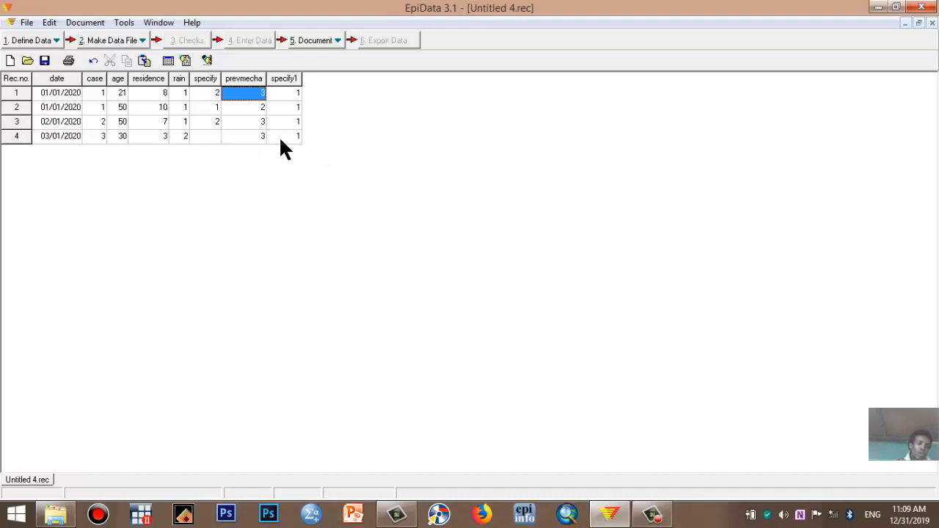
pyautogui.click(262, 123)
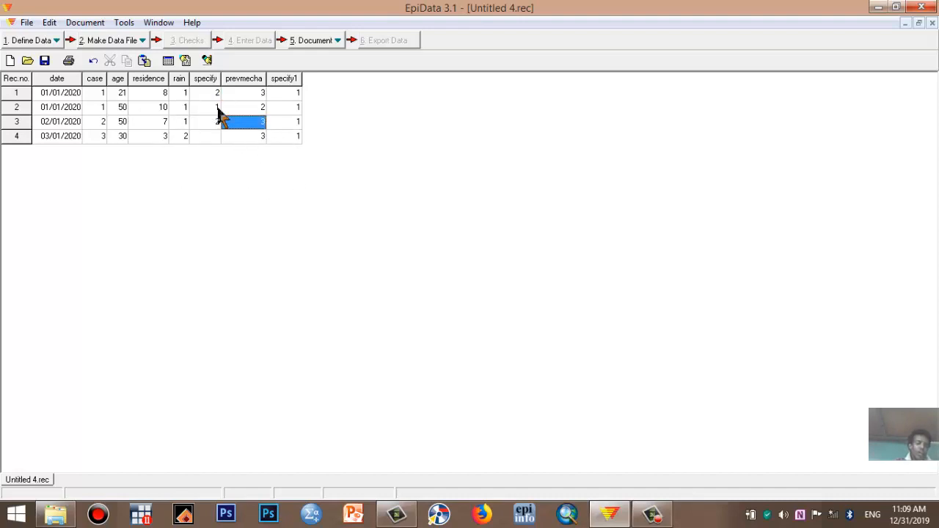
# Show the records' labels again and close the Untitled 4 data view.
pyautogui.click(47, 23)
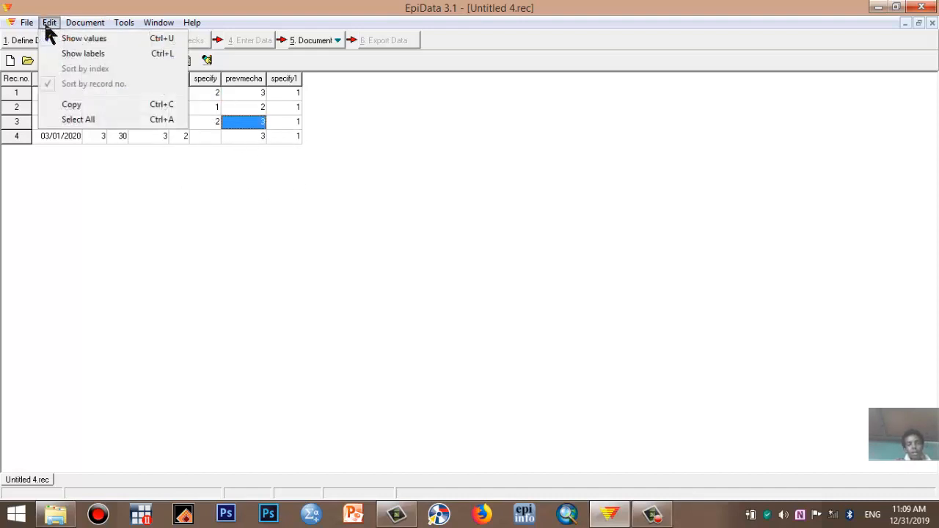
pyautogui.click(76, 54)
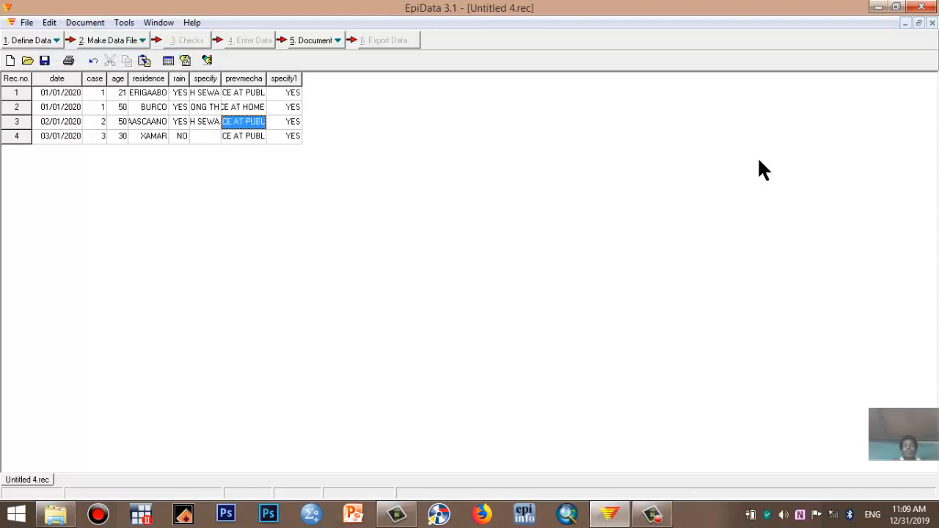
pyautogui.hotkey('ctrl', 'F4')
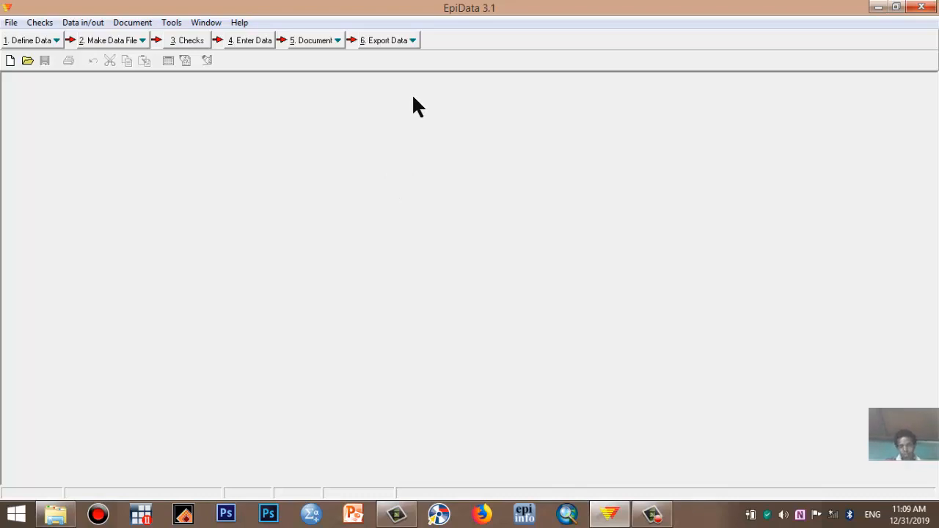
# Export all records and fields of the Untitled 4 data file to the Excel file Untitled 4.xls in the episcores folder.
pyautogui.click(413, 41)
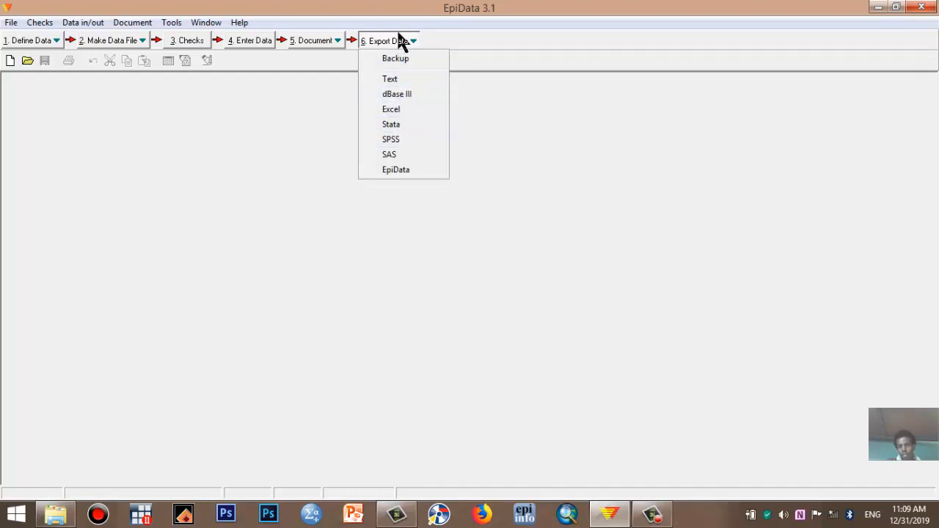
pyautogui.click(526, 127)
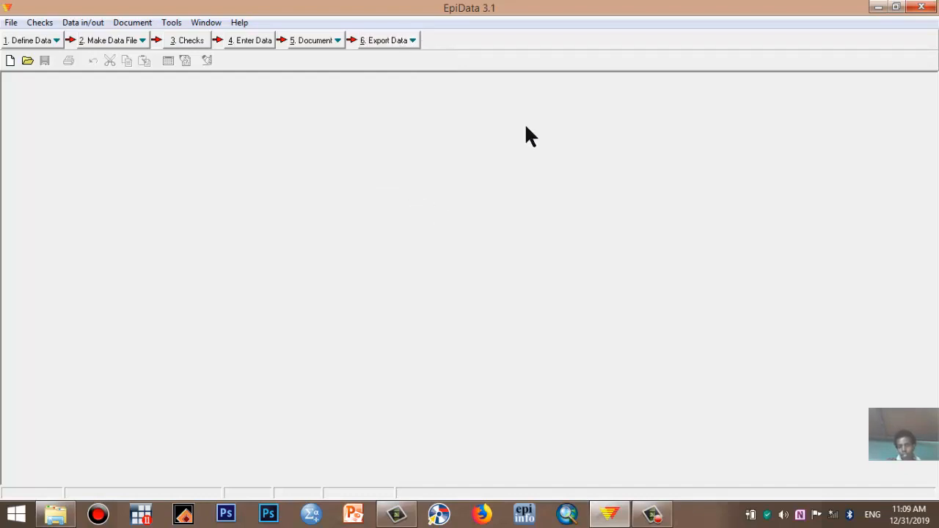
pyautogui.click(411, 42)
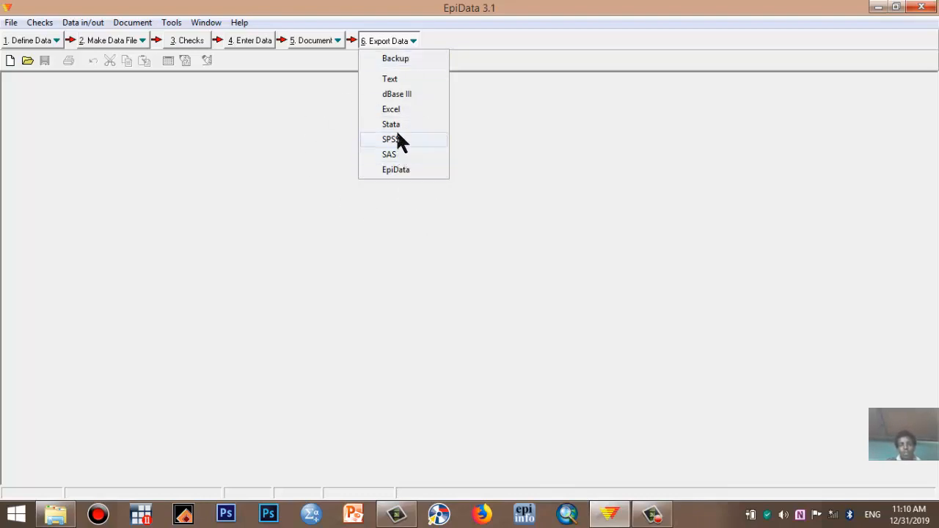
pyautogui.click(391, 109)
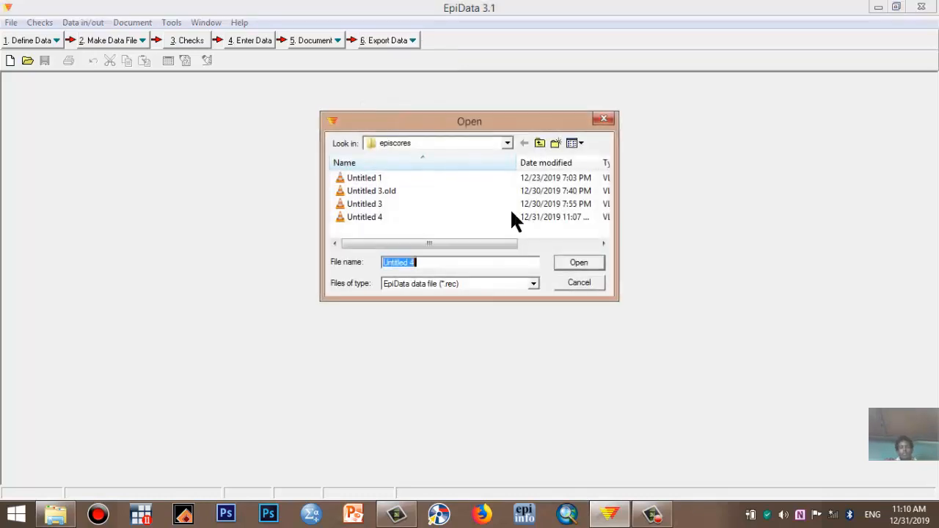
pyautogui.click(356, 219)
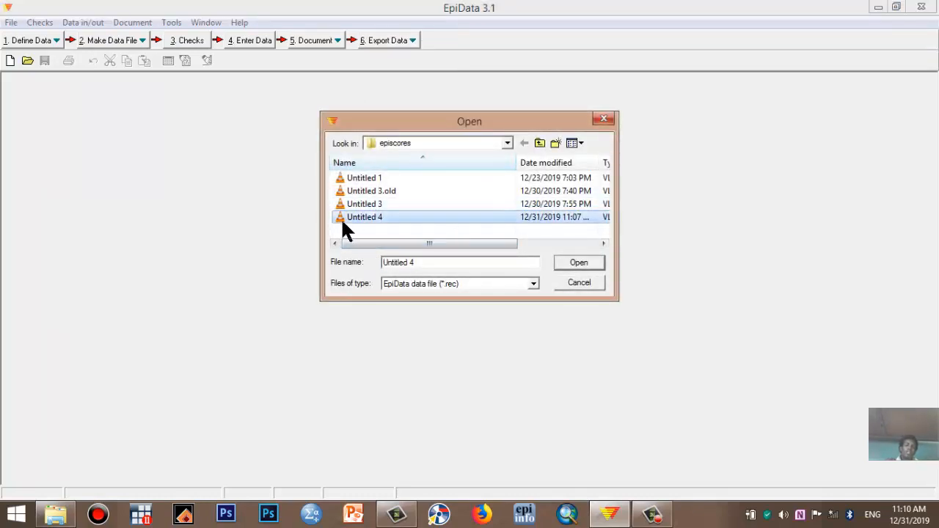
pyautogui.click(586, 265)
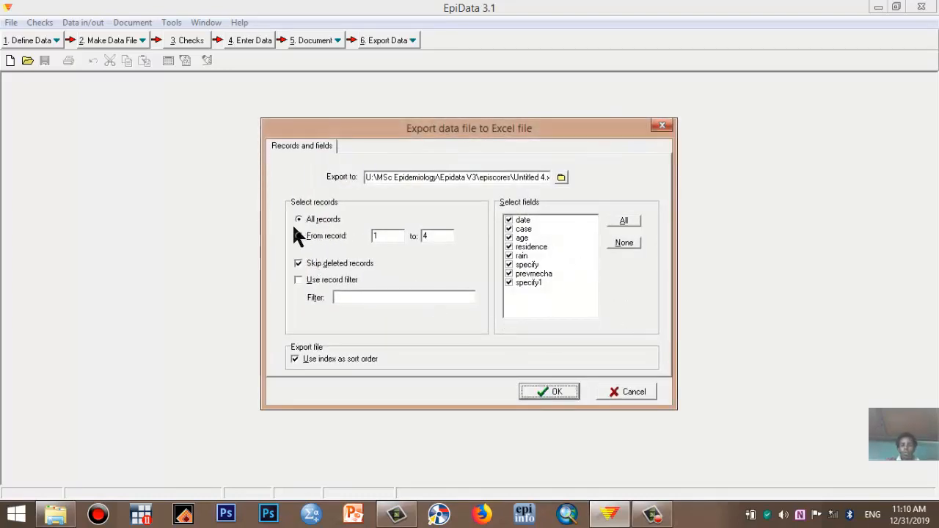
pyautogui.click(509, 256)
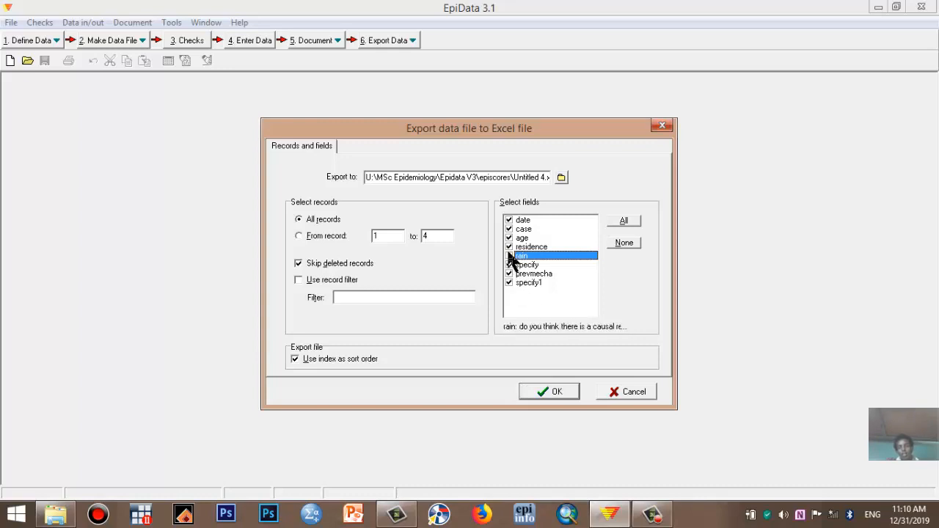
pyautogui.click(509, 256)
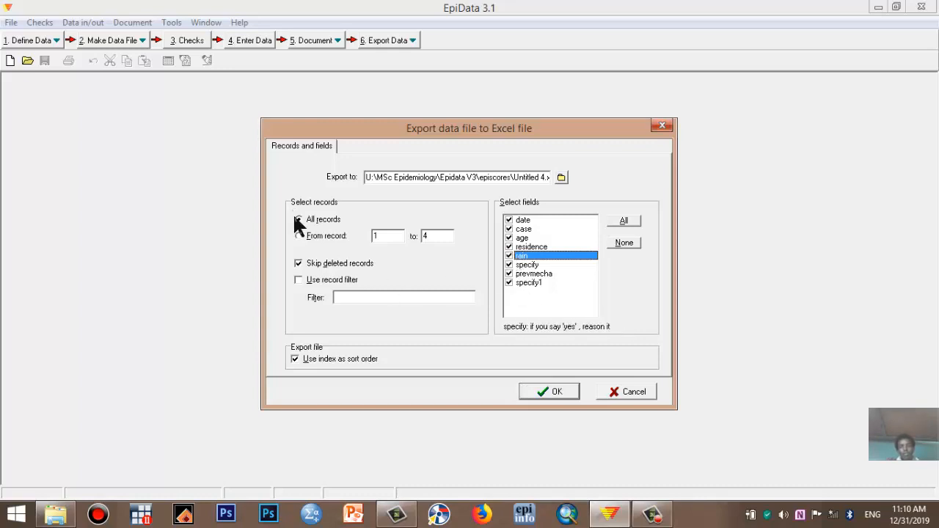
pyautogui.click(558, 392)
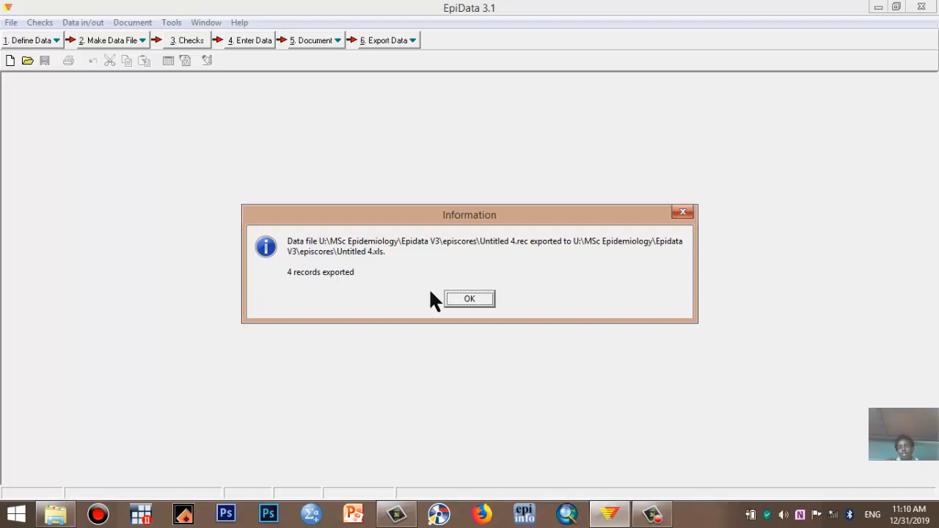
pyautogui.click(470, 300)
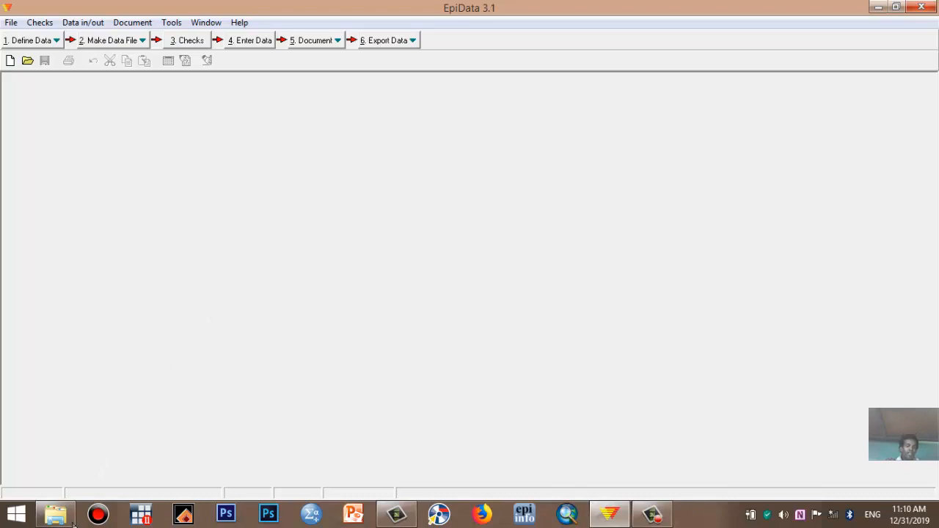
# Switch to File Explorer and open the episcores folder inside Epidata V3.
pyautogui.moveTo(56, 514)
pyautogui.click(65, 475)
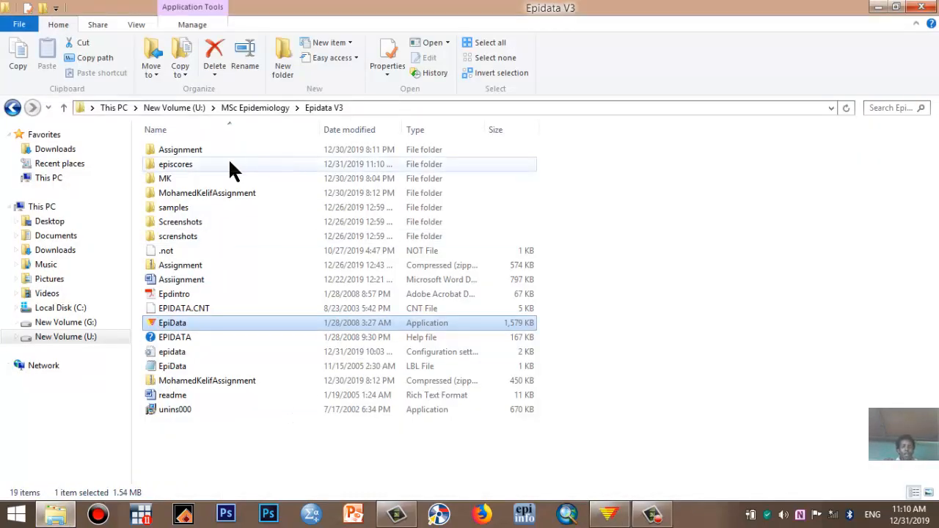
pyautogui.click(309, 111)
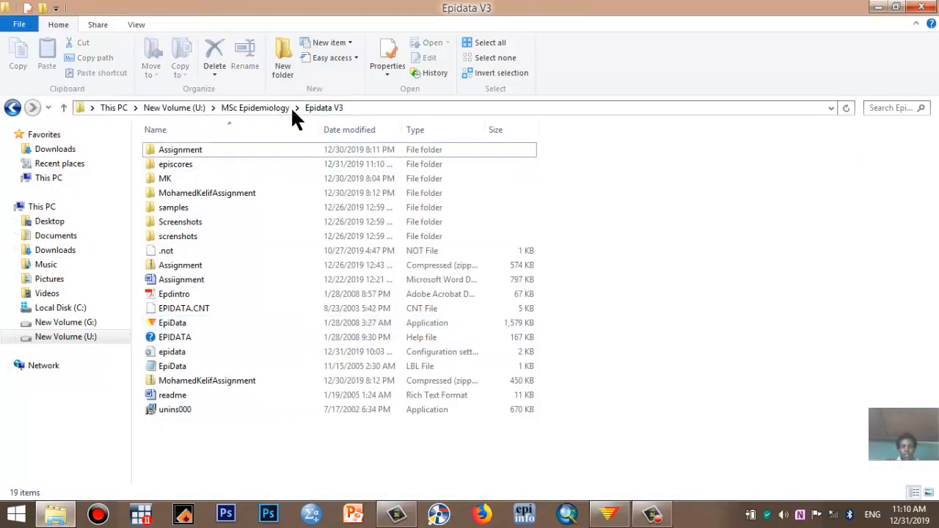
pyautogui.doubleClick(181, 166)
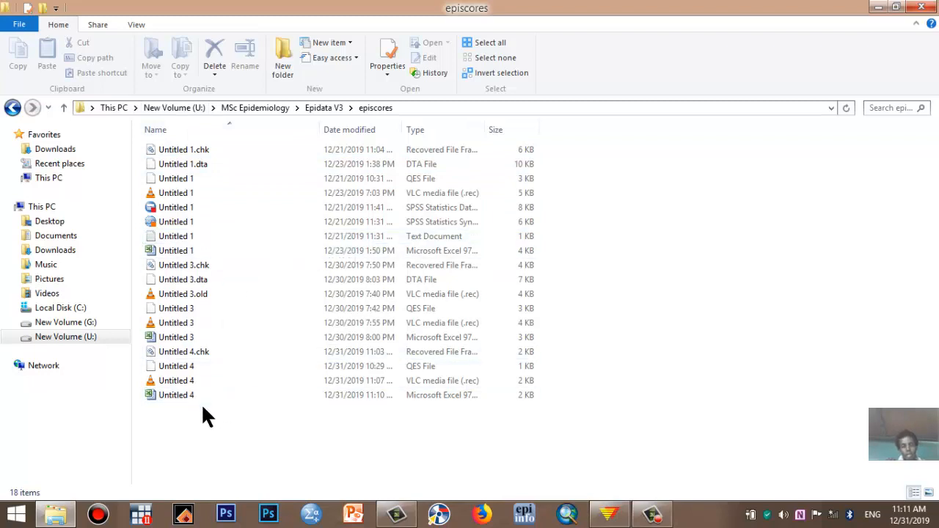
# Examine the four Untitled 4 files, checking the type of the chk, QES and rec files individually.
pyautogui.moveTo(218, 417); pyautogui.dragTo(173, 354)
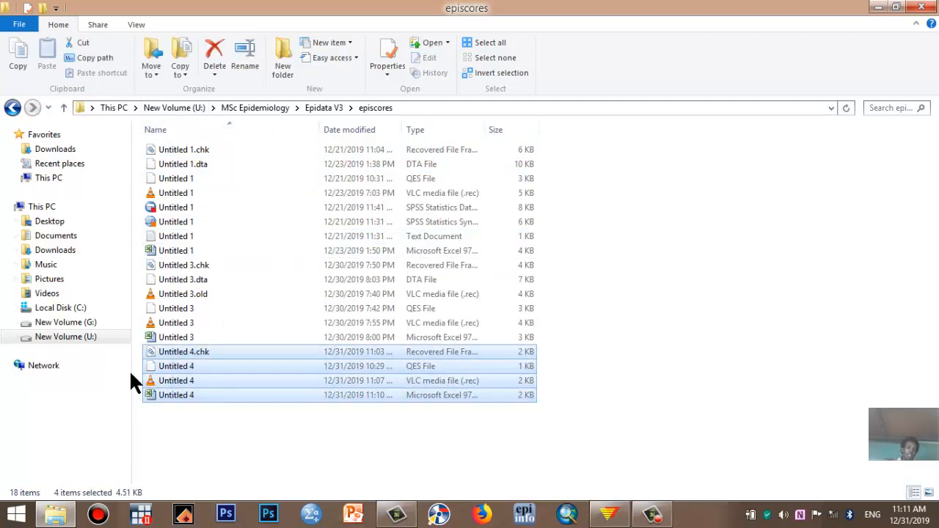
pyautogui.click(193, 450)
pyautogui.click(196, 351)
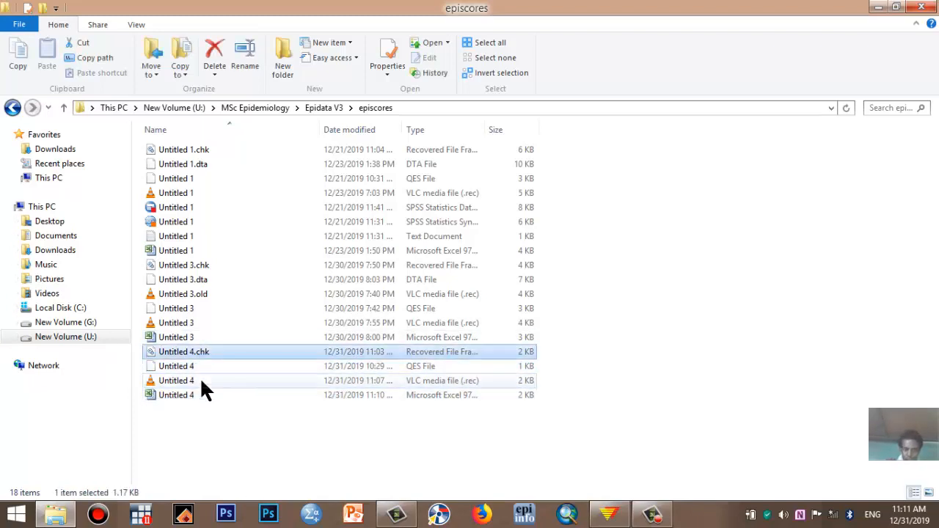
pyautogui.click(178, 367)
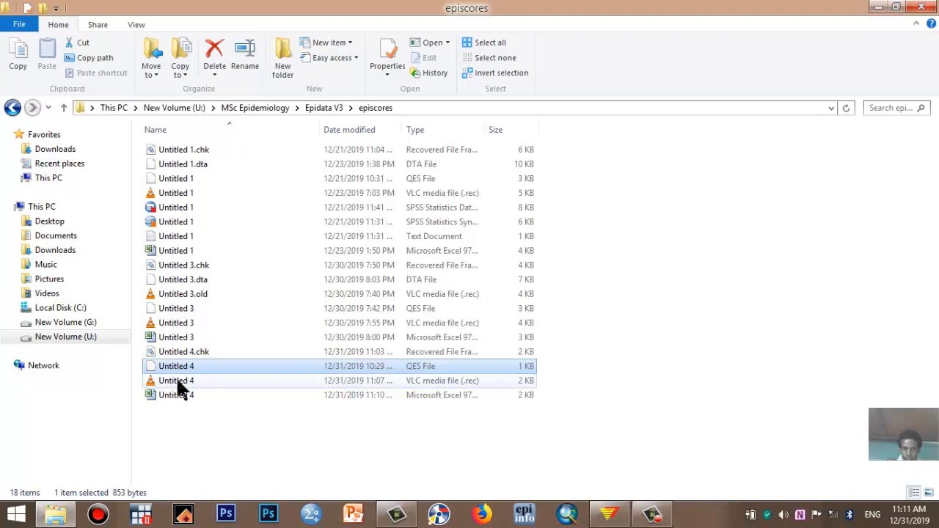
pyautogui.click(178, 382)
pyautogui.click(424, 365)
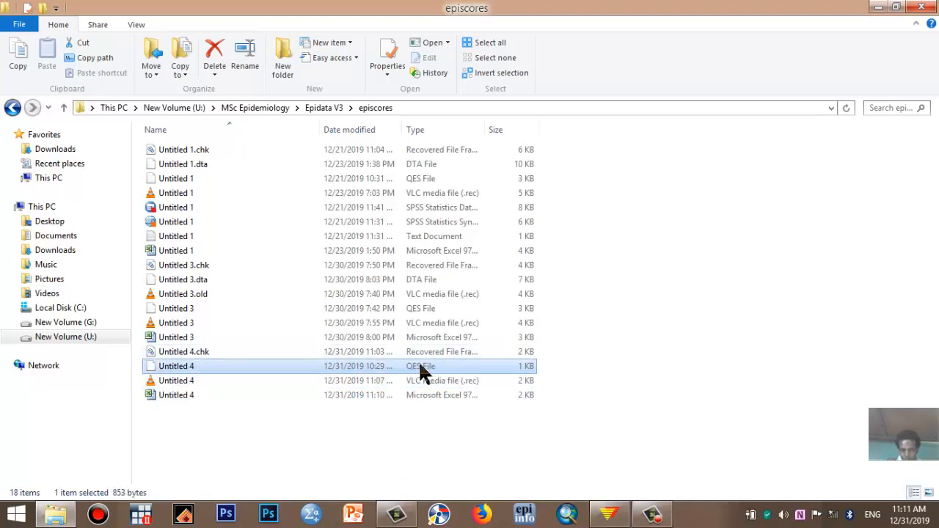
pyautogui.click(206, 351)
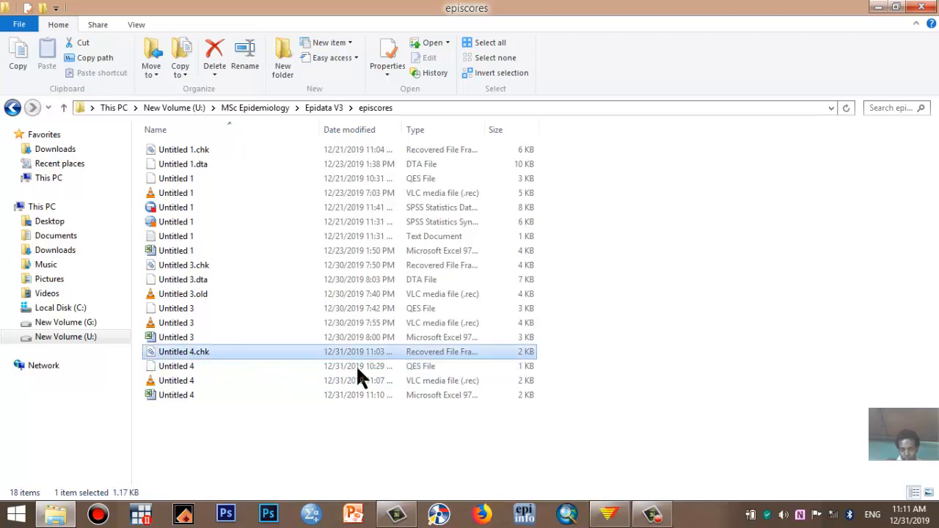
pyautogui.click(188, 378)
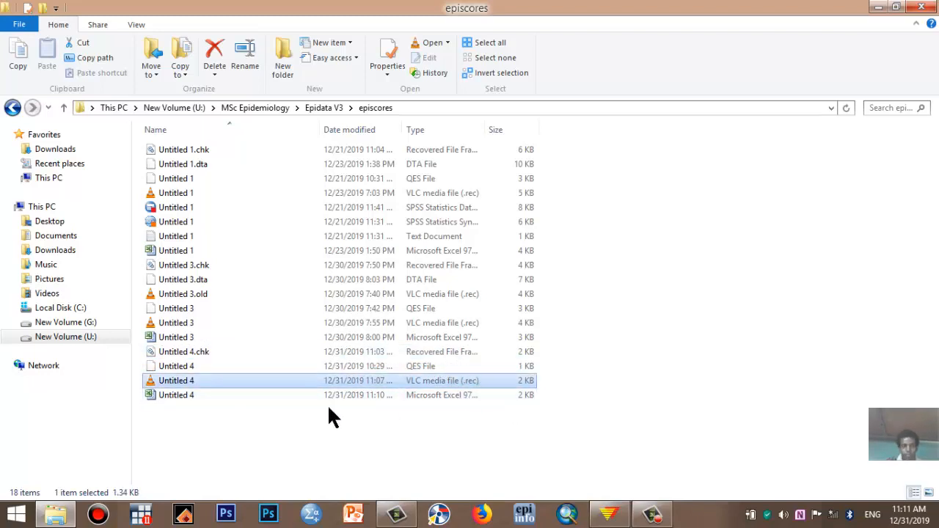
# Open the exported Untitled 4 worksheet in Excel and examine its variable columns and records.
pyautogui.click(169, 395)
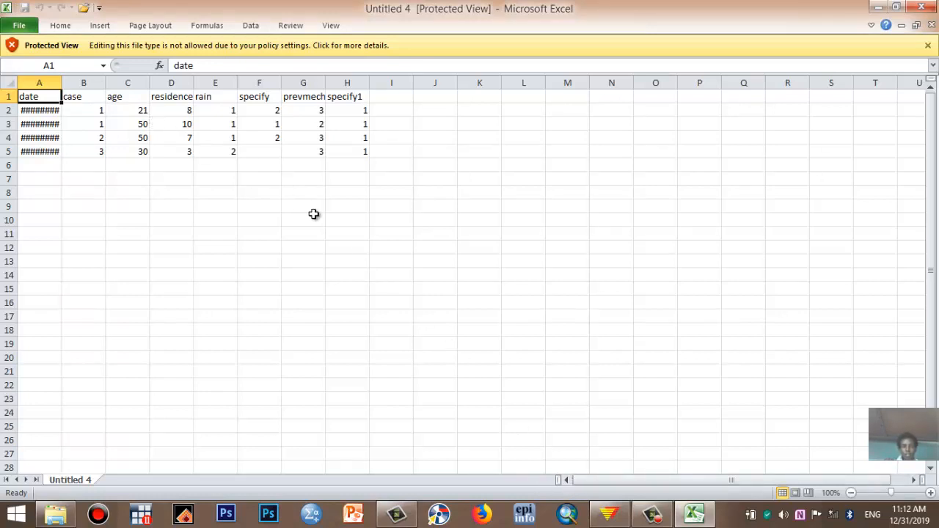
pyautogui.moveTo(596, 518)
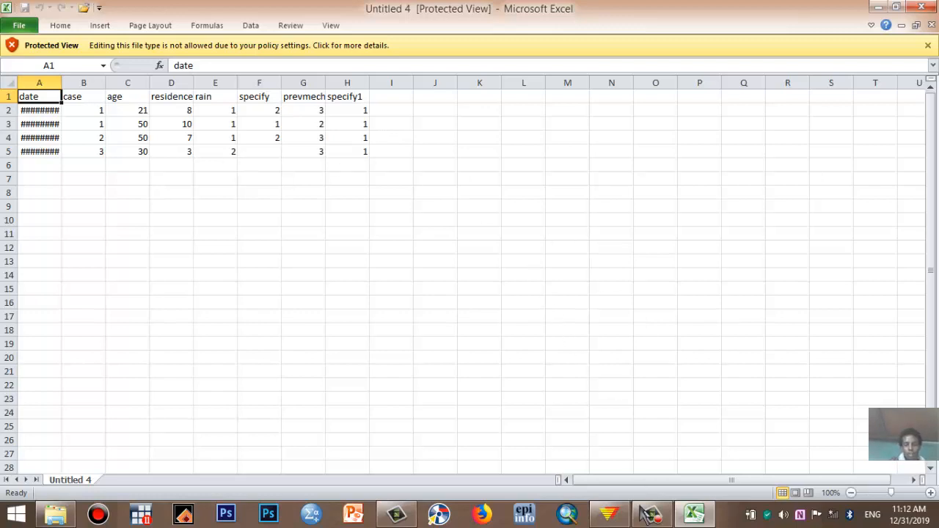
pyautogui.moveTo(650, 514)
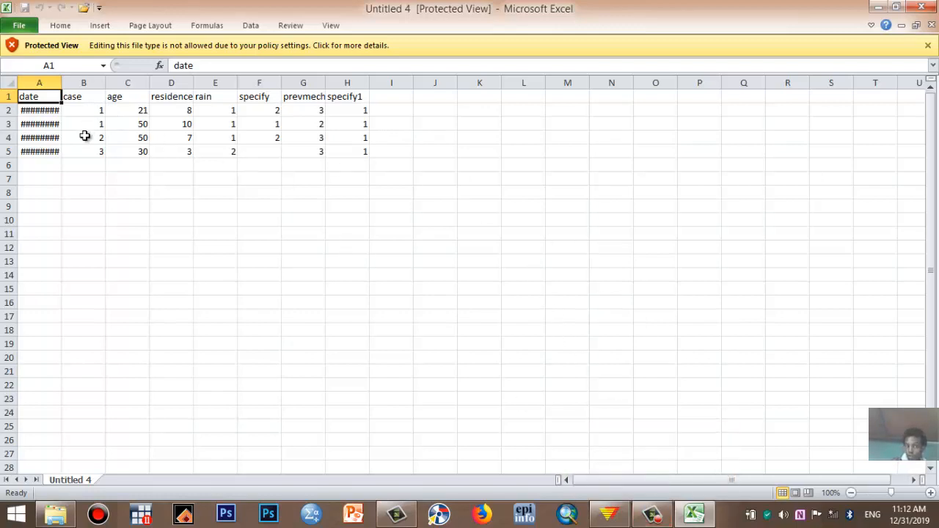
pyautogui.click(161, 225)
pyautogui.click(320, 272)
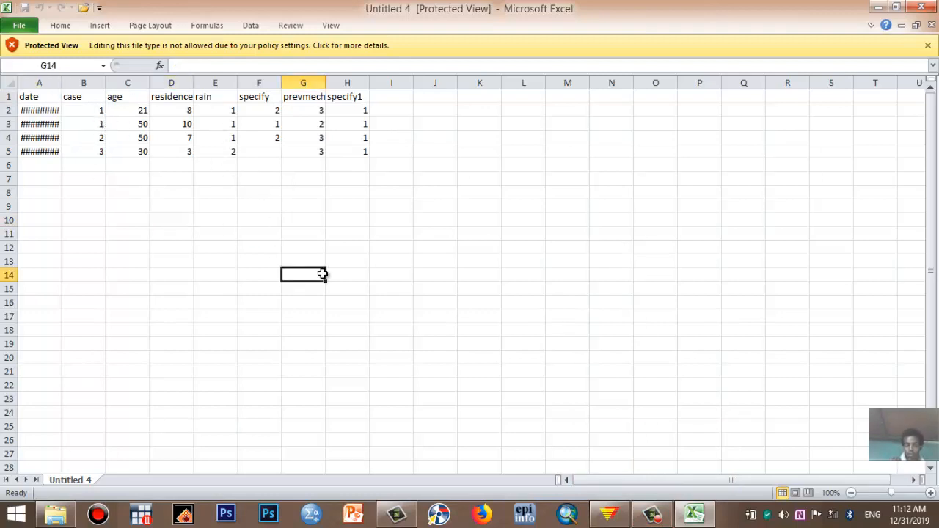
pyautogui.click(335, 176)
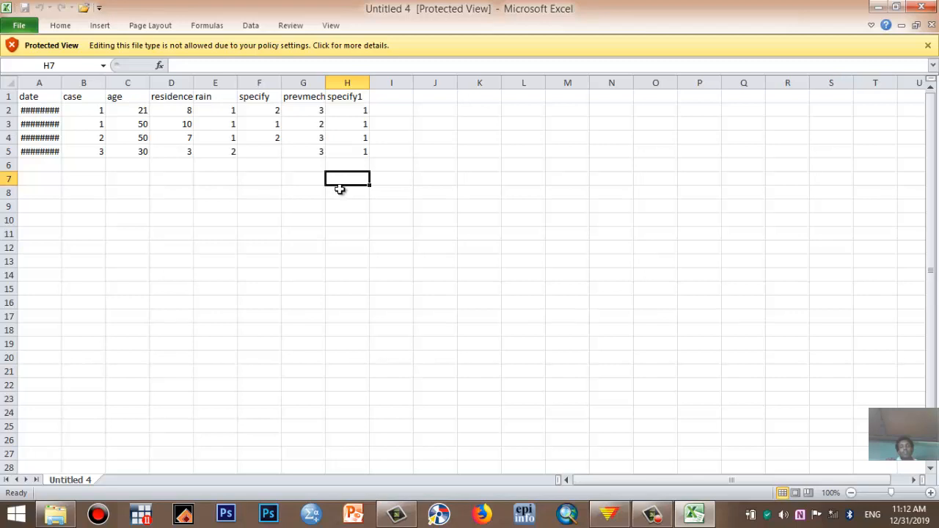
pyautogui.click(186, 238)
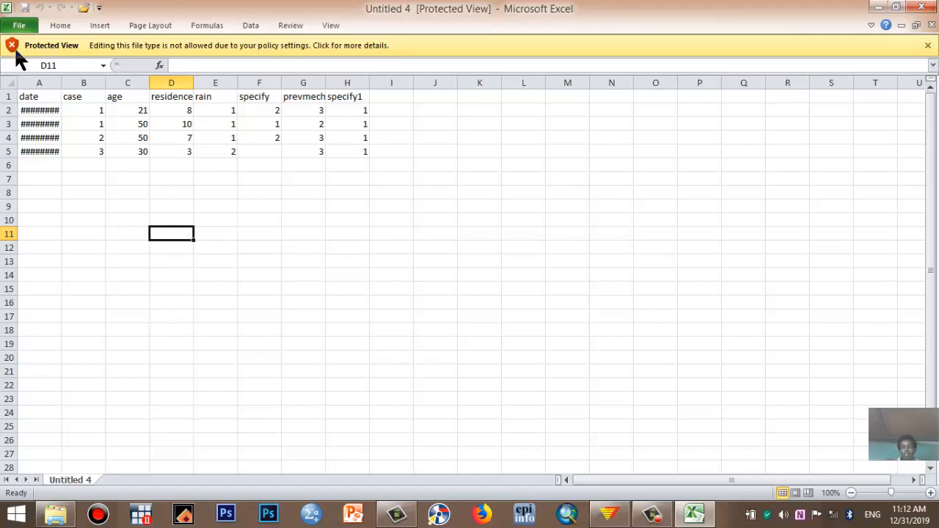
pyautogui.click(131, 174)
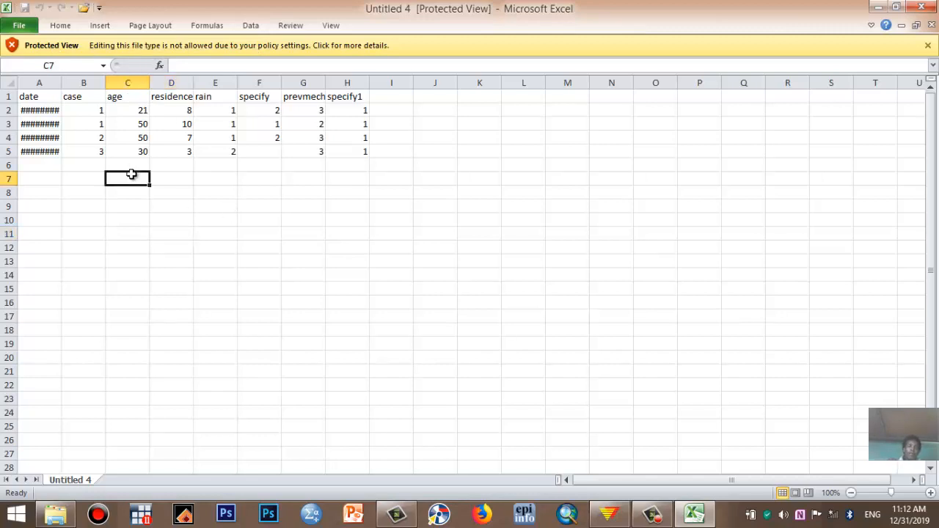
pyautogui.click(478, 154)
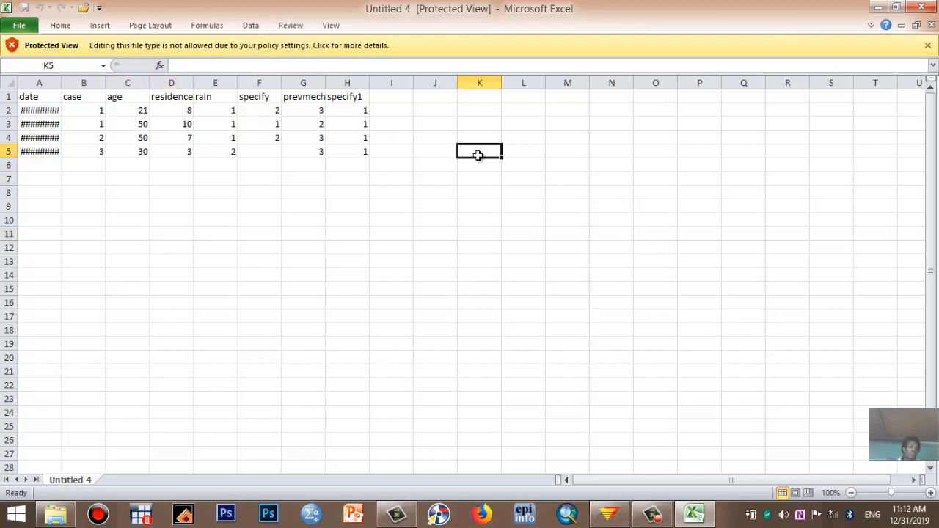
pyautogui.click(491, 225)
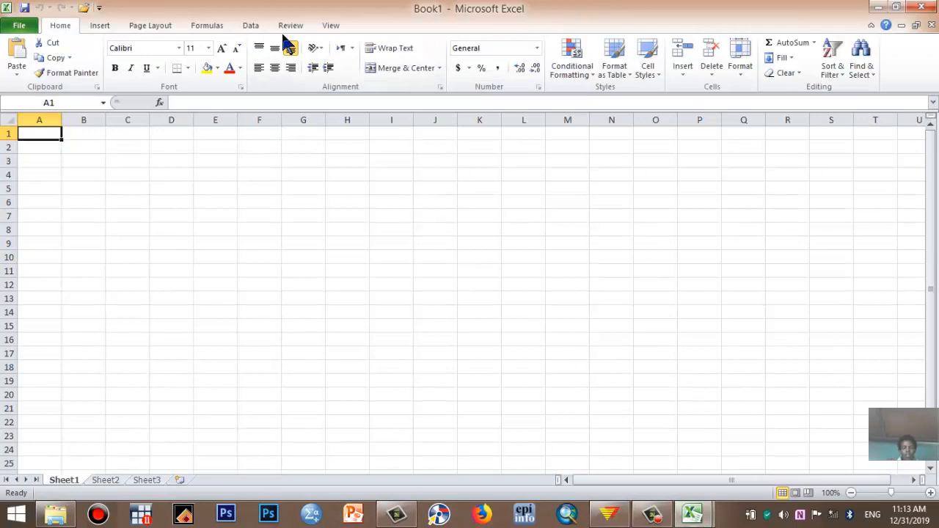
# Try entering RTFF in cell A1 and DGDFFG in cell J5 of a blank workbook, and close it without saving.
pyautogui.write('RTFF')
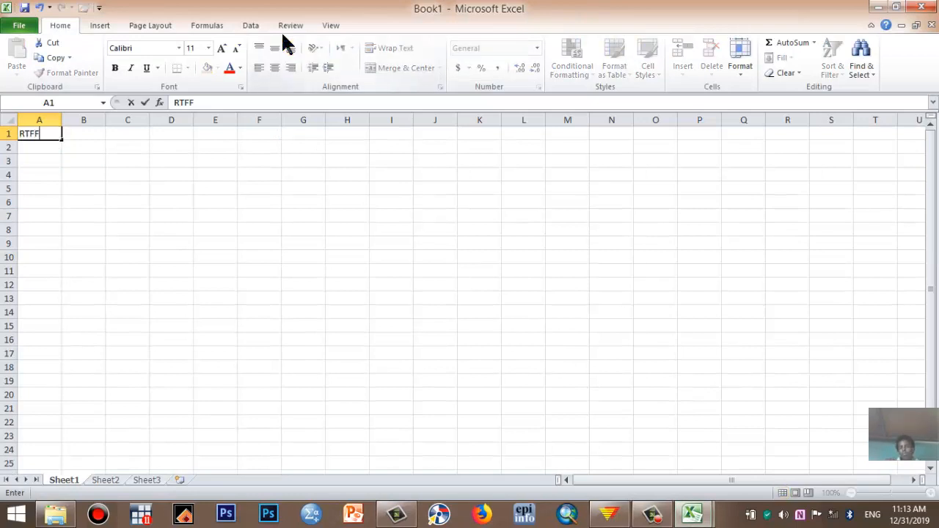
pyautogui.click(446, 188)
pyautogui.write('DGDFFG')
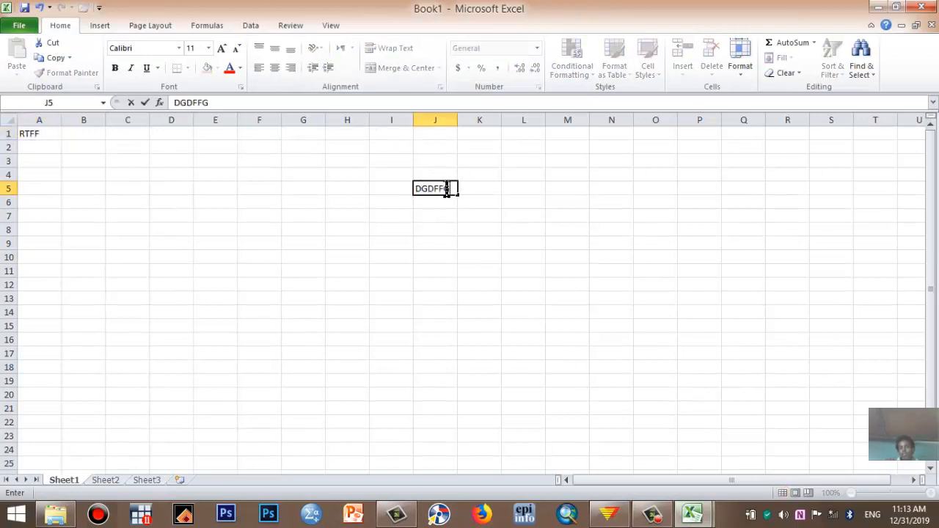
pyautogui.click(922, 7)
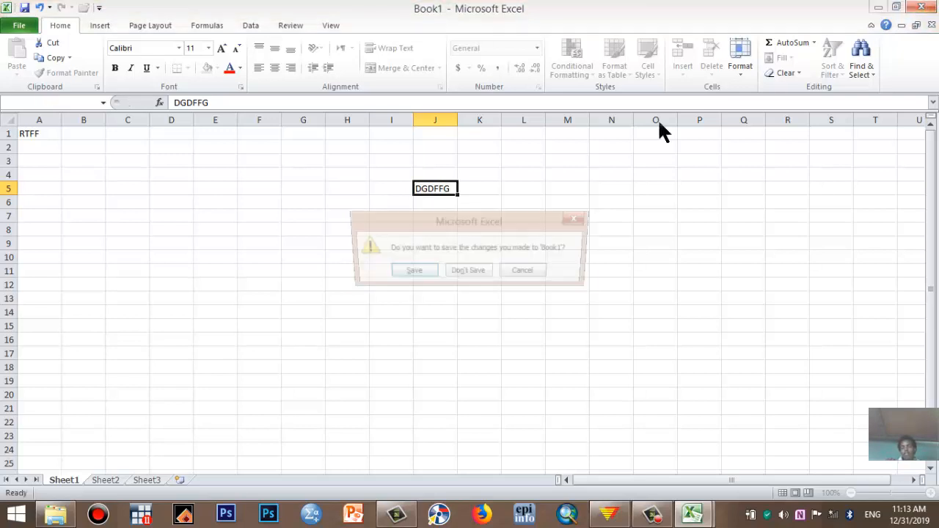
pyautogui.click(468, 273)
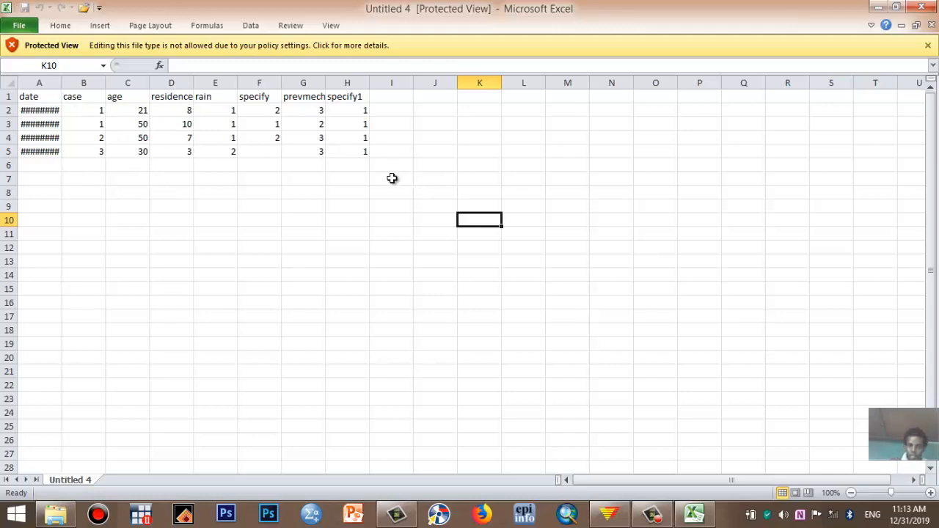
# Select the exported data range A1:I6 in the Untitled 4 sheet and examine the specify entries in F2 and F3.
pyautogui.moveTo(376, 166); pyautogui.dragTo(38, 94)
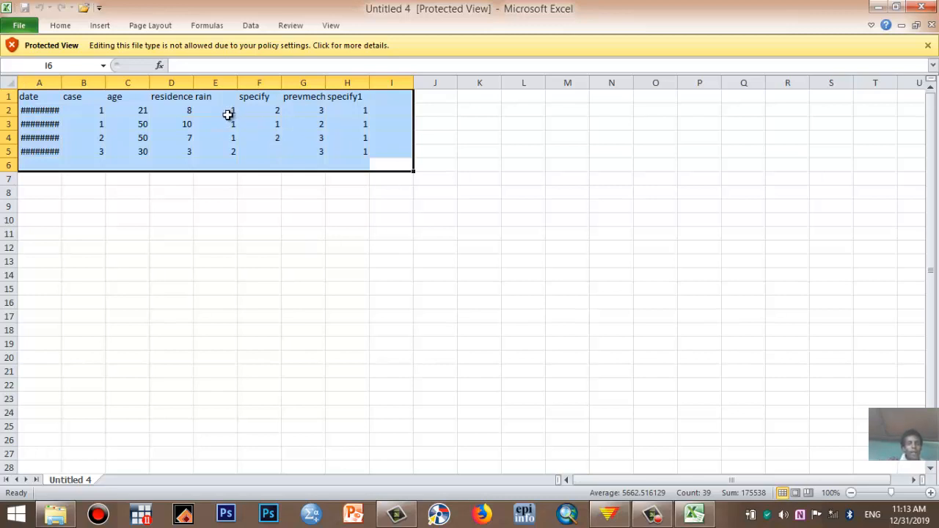
pyautogui.click(273, 204)
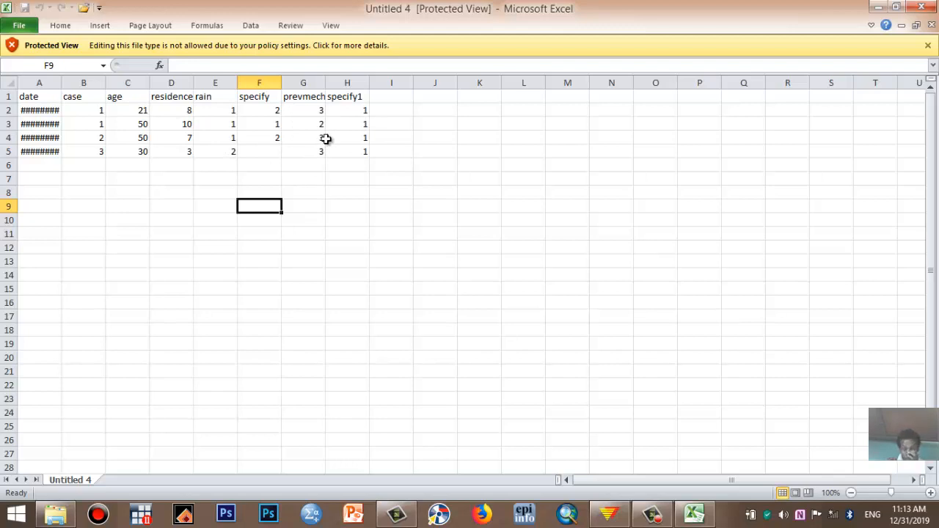
pyautogui.click(271, 121)
pyautogui.click(270, 108)
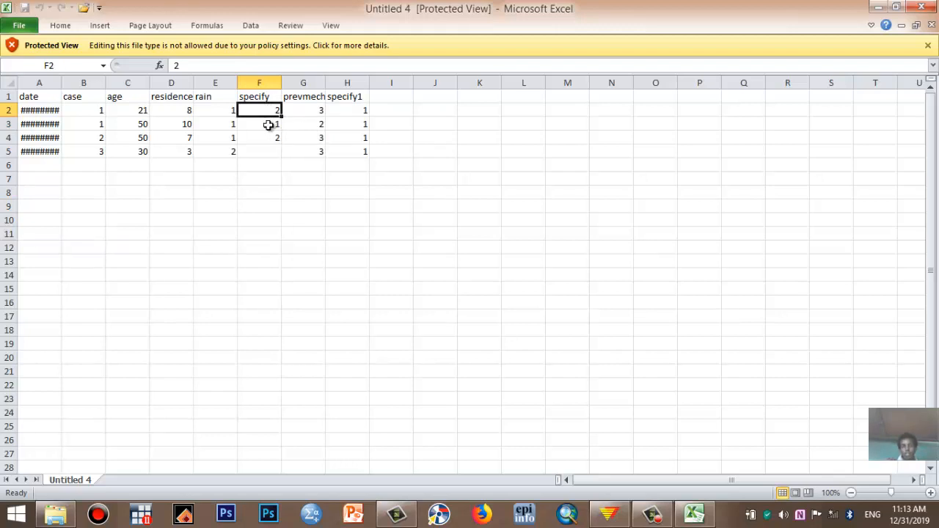
# Examine the residence, rain, specify, prevmech and specify1 entries in rows 3 to 5 of the exported sheet, and close the workbook.
pyautogui.click(318, 125)
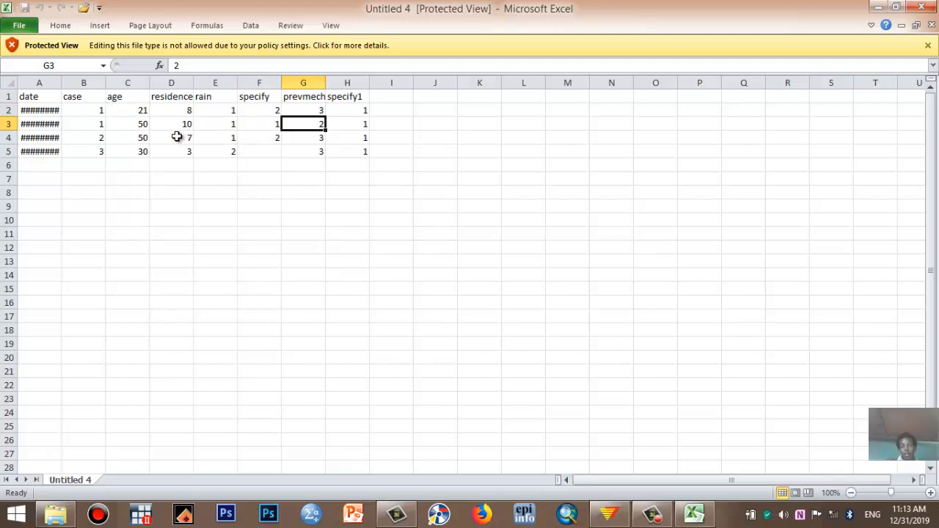
pyautogui.click(246, 126)
pyautogui.click(230, 123)
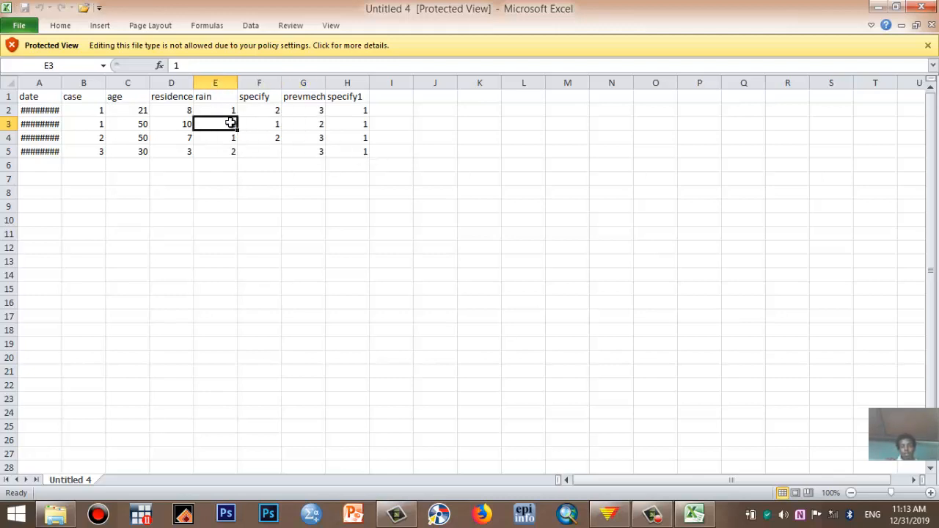
pyautogui.click(277, 123)
pyautogui.click(342, 135)
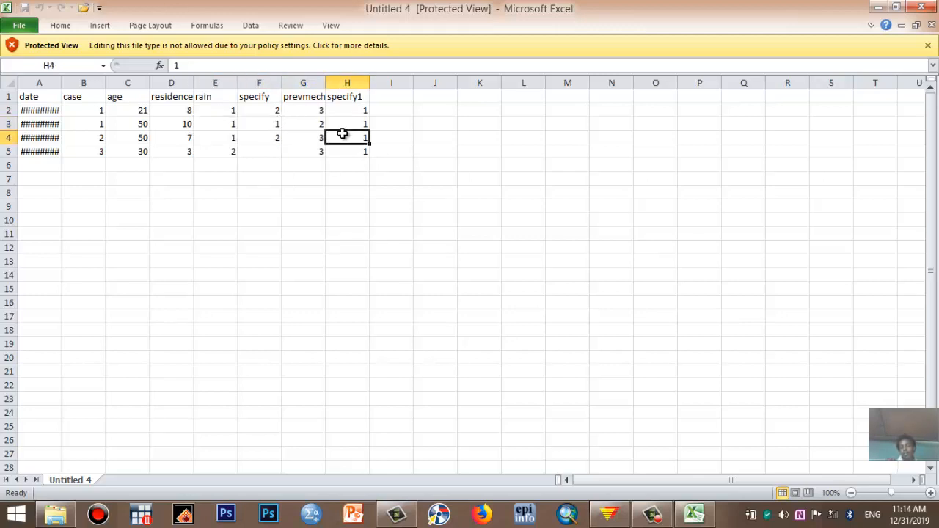
pyautogui.click(206, 152)
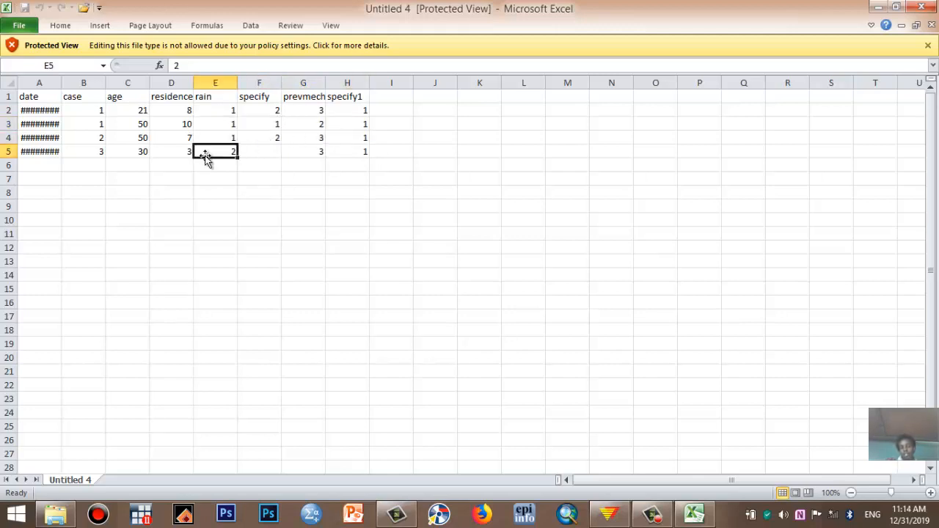
pyautogui.click(159, 151)
pyautogui.click(182, 126)
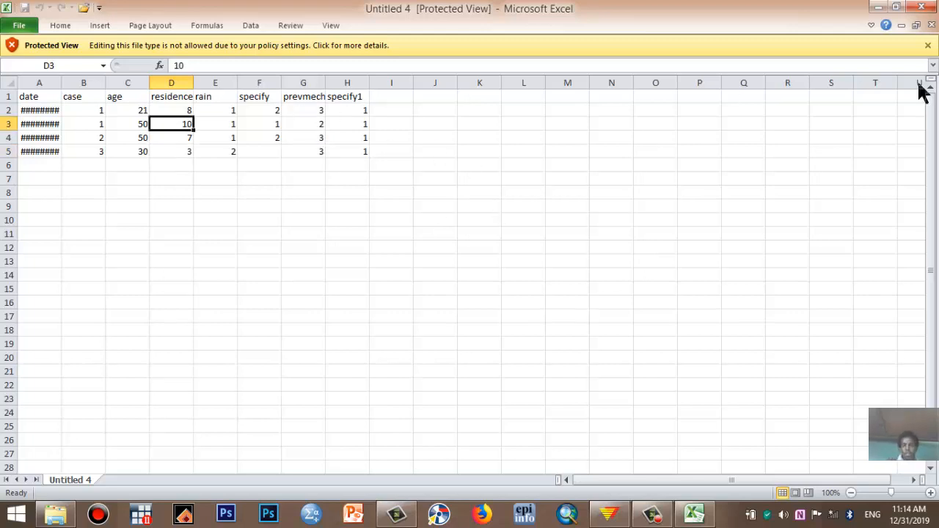
pyautogui.click(923, 7)
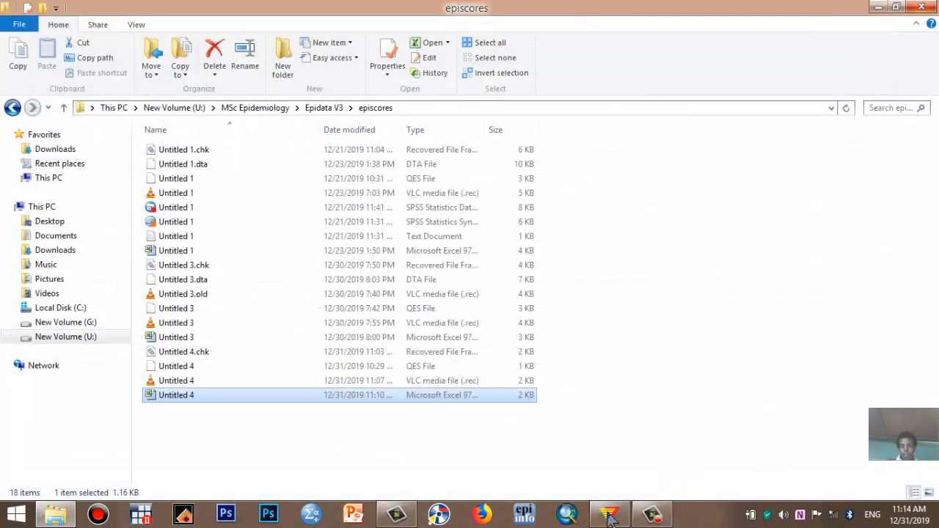
# Switch to EpiData and export the Untitled 4 data file to Stata format with all records and all fields.
pyautogui.moveTo(609, 513)
pyautogui.click(590, 448)
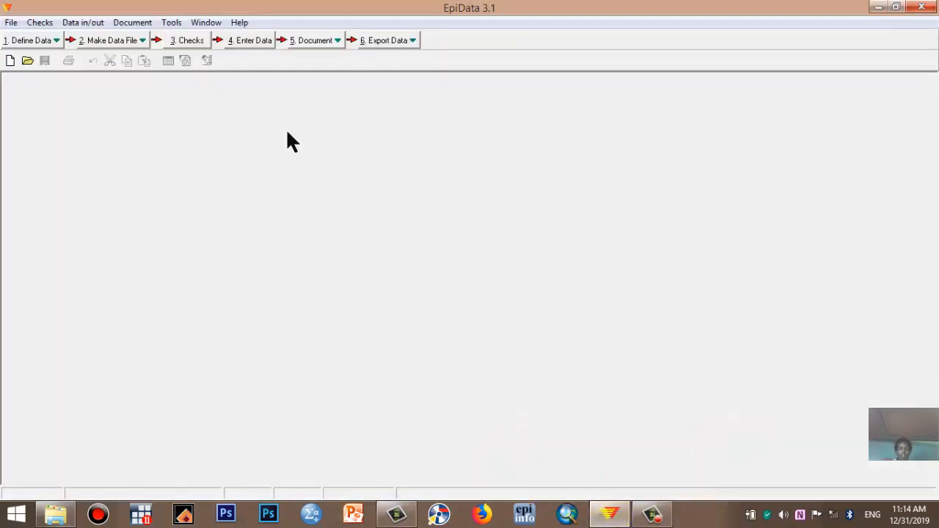
pyautogui.click(414, 41)
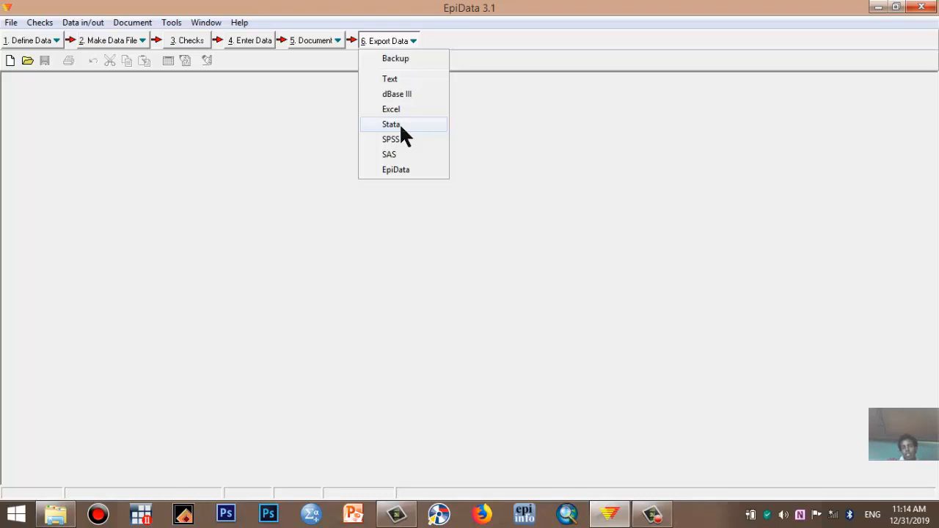
pyautogui.click(399, 124)
pyautogui.click(361, 218)
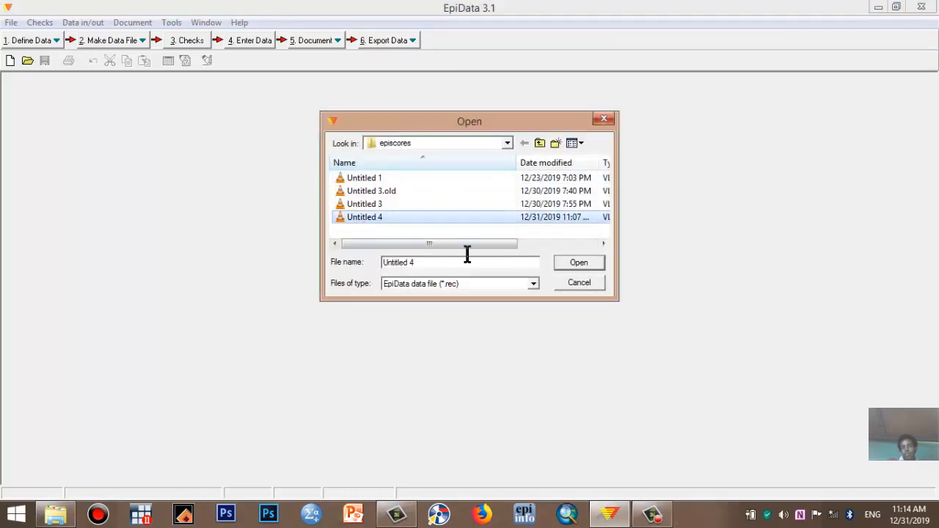
pyautogui.click(577, 262)
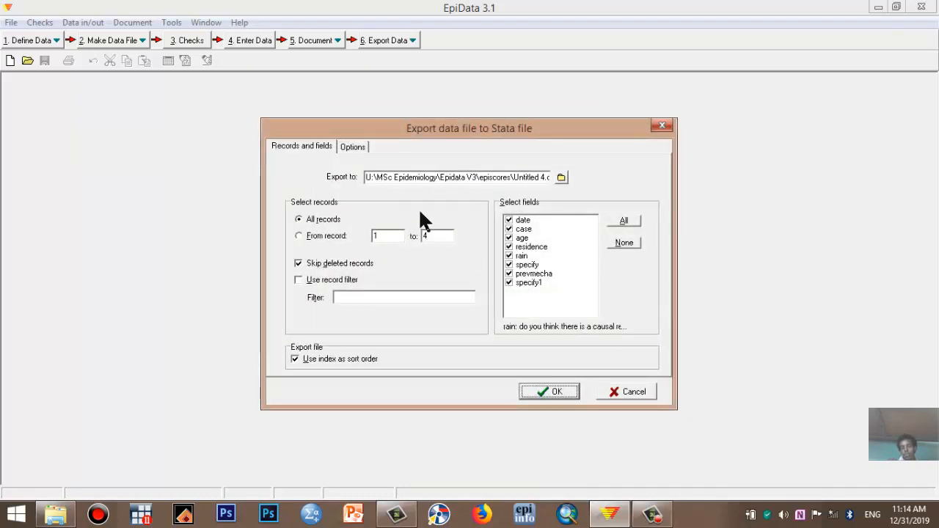
pyautogui.click(555, 391)
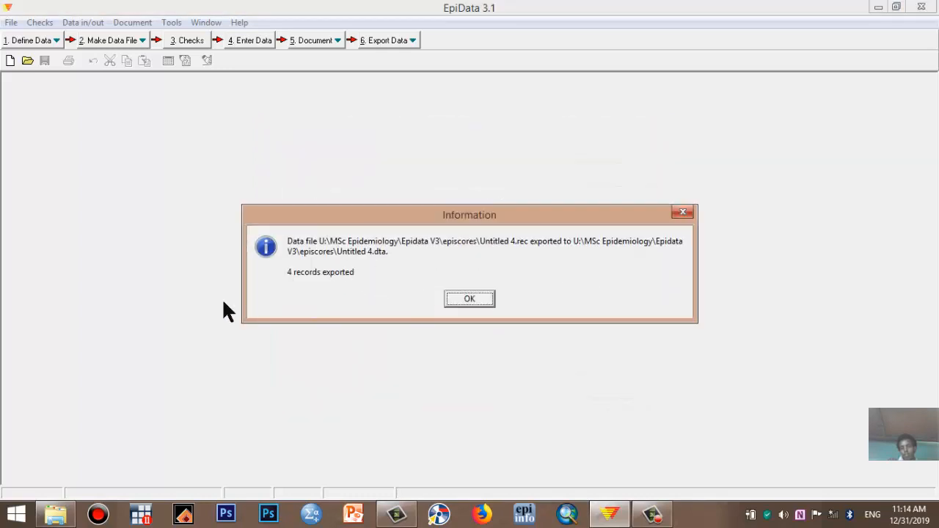
pyautogui.click(473, 300)
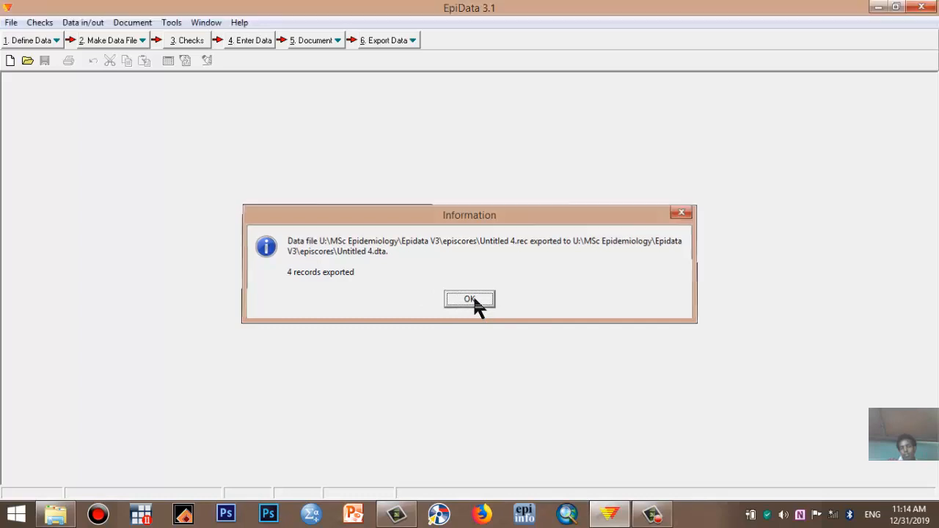
# Examine the Untitled 4 files in the episcores folder, comparing the exported dta file with the QES and Excel files.
pyautogui.moveTo(63, 515)
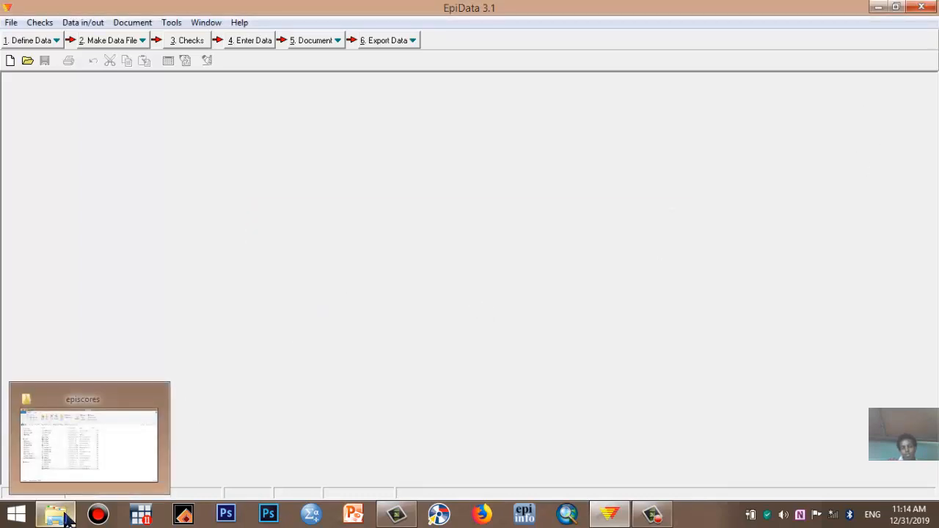
pyautogui.click(88, 412)
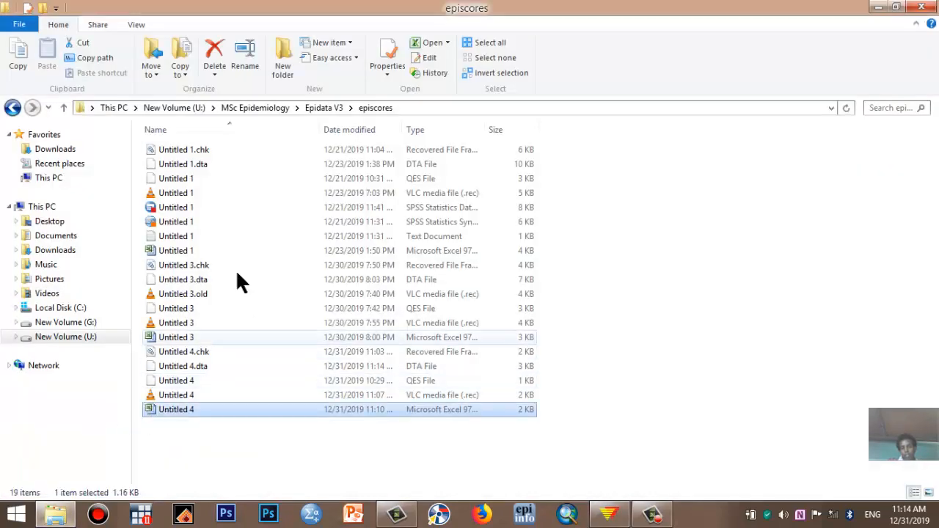
pyautogui.click(177, 380)
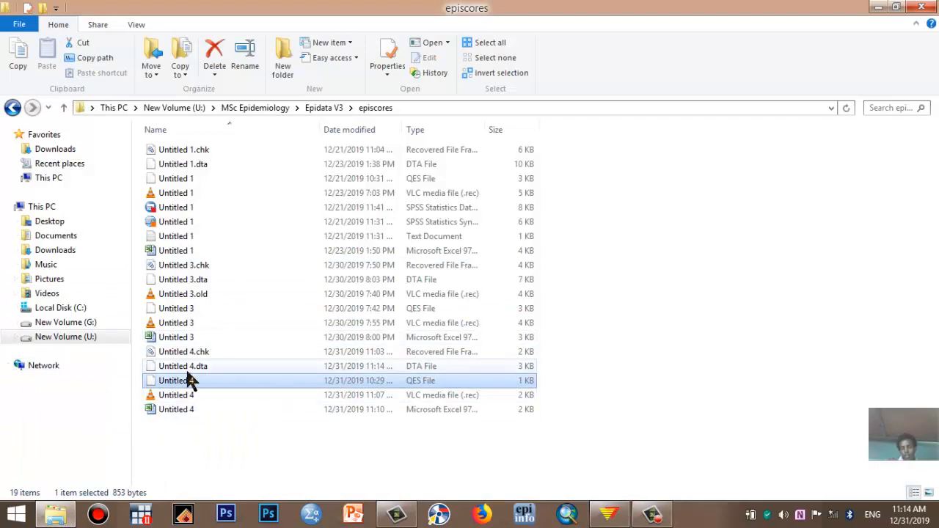
pyautogui.click(189, 367)
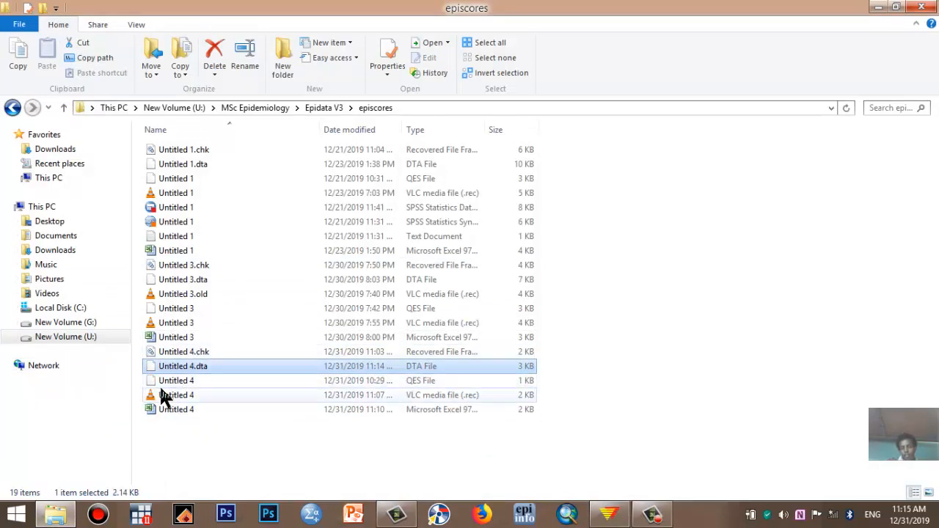
pyautogui.click(176, 411)
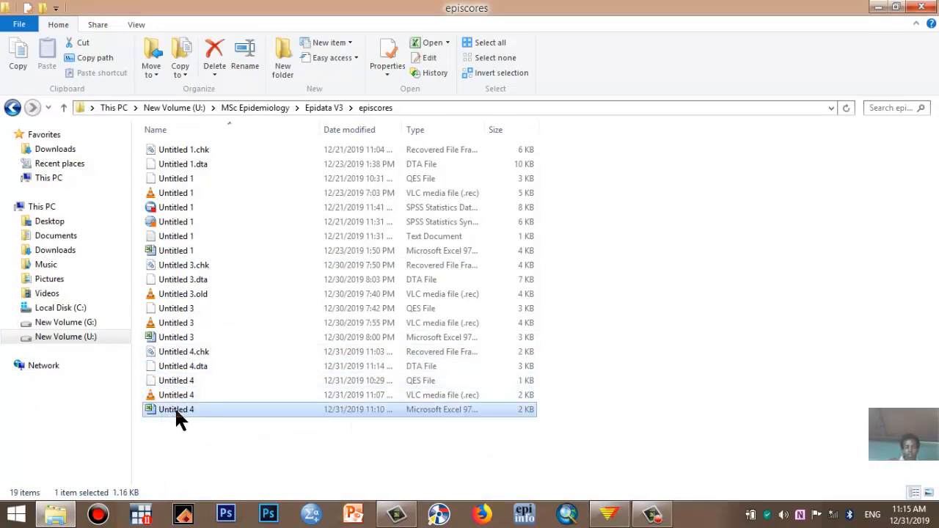
pyautogui.click(209, 370)
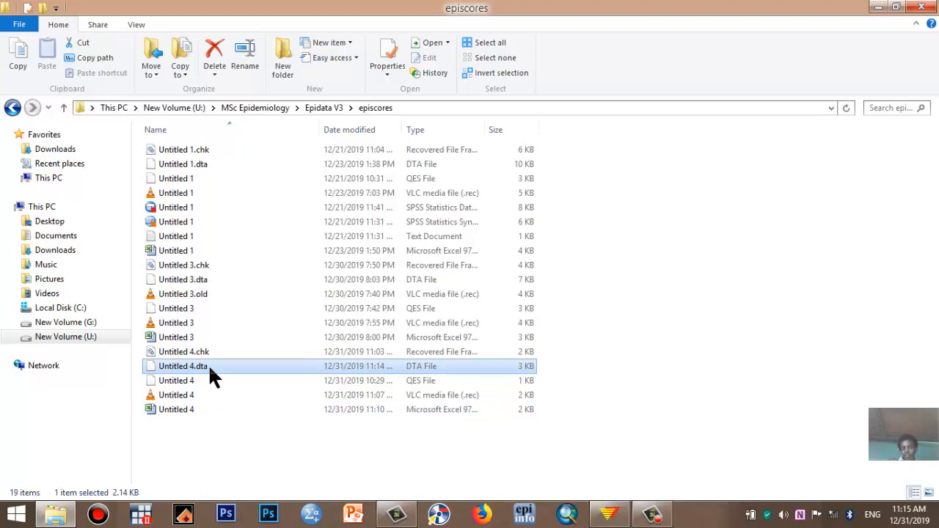
# Open Untitled 4.dta from the episcores folder in Stata, examine its variables, and close Stata.
pyautogui.click(141, 516)
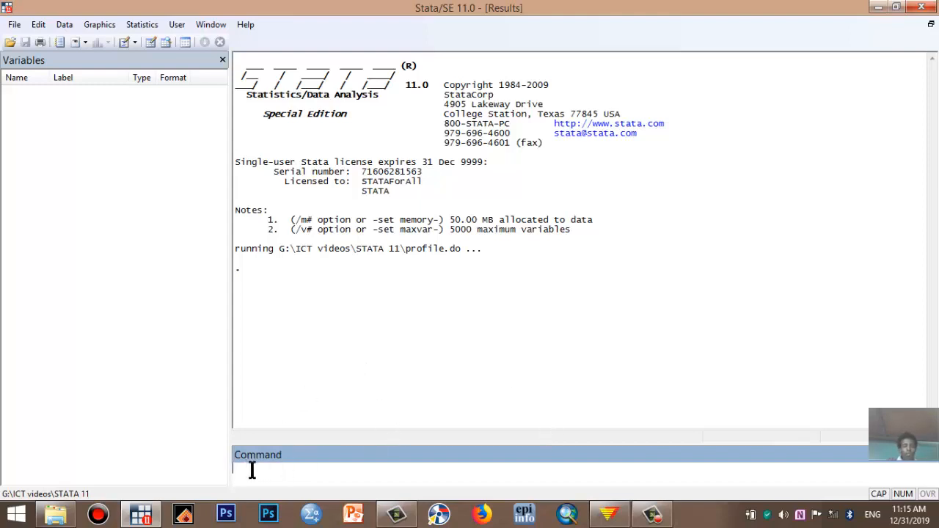
pyautogui.click(14, 25)
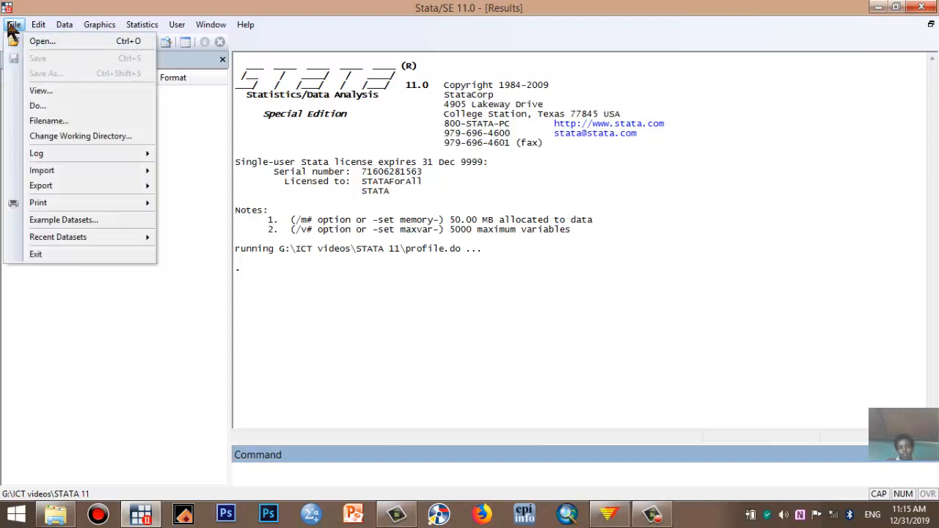
pyautogui.click(42, 43)
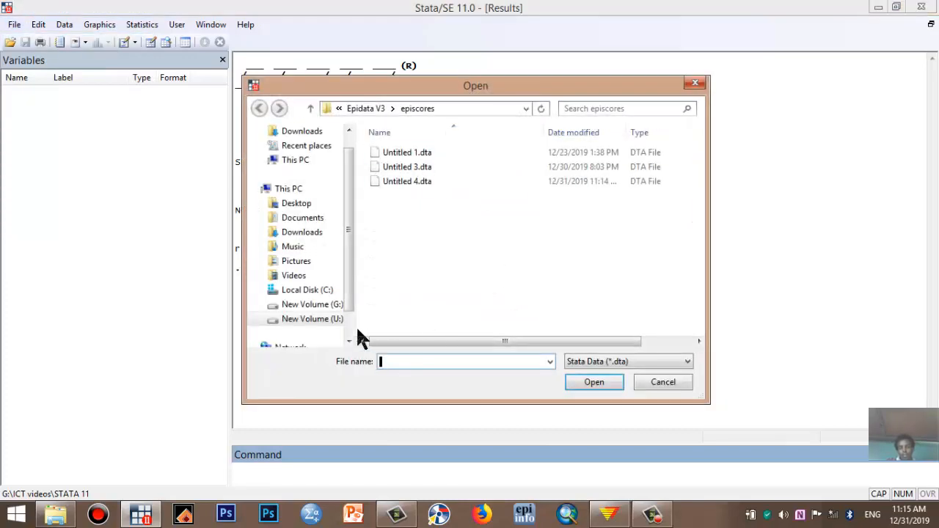
pyautogui.click(391, 176)
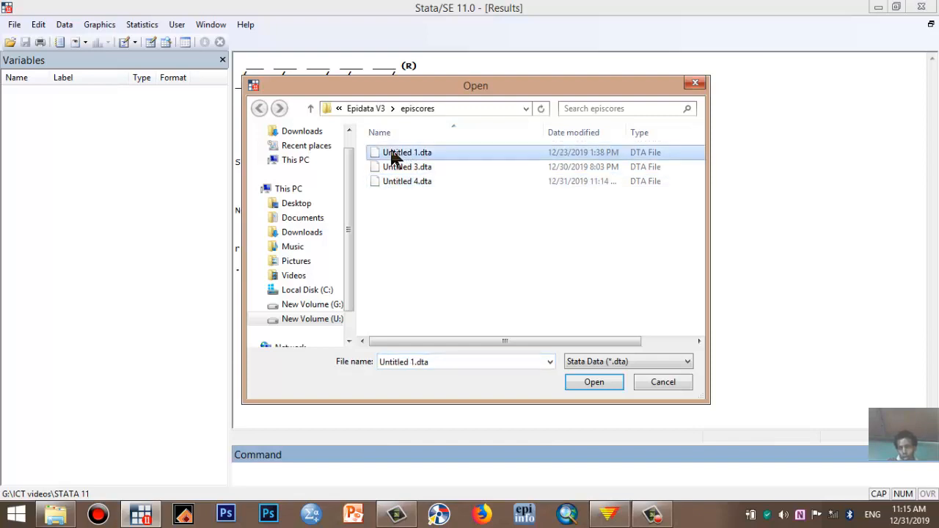
pyautogui.click(392, 168)
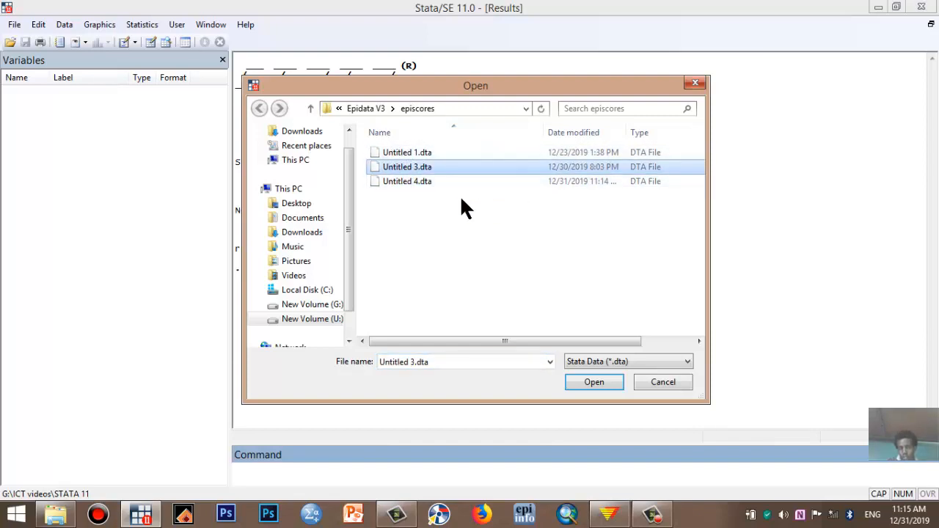
pyautogui.click(424, 183)
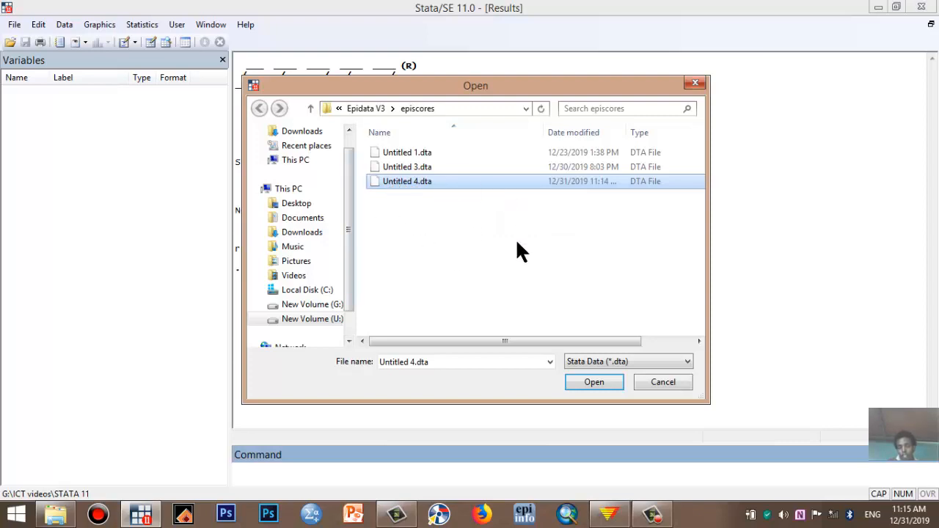
pyautogui.click(591, 380)
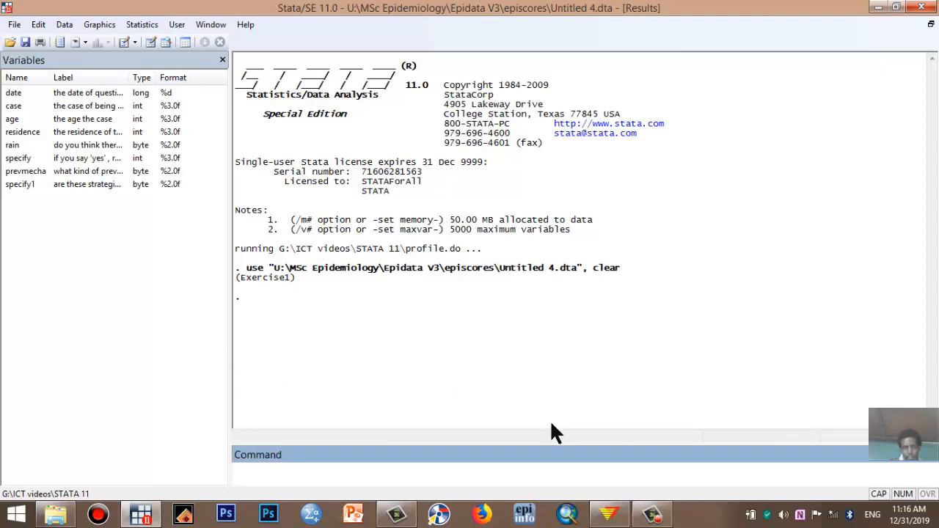
pyautogui.click(921, 8)
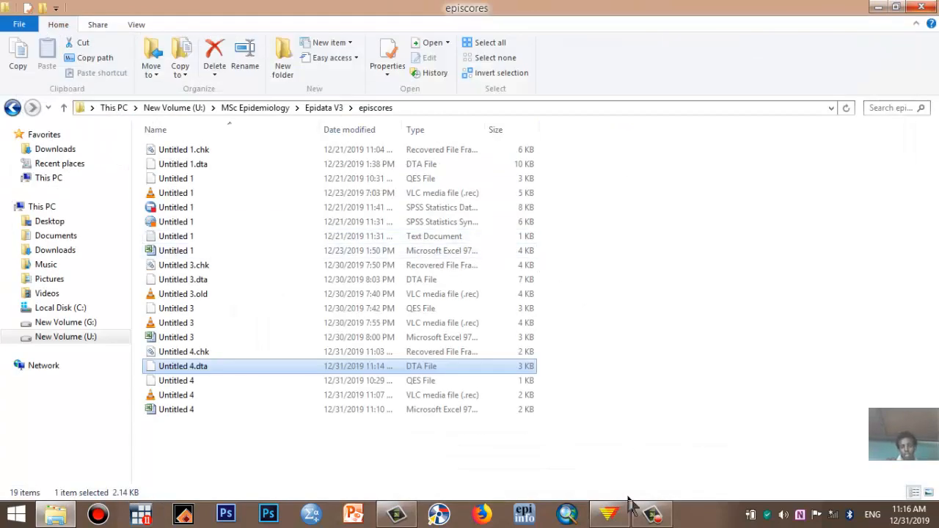
# Return to EpiData and export the Untitled 4 data file to SPSS format with all records and all fields.
pyautogui.moveTo(620, 512)
pyautogui.click(605, 438)
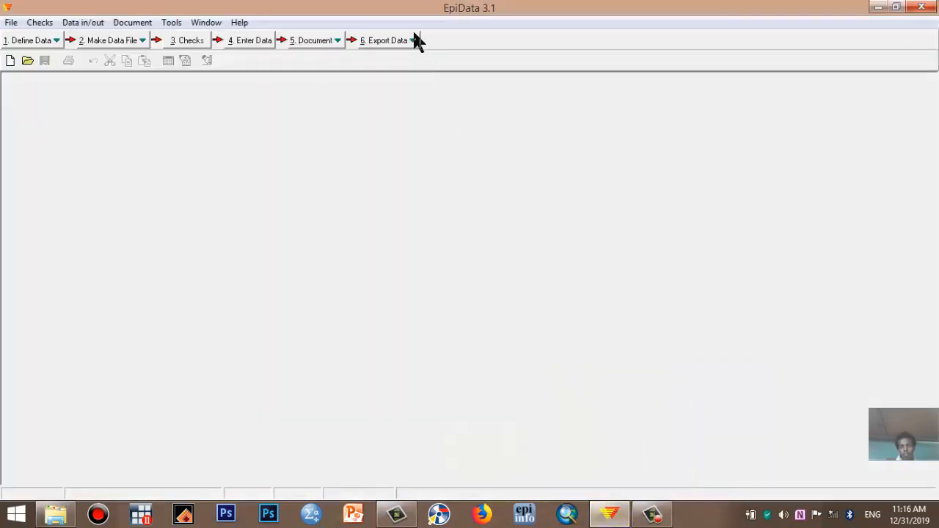
pyautogui.click(412, 41)
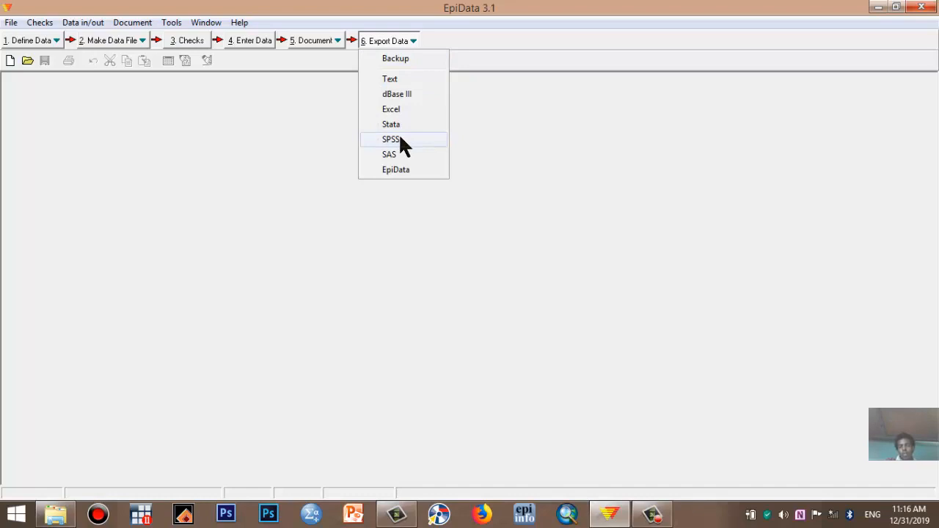
pyautogui.click(401, 143)
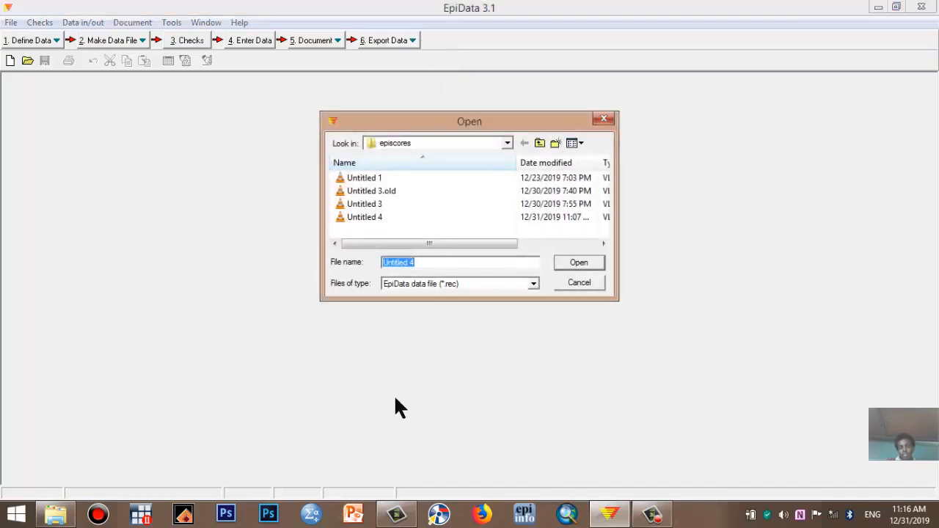
pyautogui.click(359, 216)
pyautogui.click(587, 262)
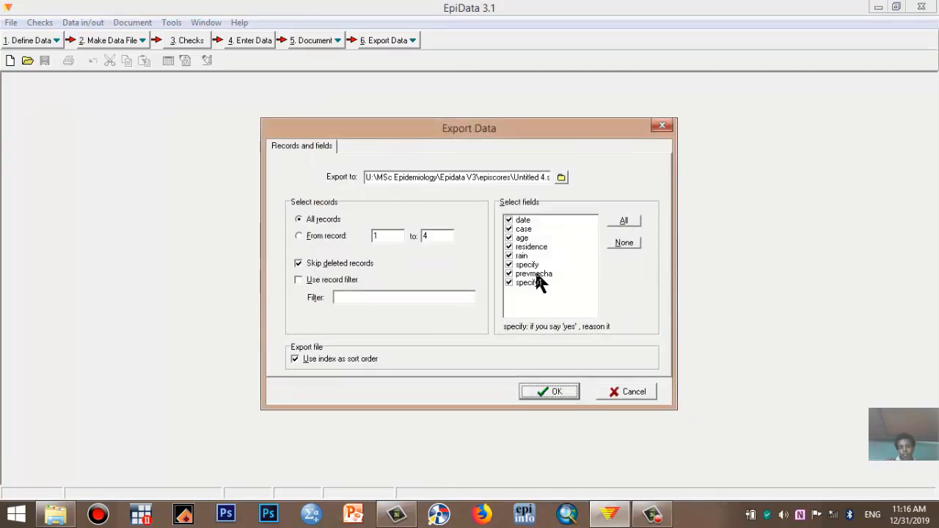
pyautogui.click(543, 391)
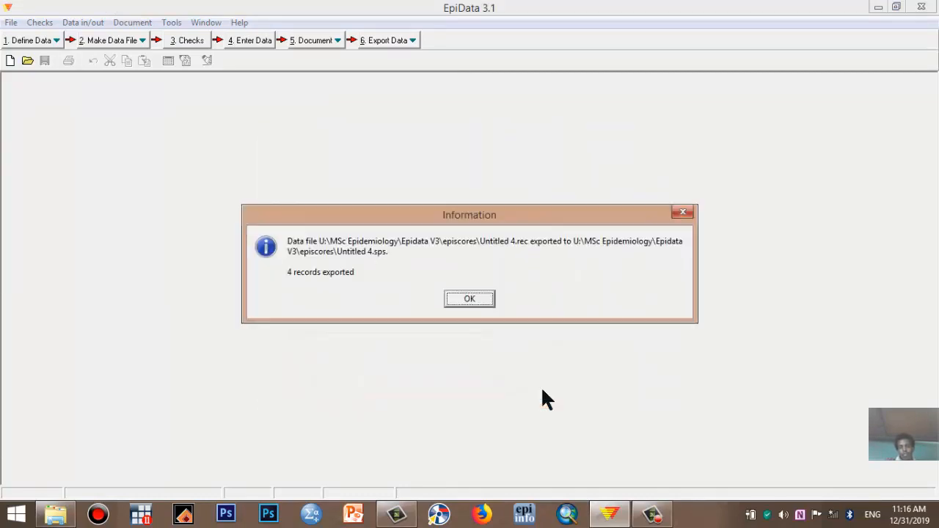
pyautogui.click(467, 301)
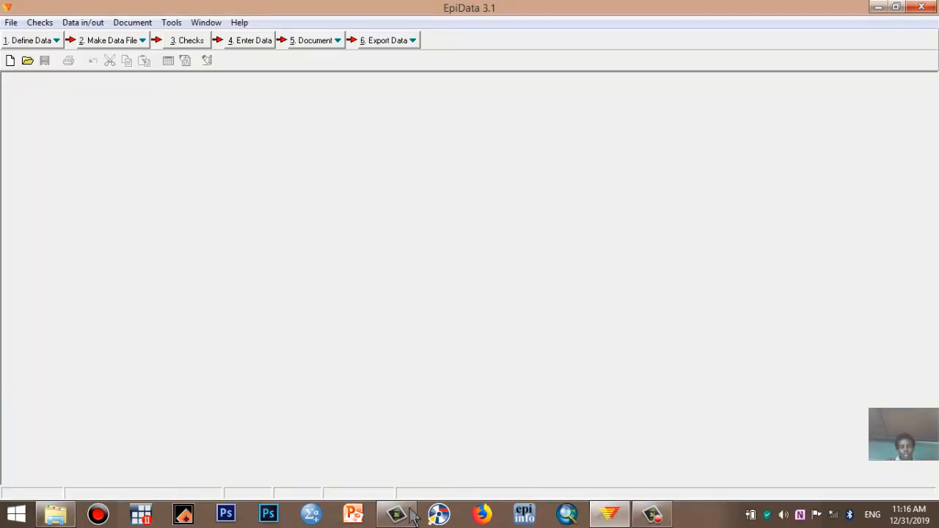
# Launch IBM SPSS Statistics and dismiss its welcome dialog to reach the empty Data Editor.
pyautogui.click(311, 515)
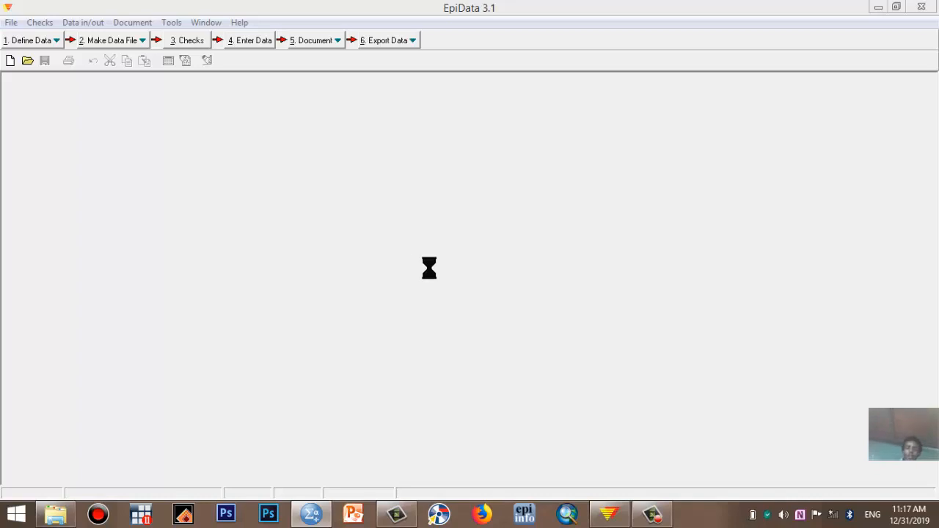
pyautogui.press('XF86MonBrightnessUp')
pyautogui.press('XF86MonBrightnessUp')
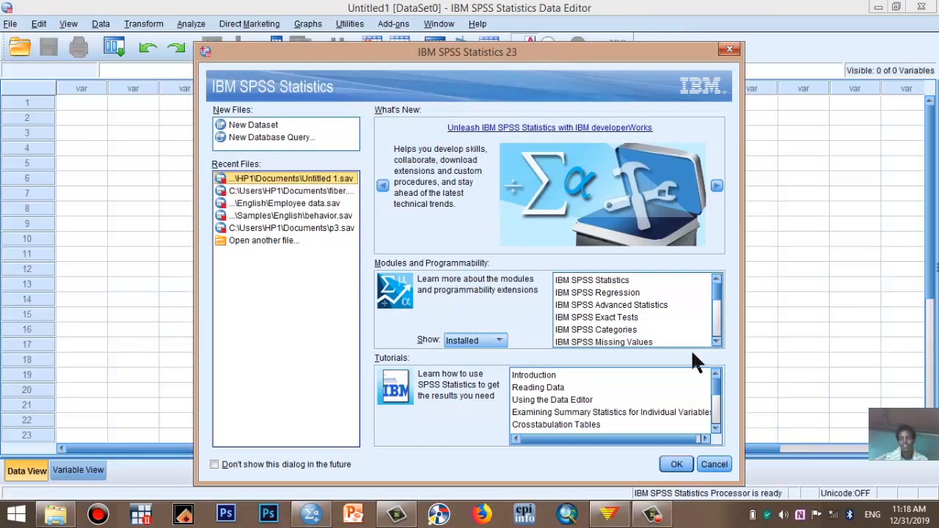
pyautogui.click(713, 464)
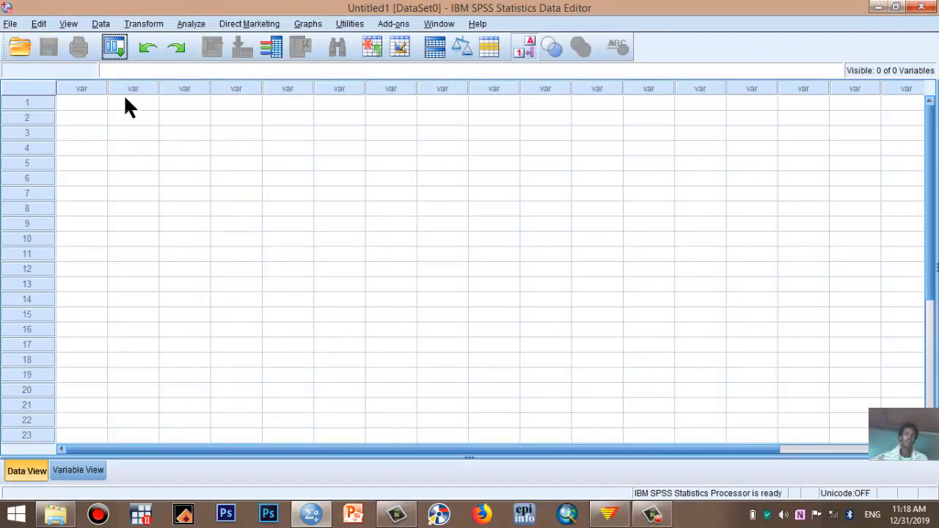
# Start opening a syntax file and browse to the U:\MSc Epidemiology\Epidata V3\episcores folder.
pyautogui.click(10, 24)
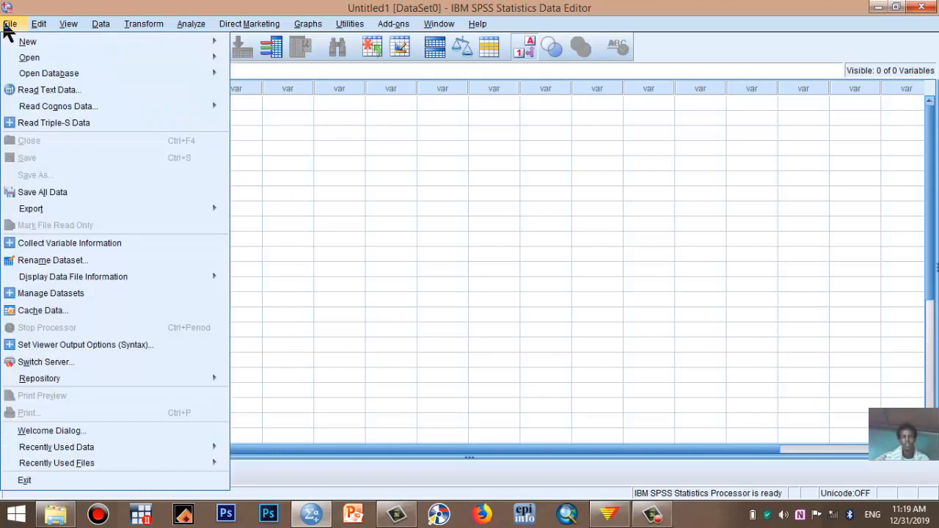
pyautogui.moveTo(102, 61)
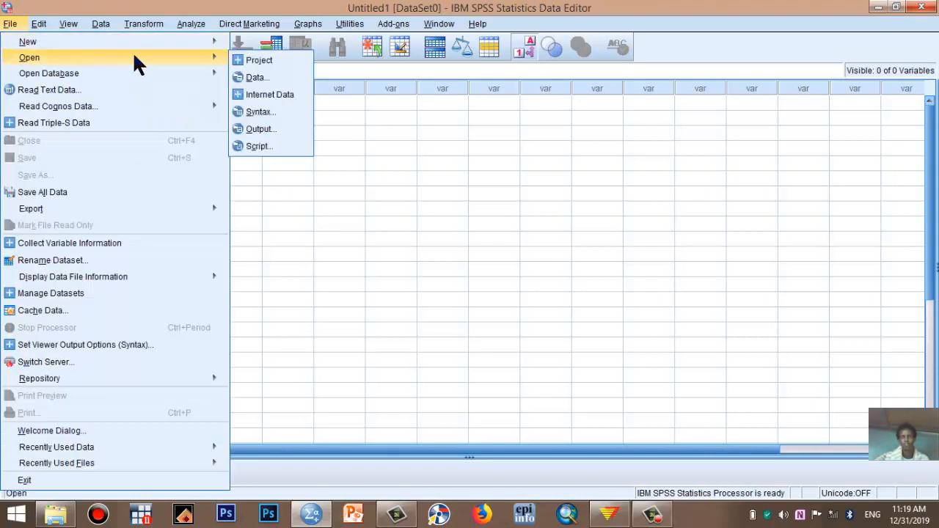
pyautogui.moveTo(127, 41)
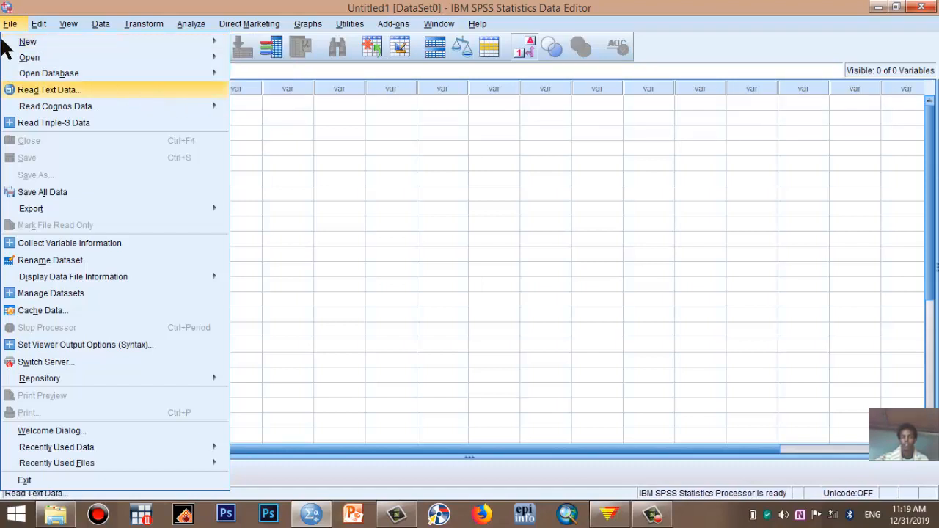
pyautogui.moveTo(60, 59)
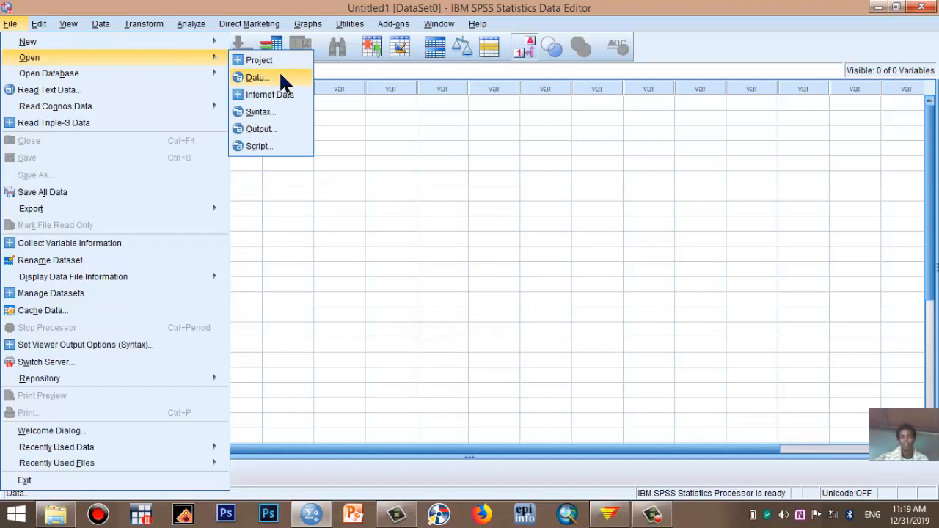
pyautogui.moveTo(216, 73)
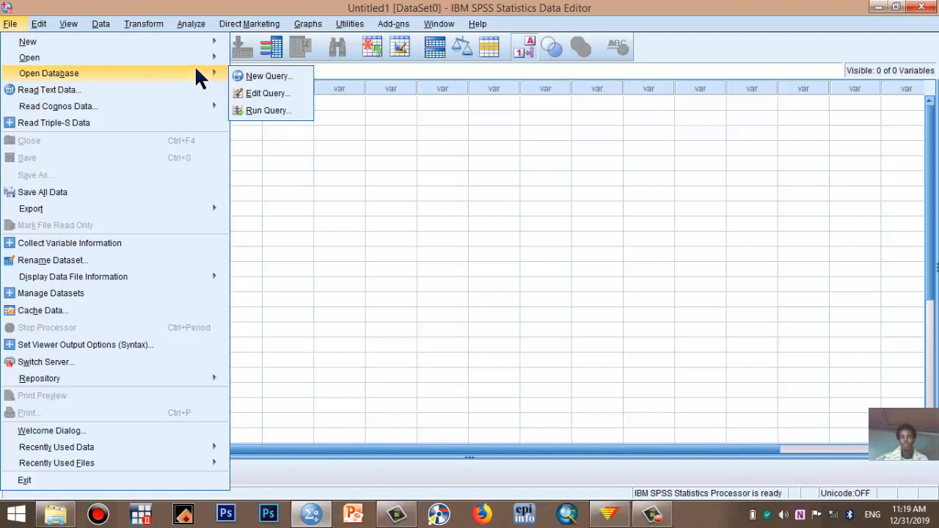
pyautogui.moveTo(204, 58)
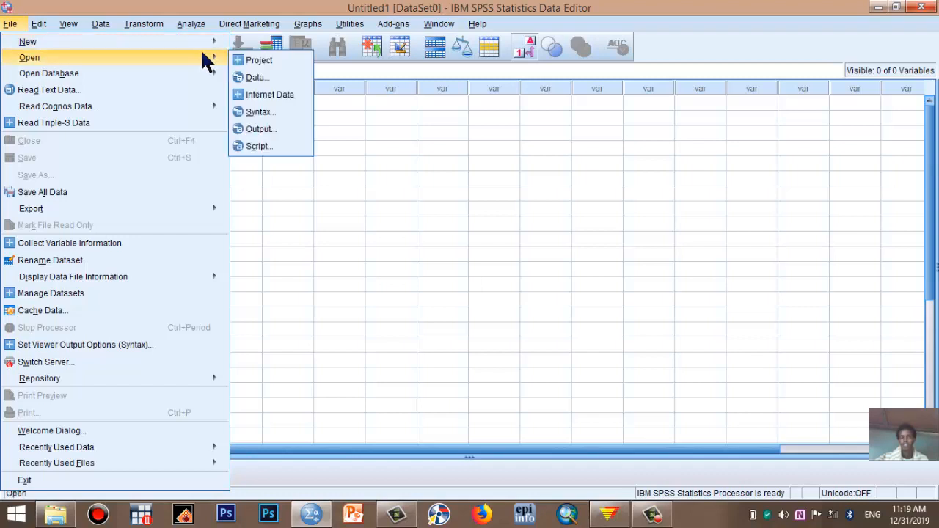
pyautogui.click(263, 114)
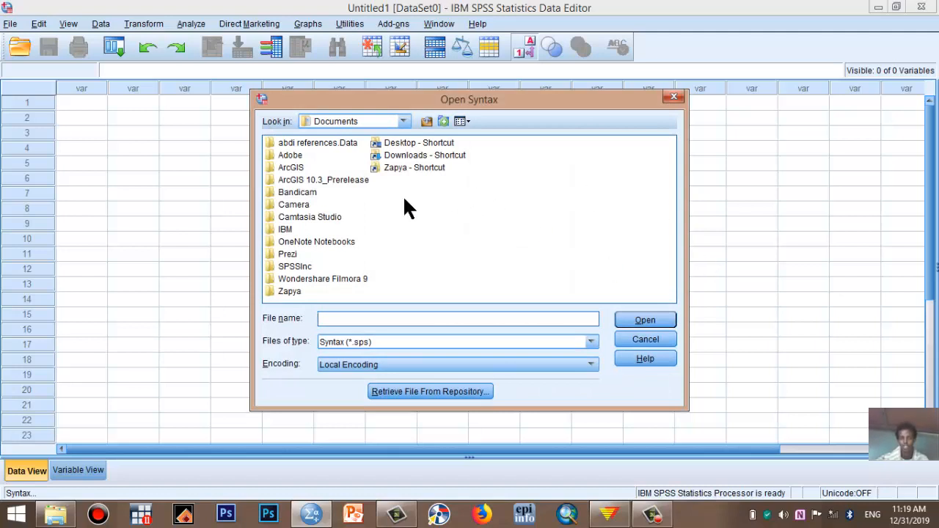
pyautogui.click(404, 122)
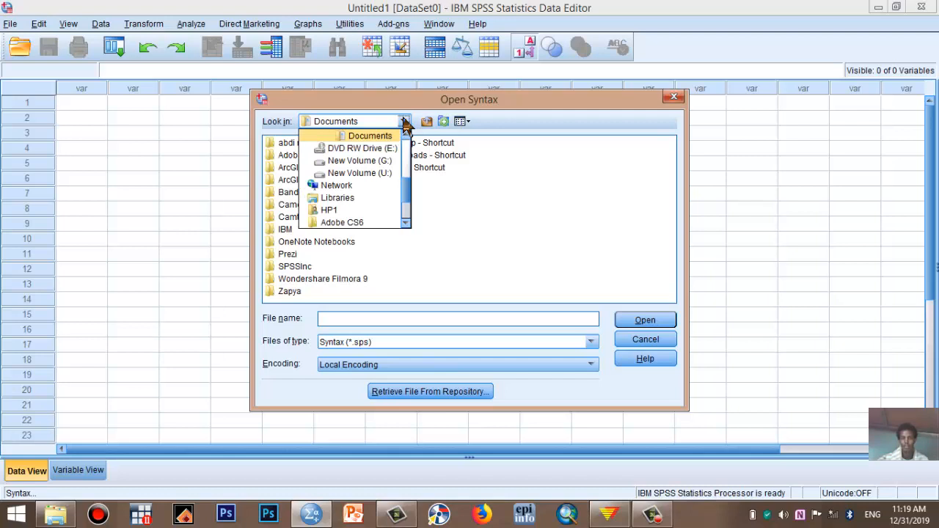
pyautogui.click(382, 175)
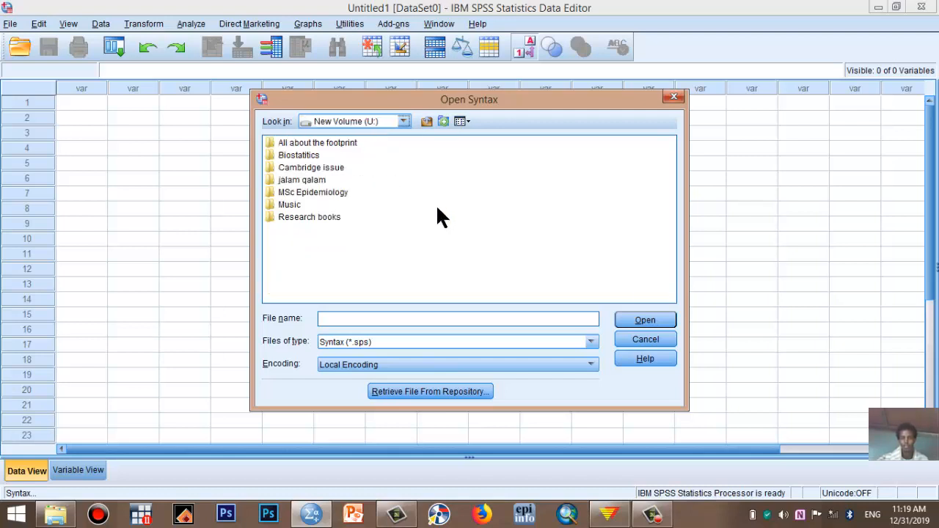
pyautogui.doubleClick(299, 194)
pyautogui.click(287, 182)
pyautogui.doubleClick(286, 183)
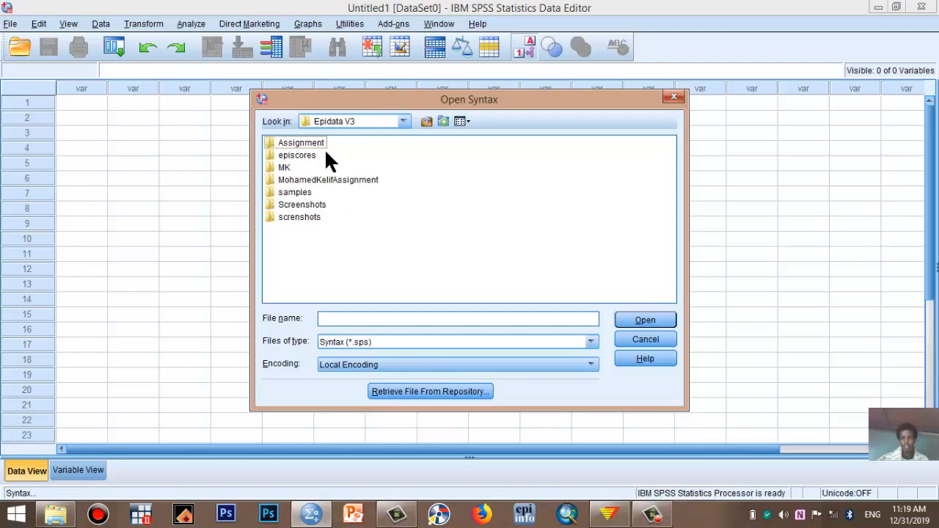
pyautogui.doubleClick(297, 155)
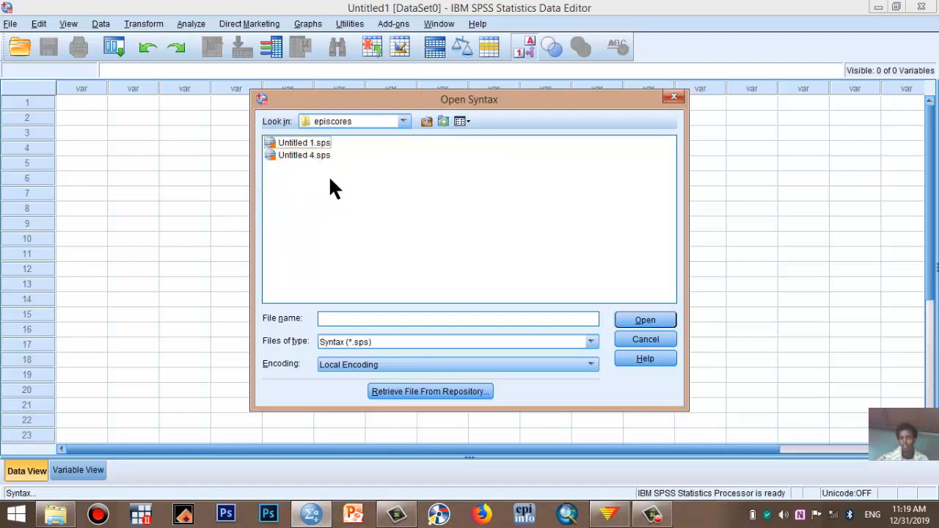
# Open the Untitled 4.sps syntax file from the episcores folder.
pyautogui.click(301, 154)
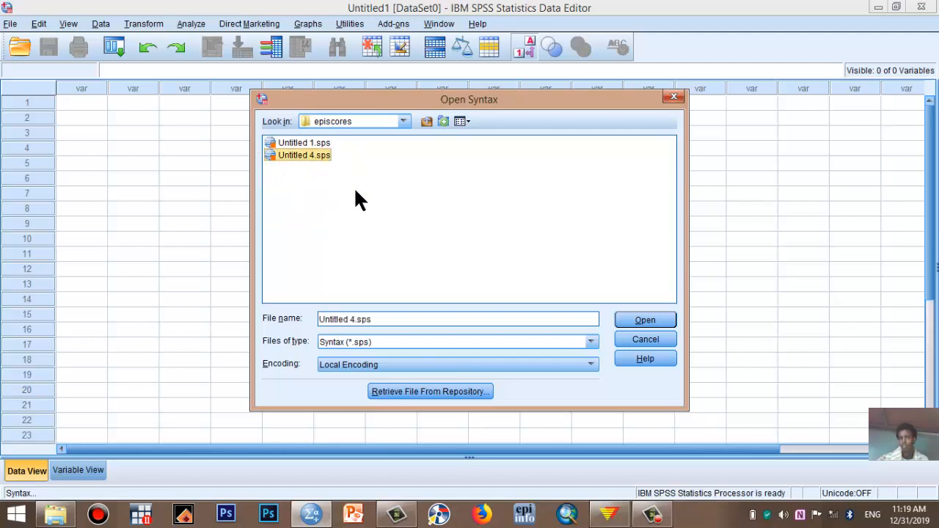
pyautogui.click(291, 144)
pyautogui.click(301, 155)
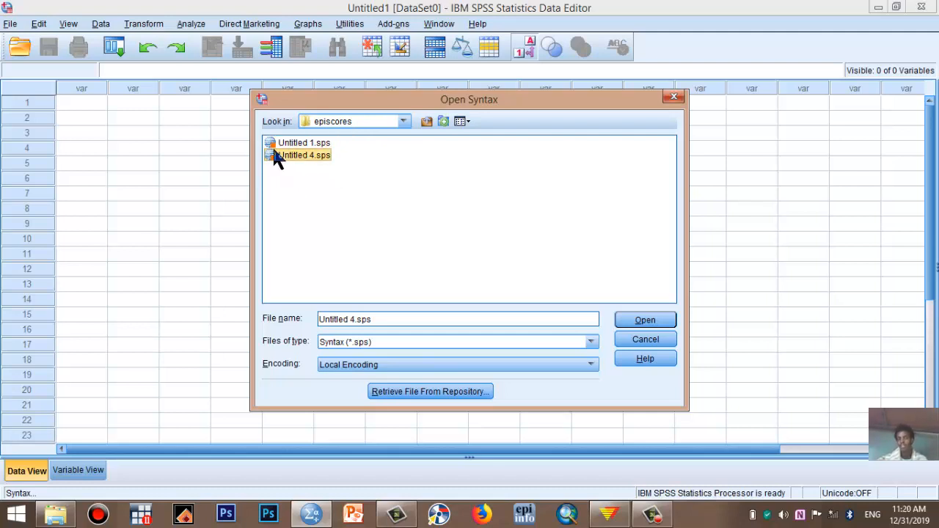
pyautogui.click(305, 153)
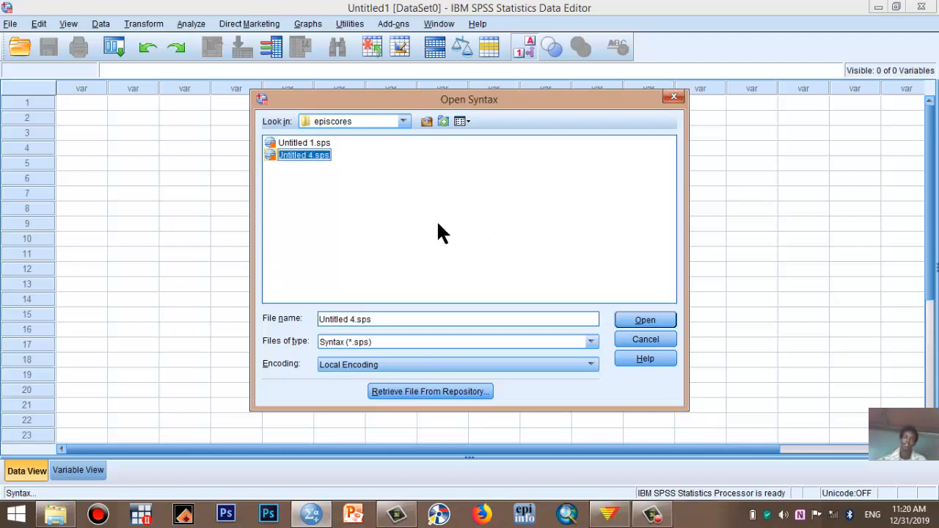
pyautogui.click(331, 207)
pyautogui.click(268, 155)
pyautogui.click(646, 322)
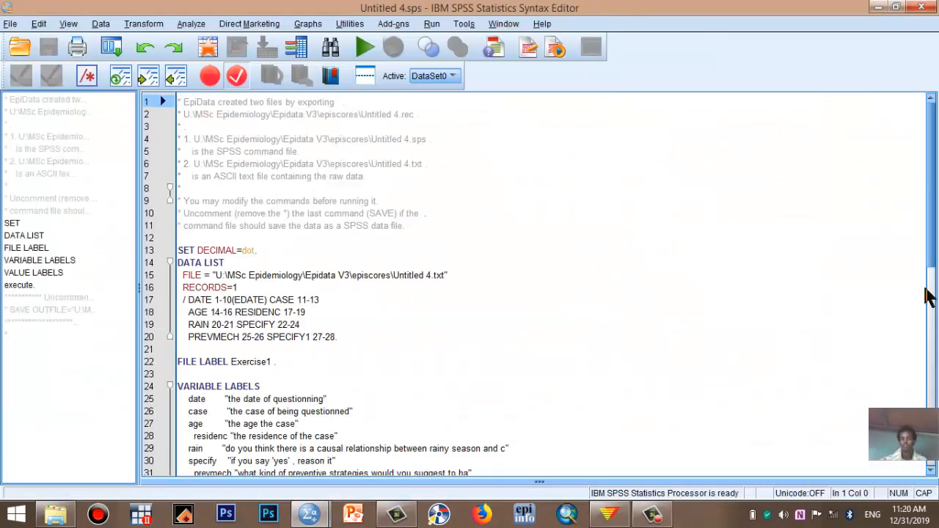
# Uncomment the SAVE OUTFILE command for Untitled 4.sav near the end of the syntax by removing its leading asterisk.
pyautogui.moveTo(924, 238); pyautogui.dragTo(924, 249)
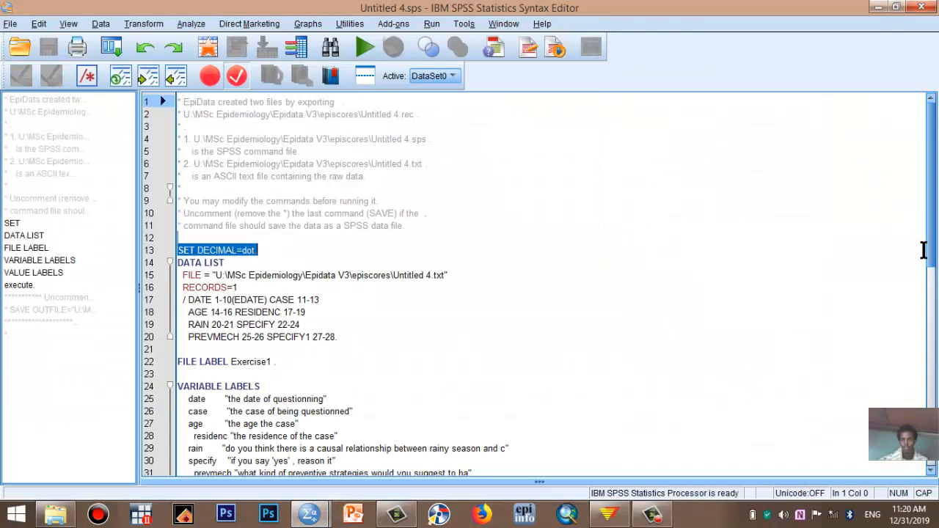
pyautogui.click(290, 128)
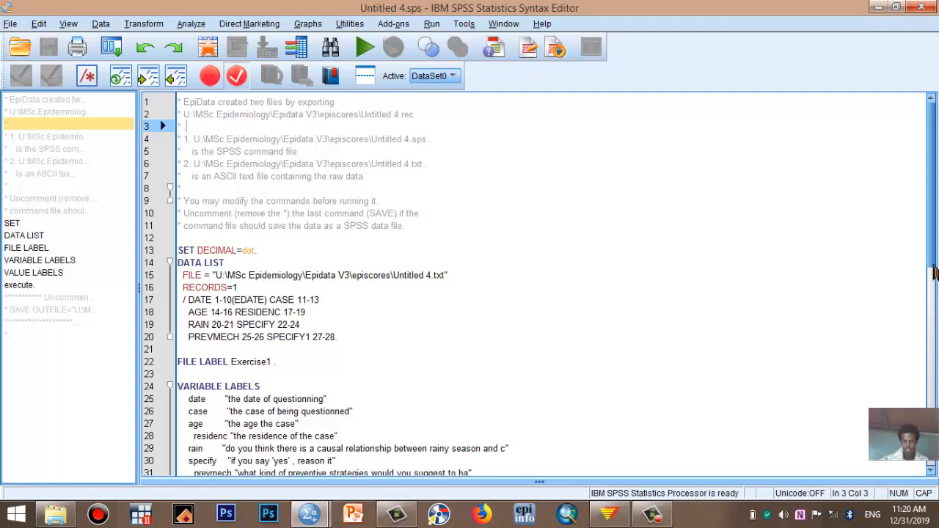
pyautogui.moveTo(934, 273); pyautogui.dragTo(934, 440)
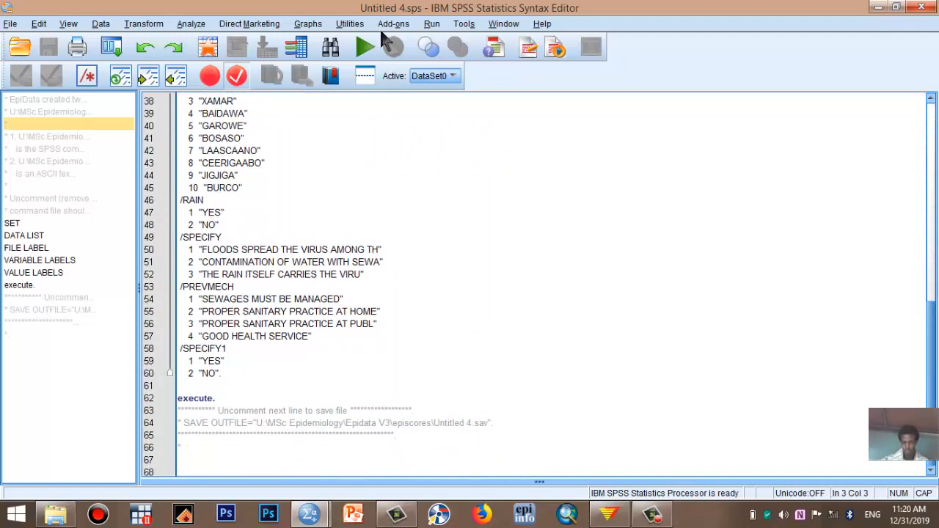
pyautogui.click(184, 423)
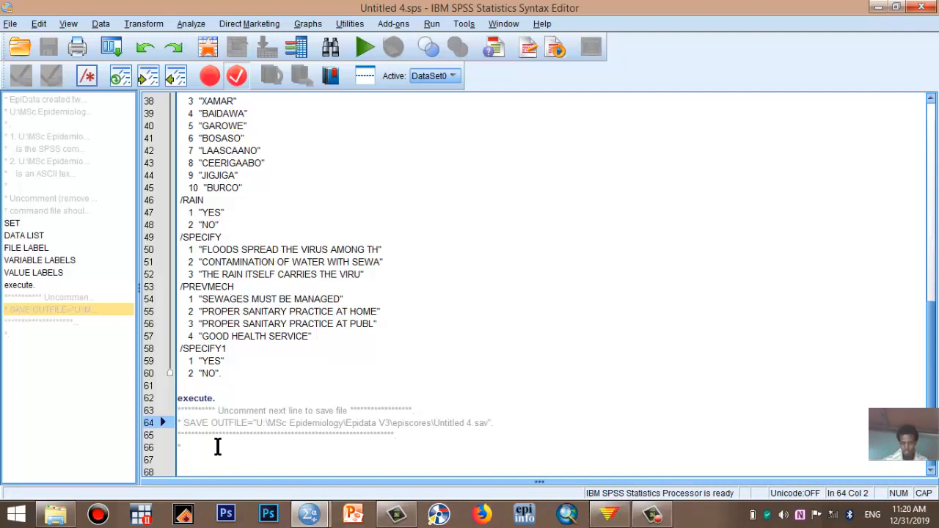
pyautogui.press('BackSpace')
pyautogui.press('BackSpace')
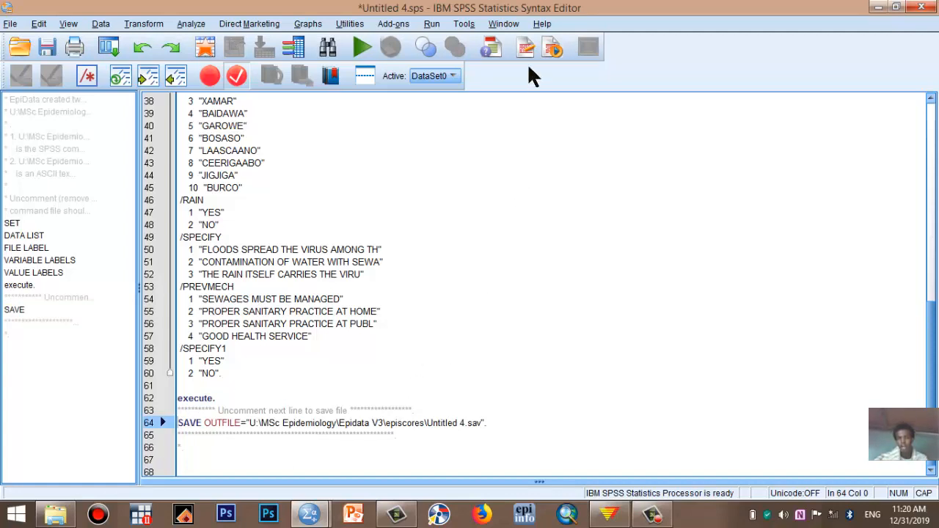
# Run all of the Untitled 4 syntax and review the resulting output log.
pyautogui.click(432, 25)
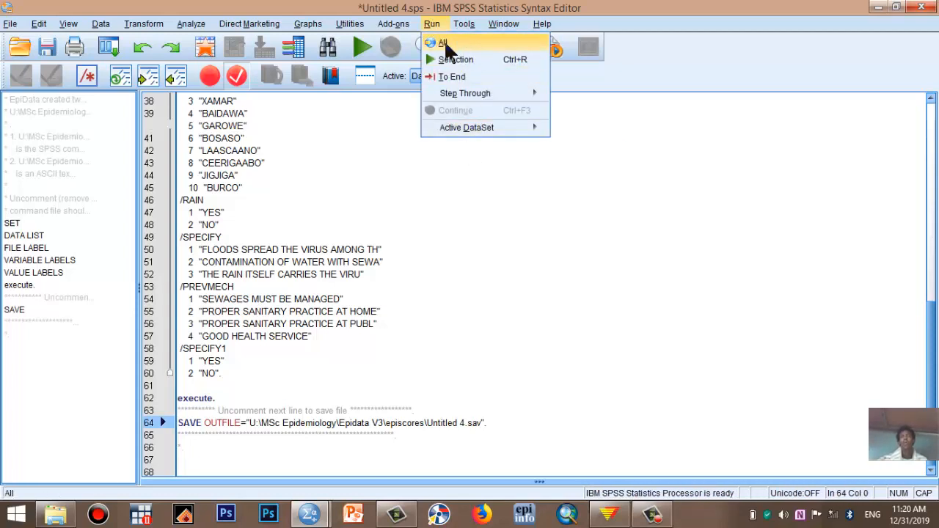
pyautogui.click(445, 42)
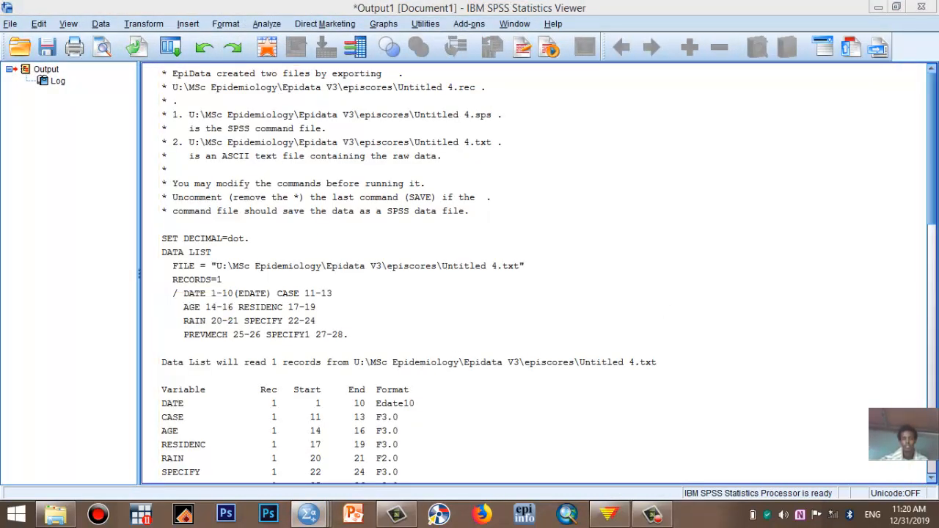
pyautogui.click(932, 250)
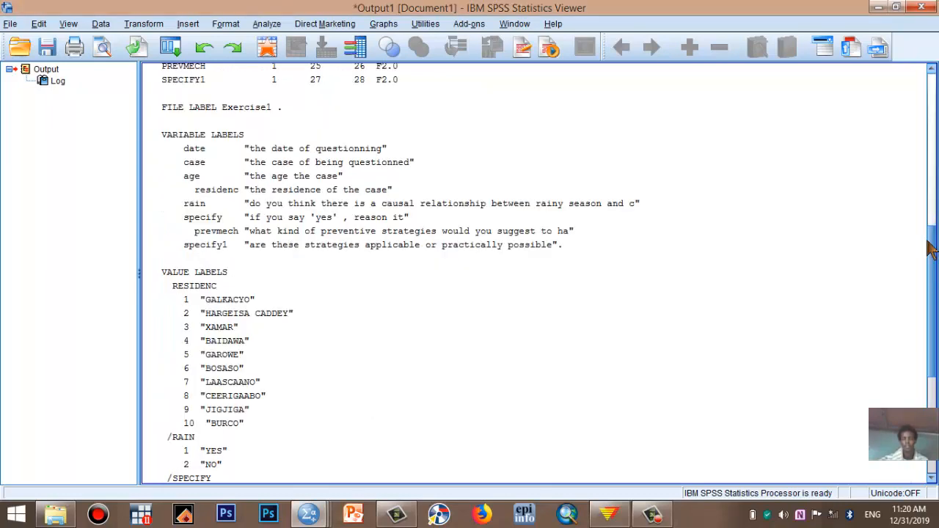
pyautogui.moveTo(932, 249); pyautogui.dragTo(933, 172)
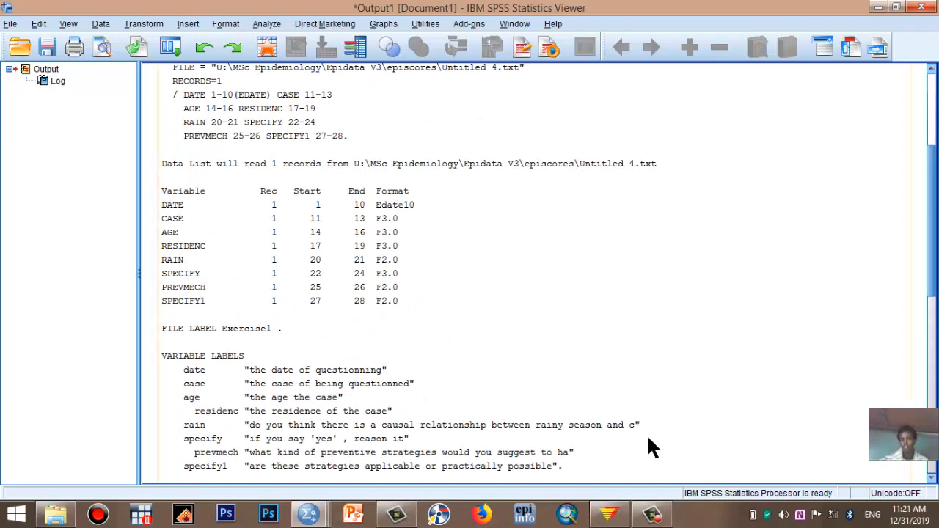
# Bring up the Untitled 4.sav Data Editor and examine the imported records and the value choices of SPECIFY1.
pyautogui.moveTo(309, 513)
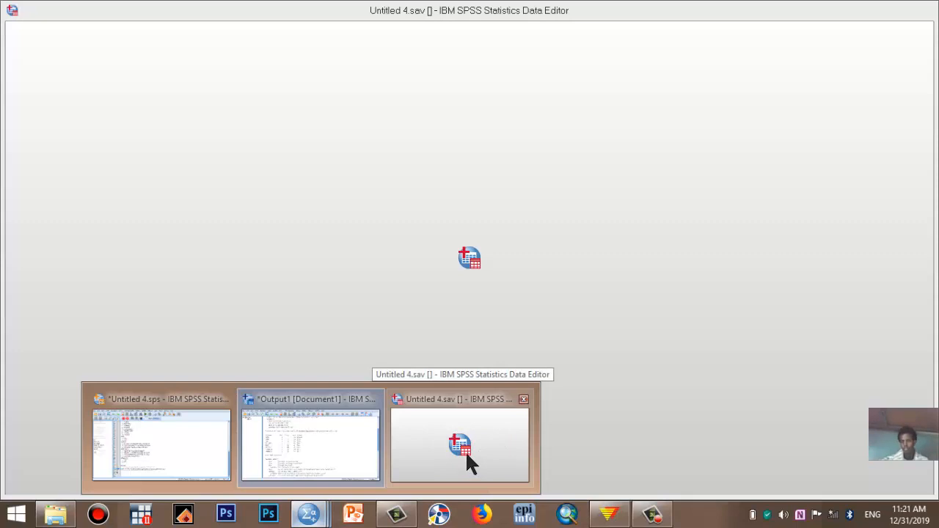
pyautogui.click(467, 453)
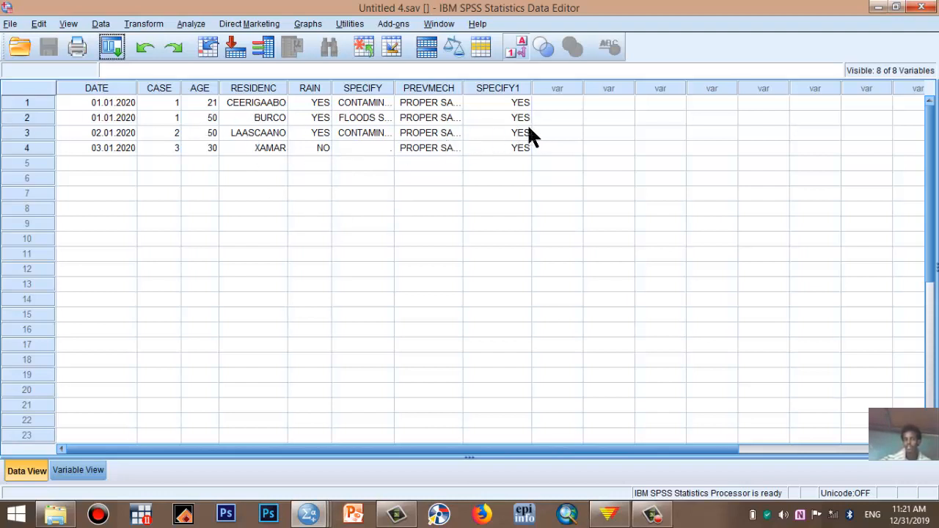
pyautogui.moveTo(524, 147); pyautogui.dragTo(93, 114)
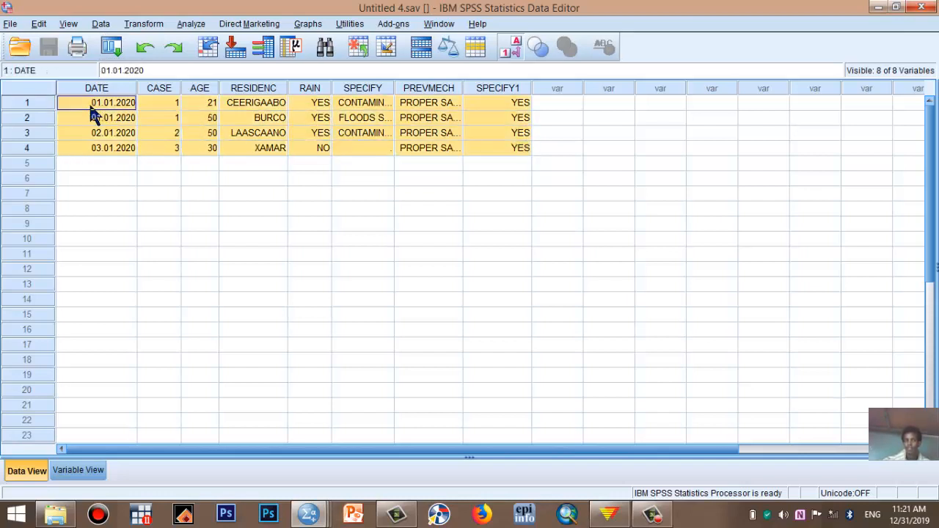
pyautogui.moveTo(187, 107); pyautogui.dragTo(229, 107)
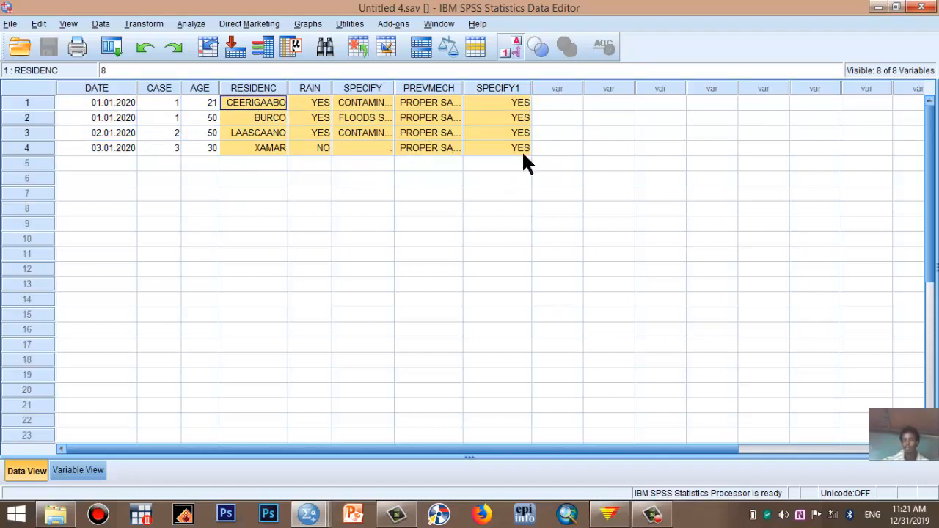
pyautogui.doubleClick(509, 102)
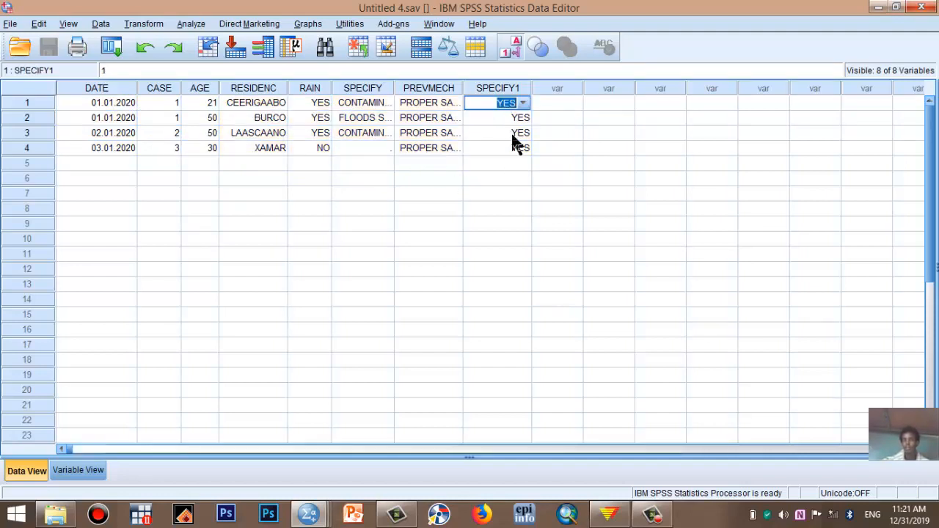
pyautogui.click(524, 104)
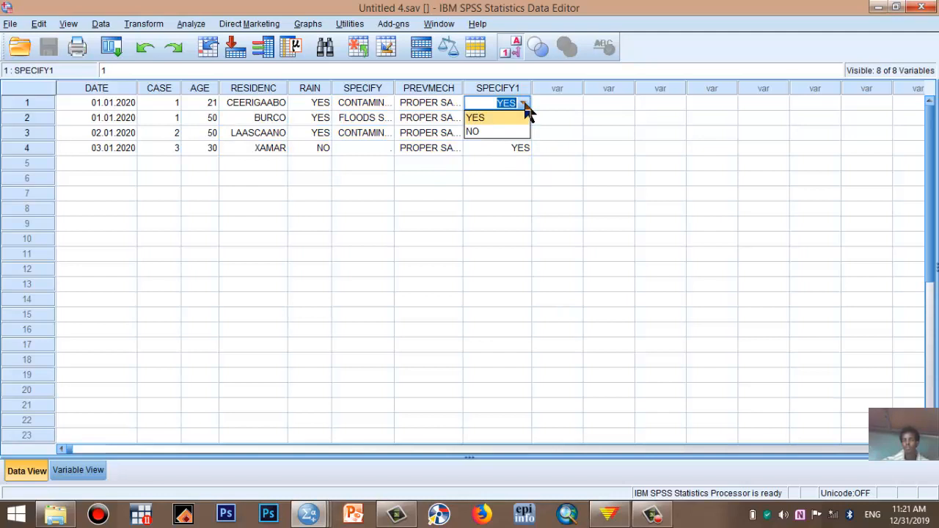
pyautogui.click(526, 106)
pyautogui.click(525, 107)
pyautogui.click(525, 107)
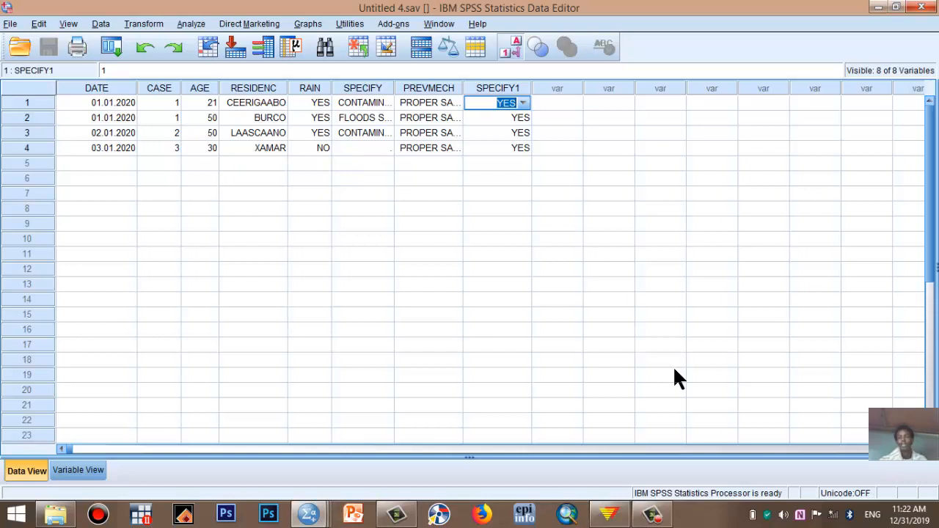
pyautogui.moveTo(607, 512)
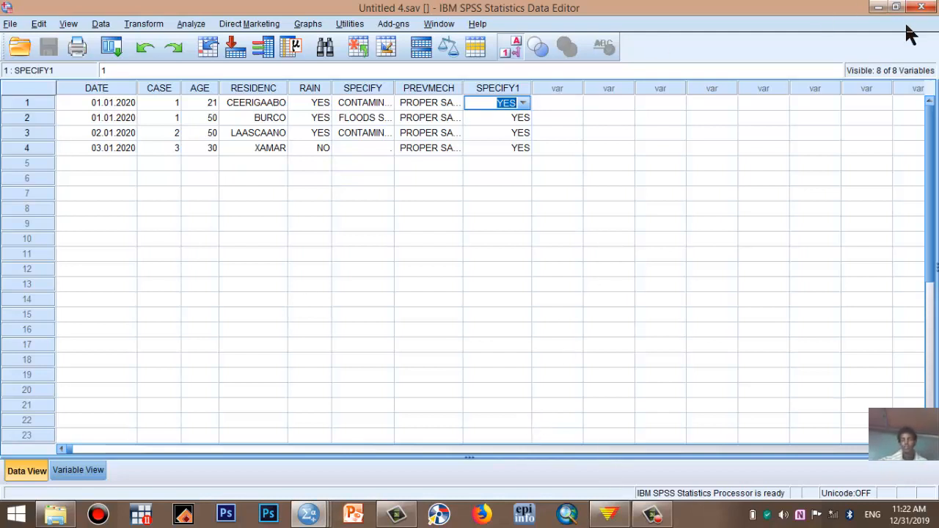
pyautogui.click(882, 92)
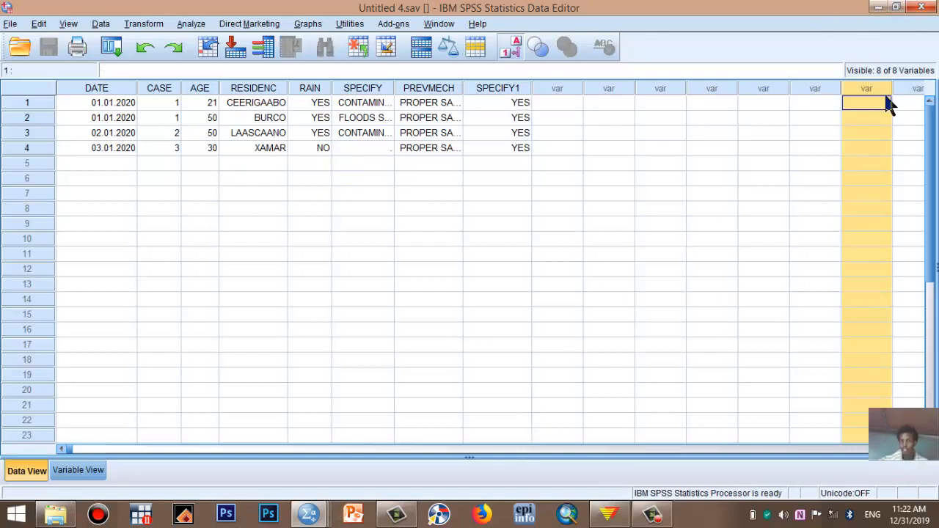
pyautogui.click(735, 119)
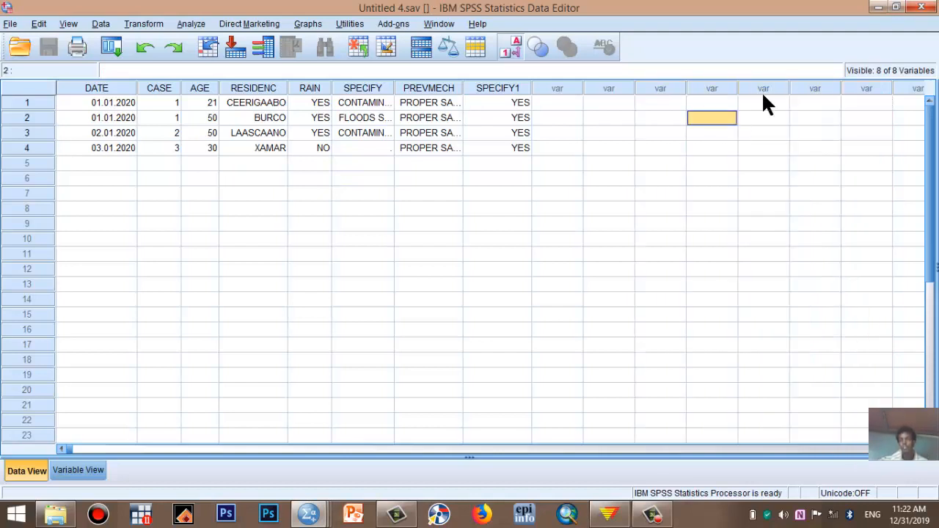
pyautogui.click(923, 9)
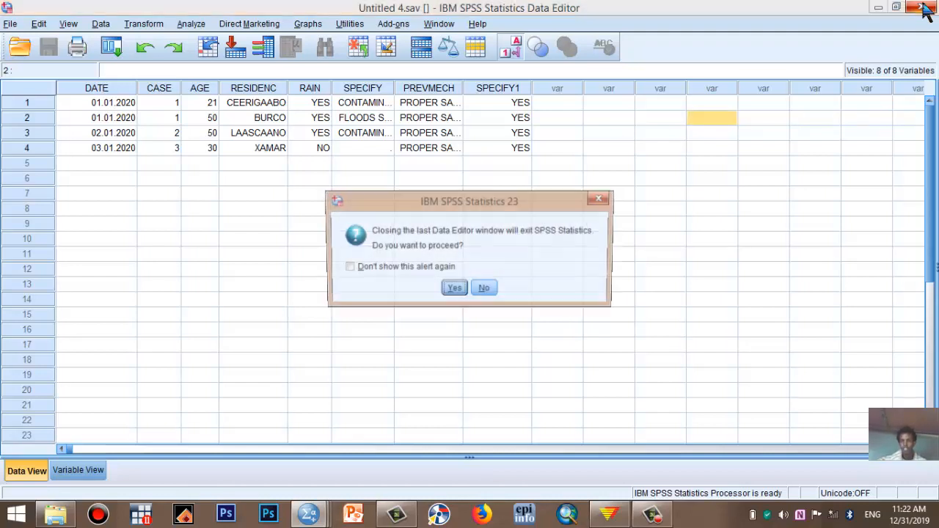
pyautogui.click(485, 290)
# Switch to the episcores folder and select the saved Untitled 4 SPSS Statistics data file.
pyautogui.moveTo(56, 513)
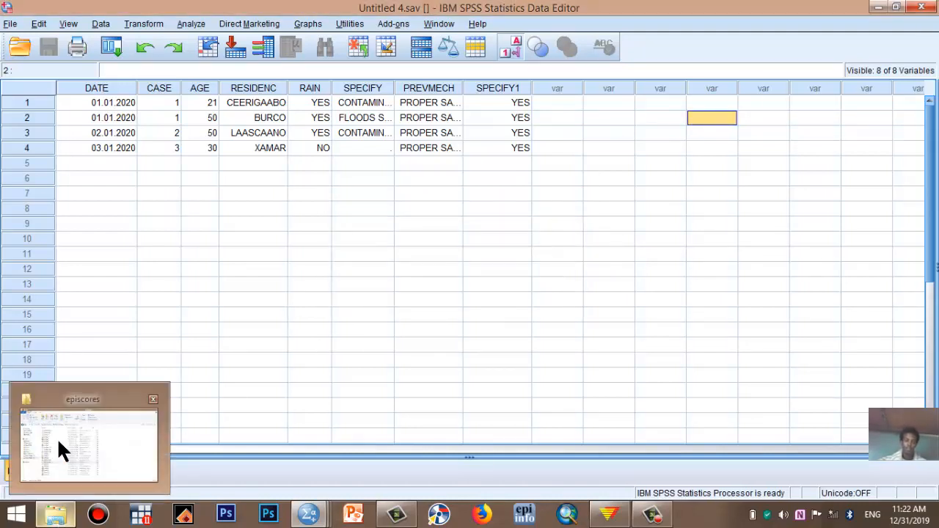
pyautogui.click(59, 441)
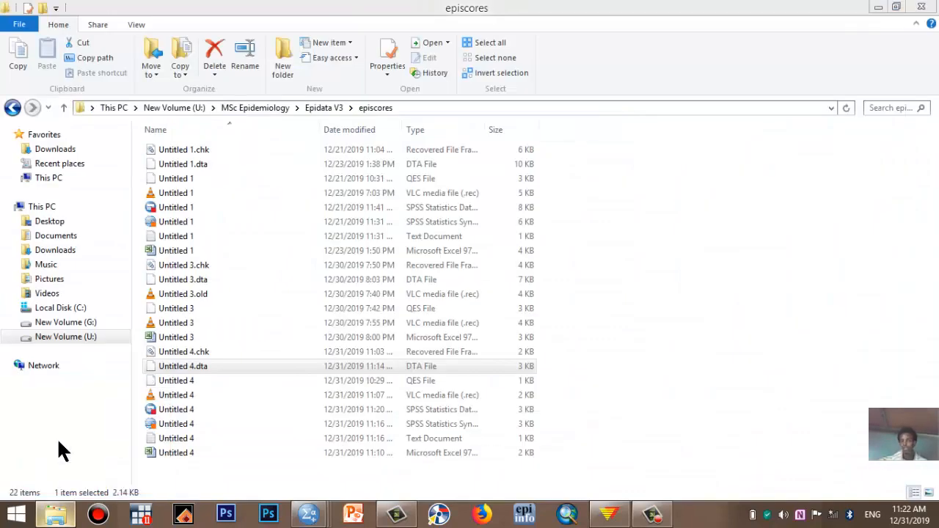
pyautogui.click(152, 409)
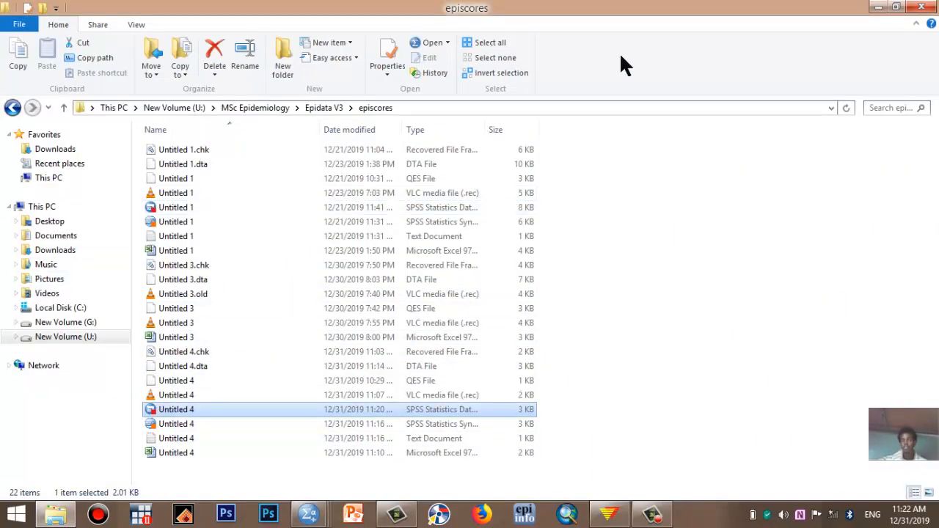
# Minimize the episcores folder and all open SPSS windows to clear the desktop.
pyautogui.click(878, 7)
pyautogui.click(878, 8)
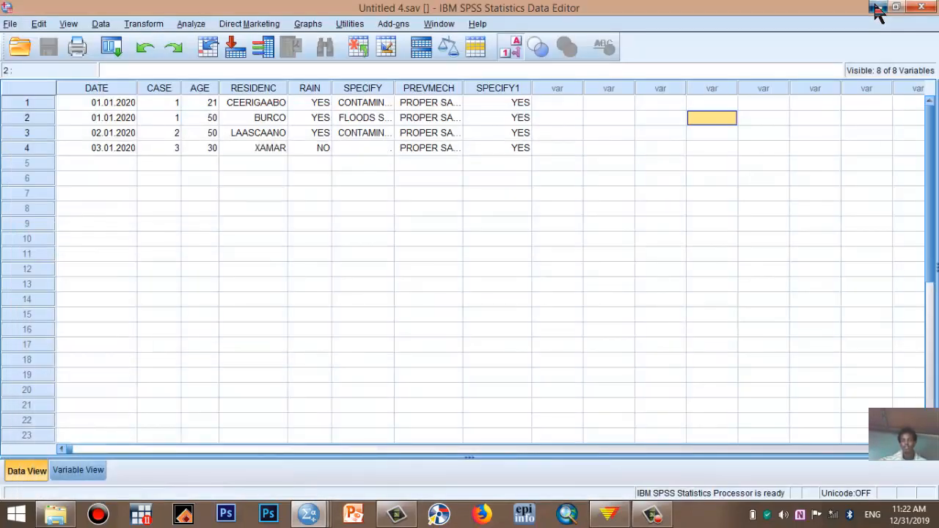
pyautogui.click(878, 8)
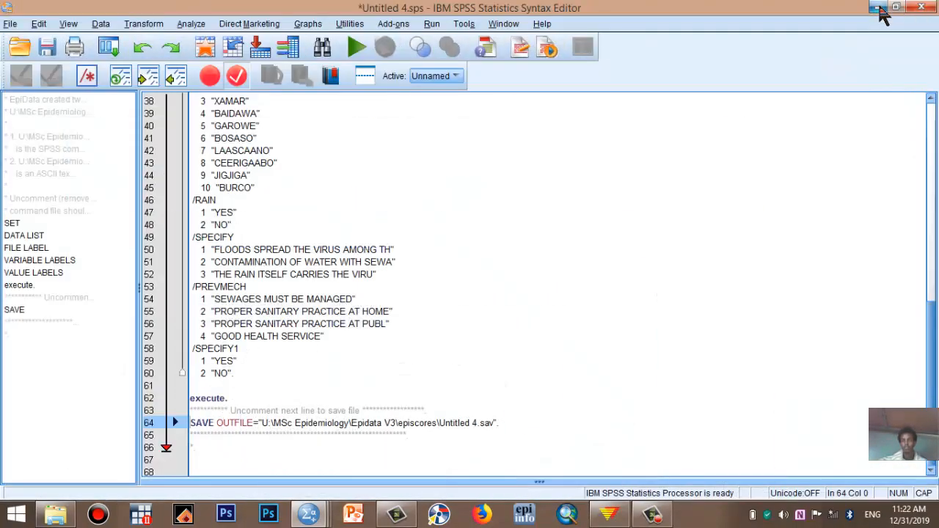
pyautogui.click(880, 7)
pyautogui.click(879, 7)
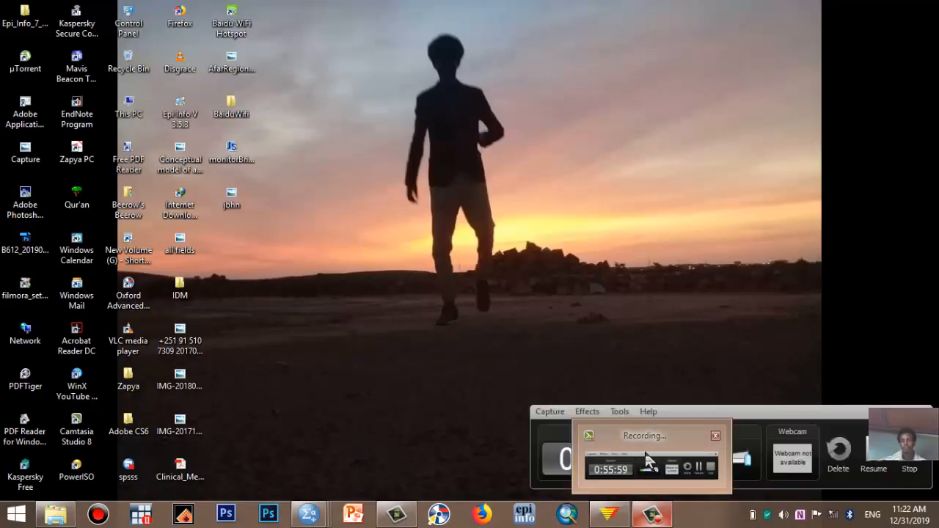
pyautogui.click(644, 452)
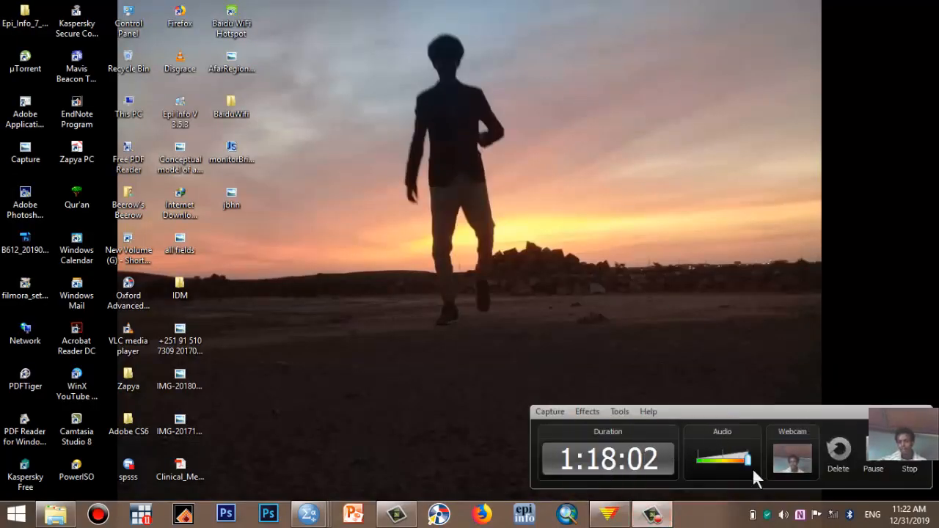